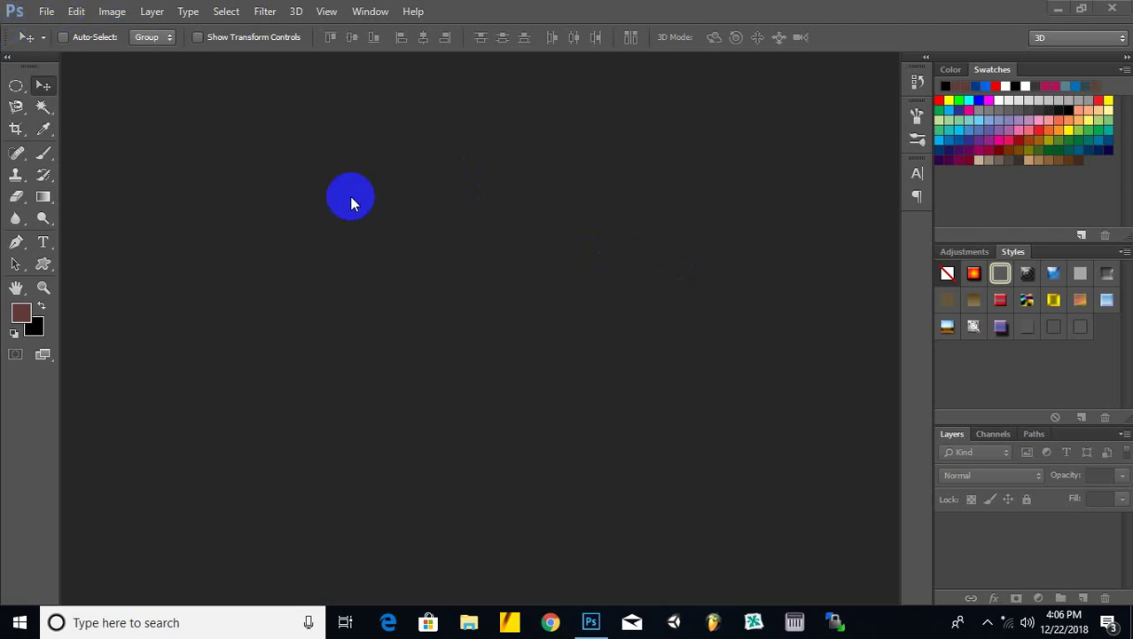
# Start a new document from the File menu and name it 'first project'.
pyautogui.click(44, 18)
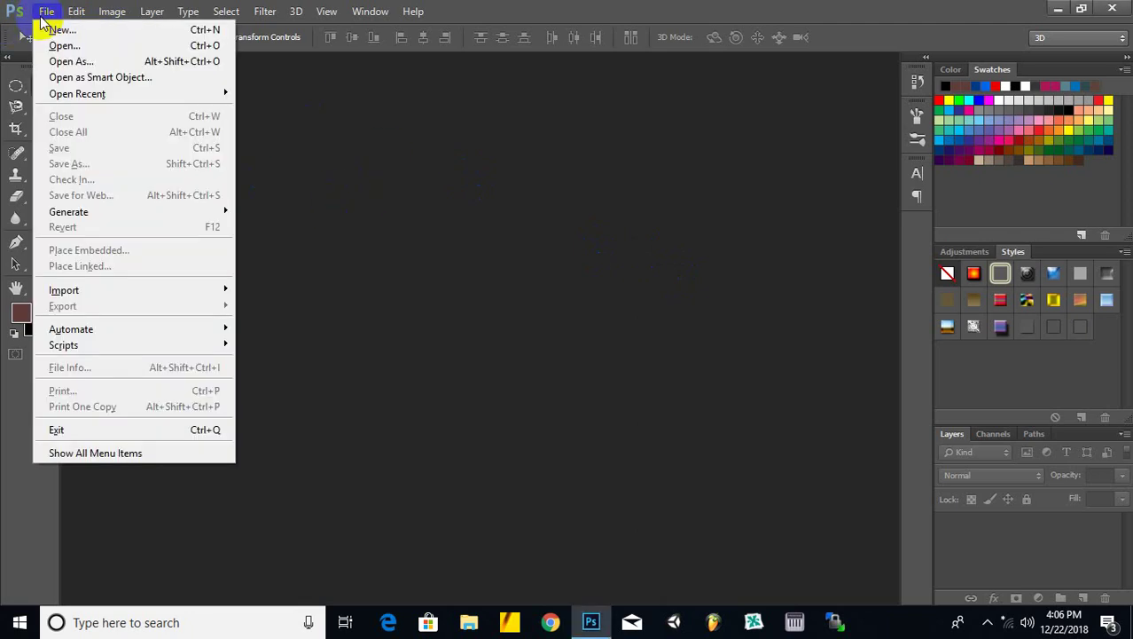
pyautogui.click(55, 31)
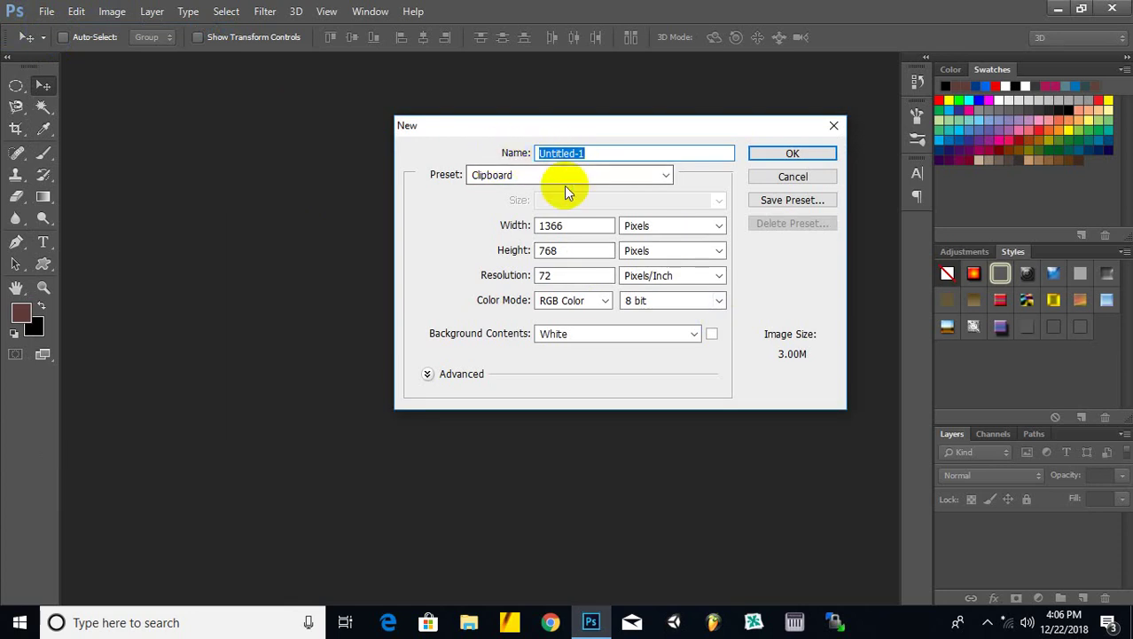
pyautogui.write('first project')
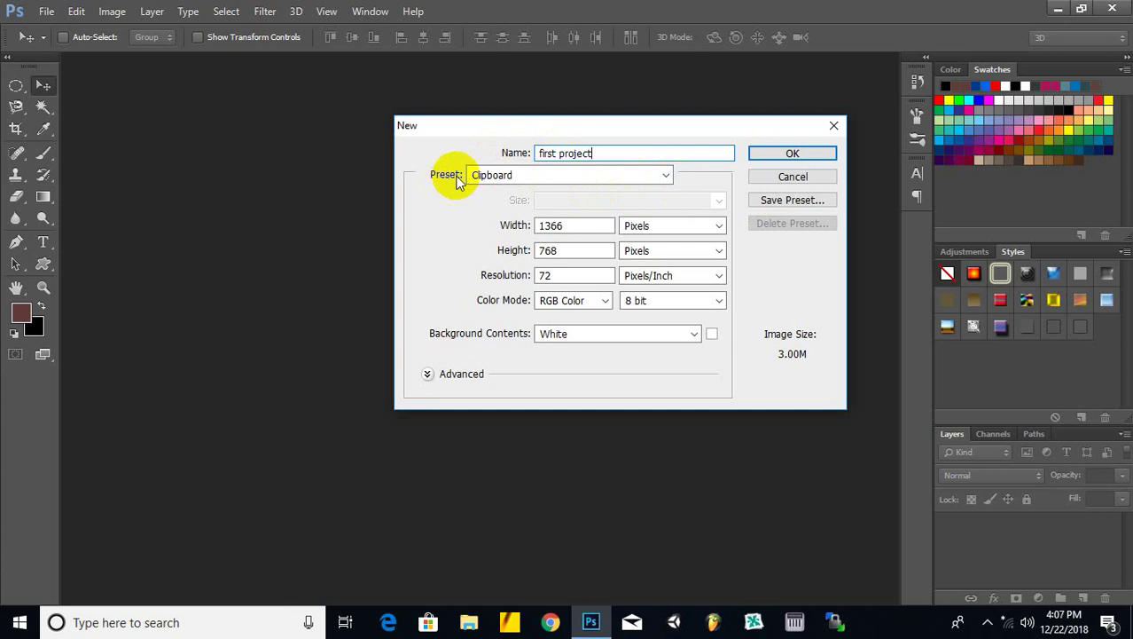
# Choose the Default Photoshop Size preset with width measured in inches.
pyautogui.click(565, 177)
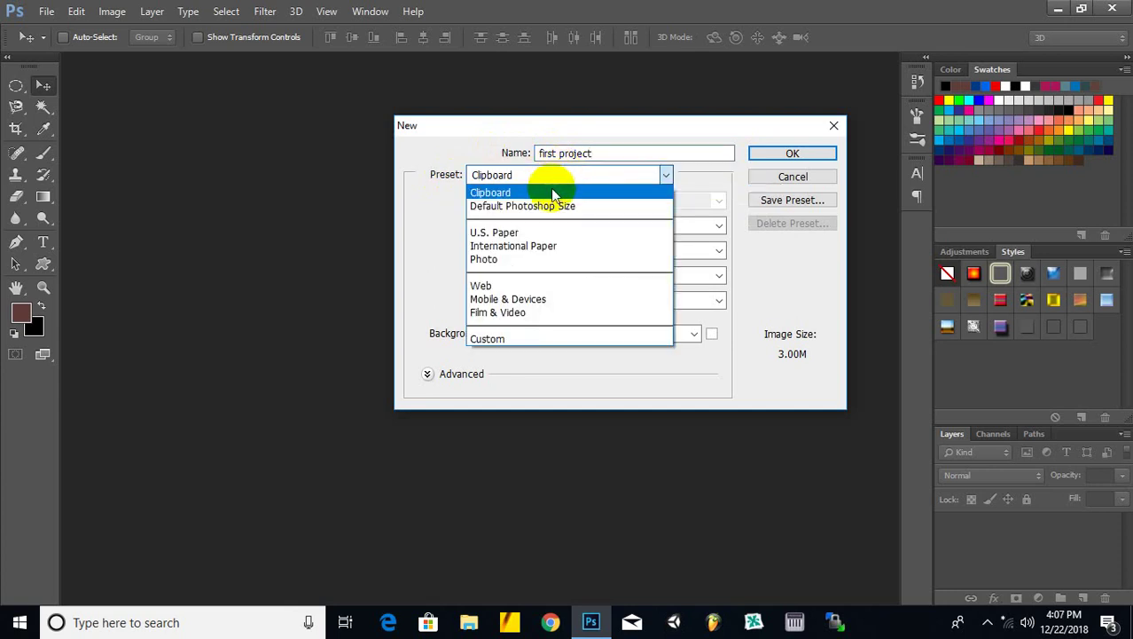
pyautogui.click(550, 206)
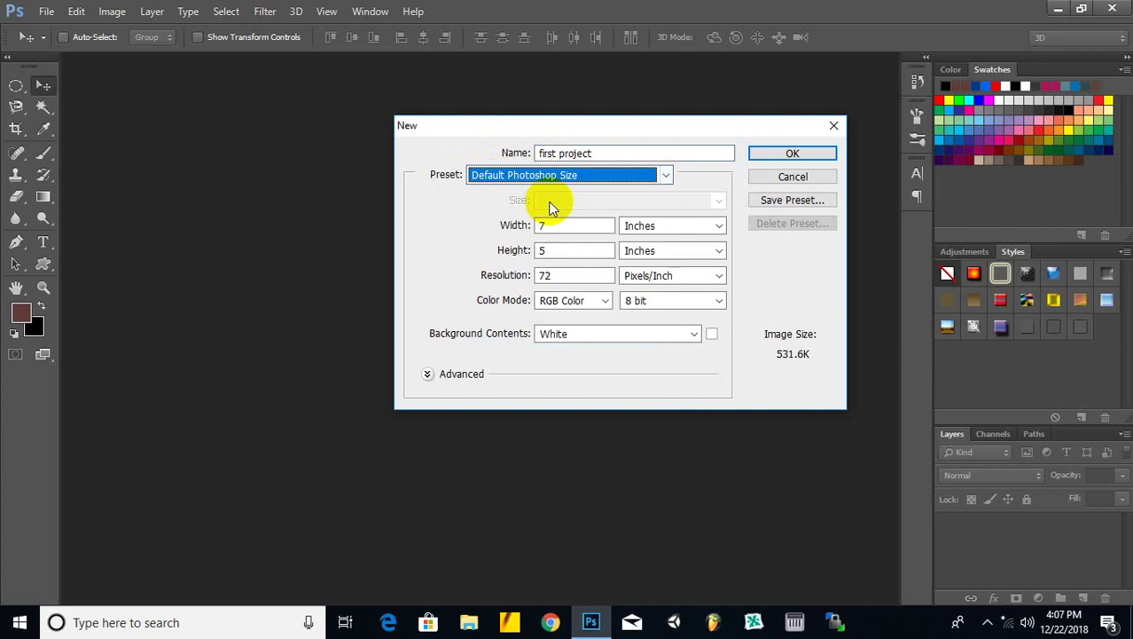
pyautogui.click(684, 226)
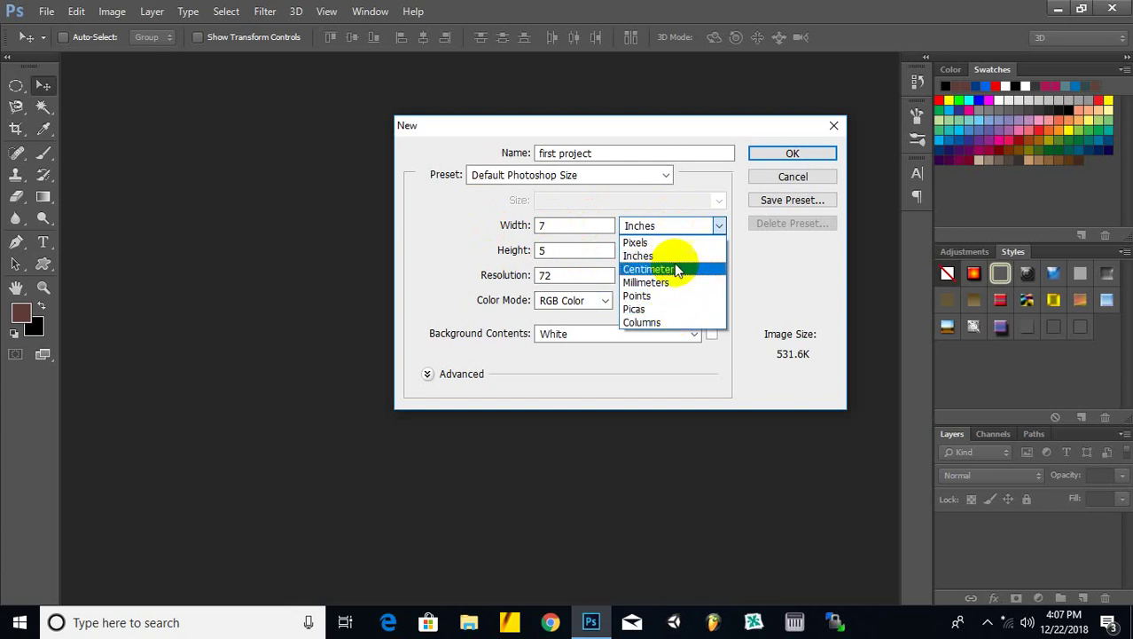
pyautogui.click(661, 255)
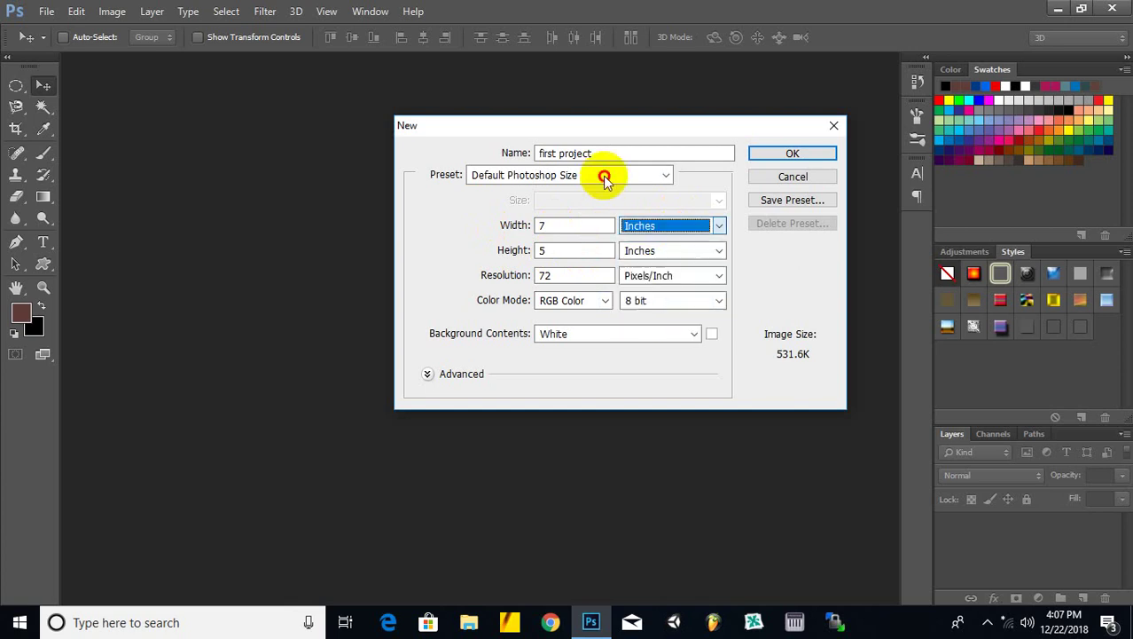
# Try the U.S. Paper preset in Legal, then Tabloid (11 x 17) size.
pyautogui.click(605, 178)
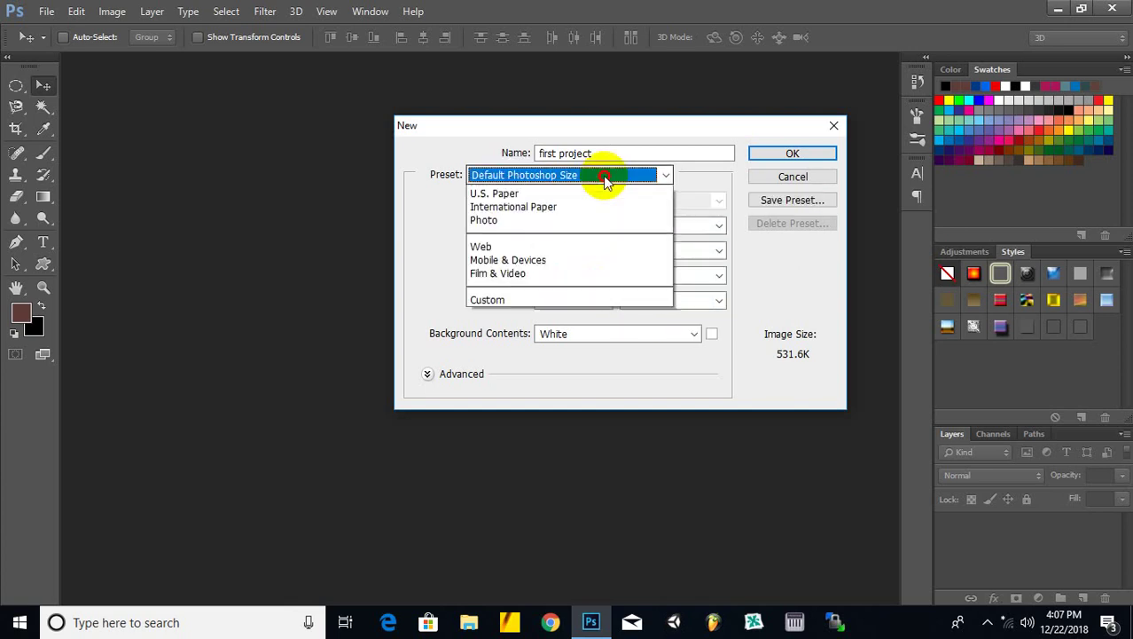
pyautogui.click(502, 231)
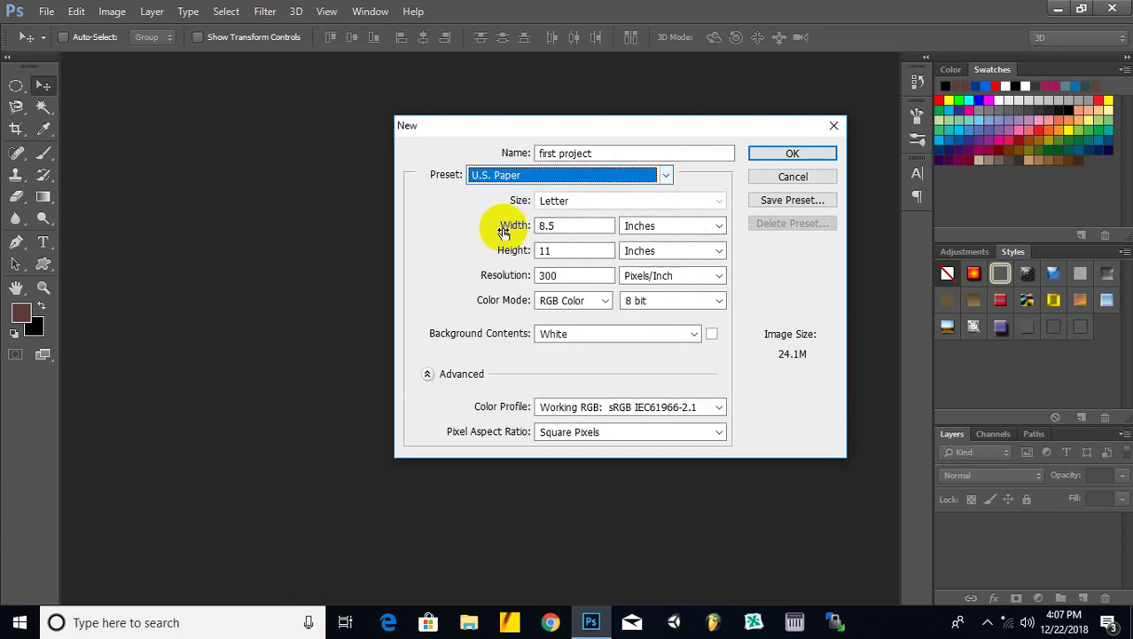
pyautogui.click(578, 202)
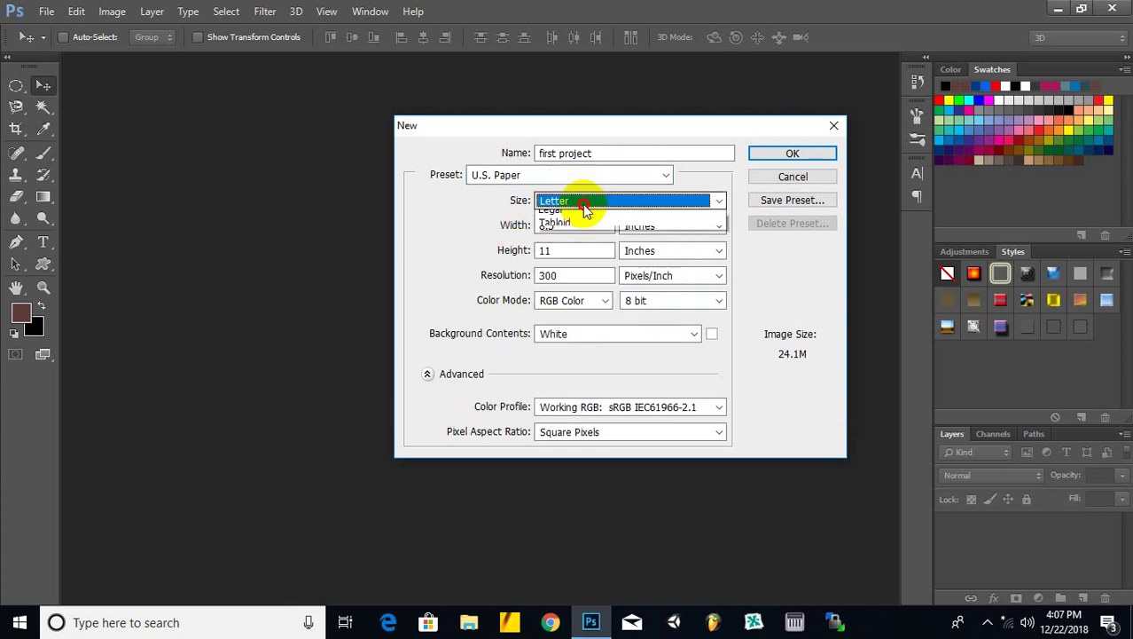
pyautogui.click(572, 233)
pyautogui.click(576, 208)
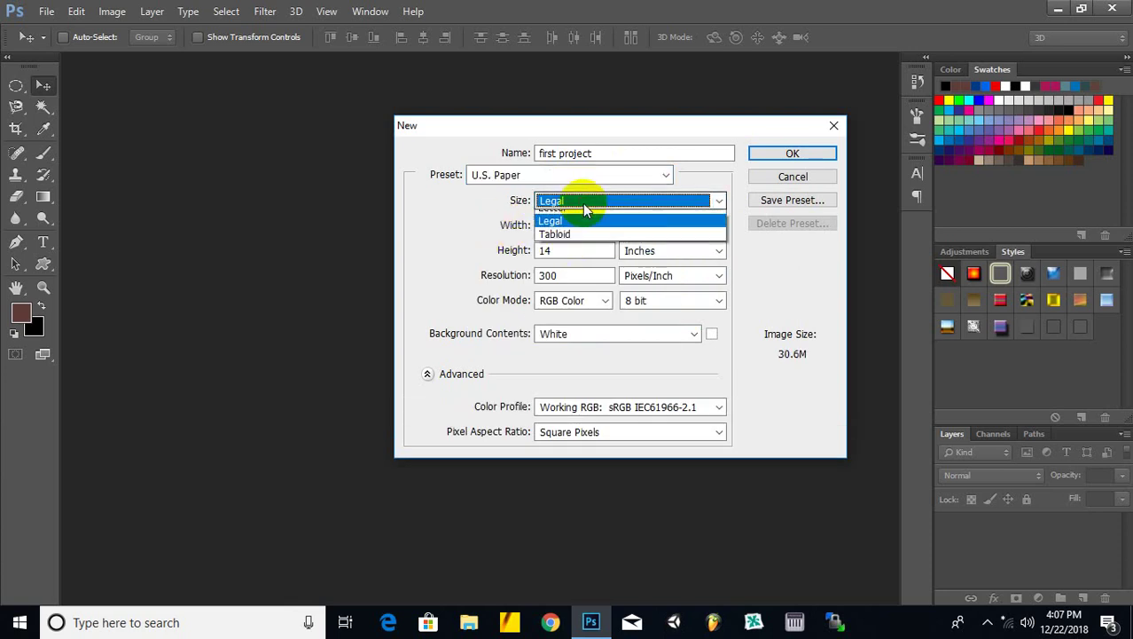
pyautogui.click(575, 245)
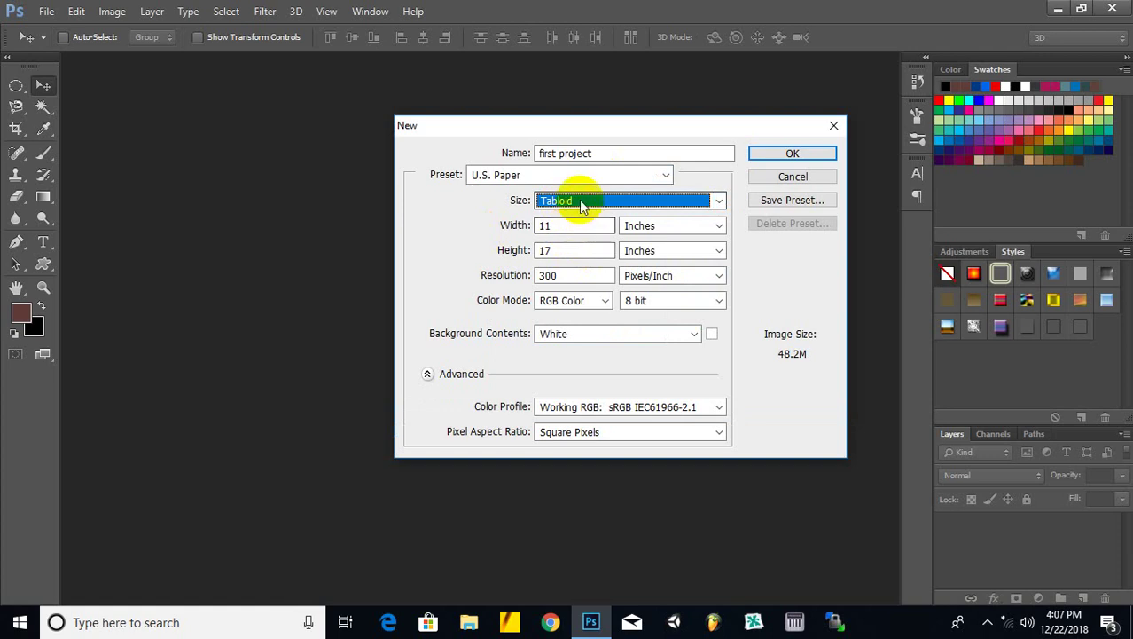
# Switch to the International Paper preset and keep A4 size.
pyautogui.click(513, 175)
pyautogui.click(500, 248)
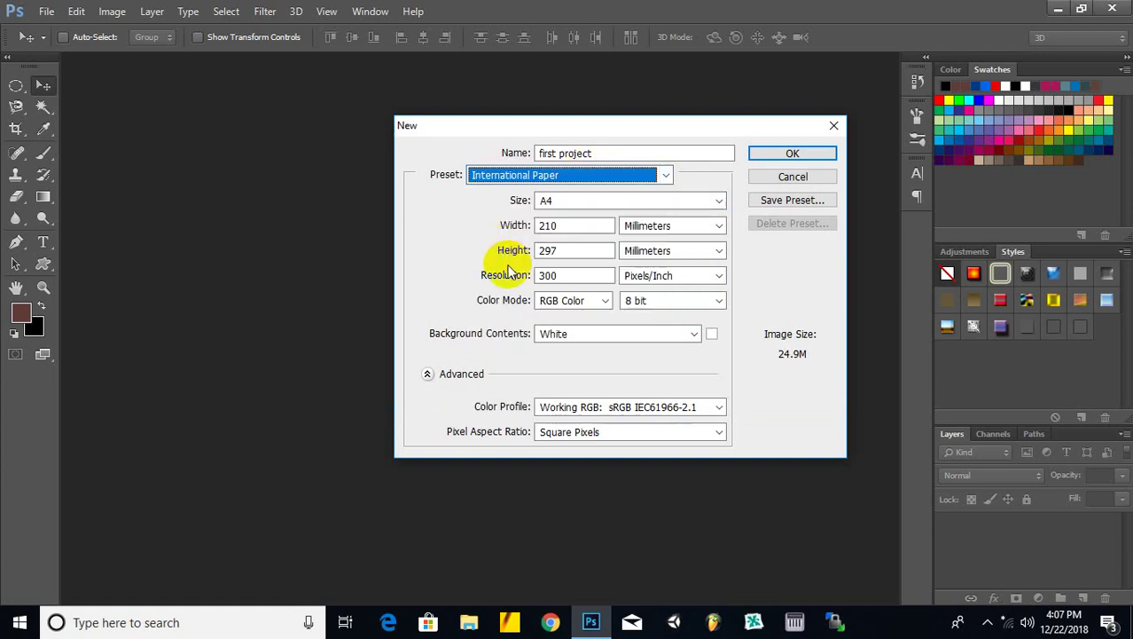
pyautogui.click(592, 203)
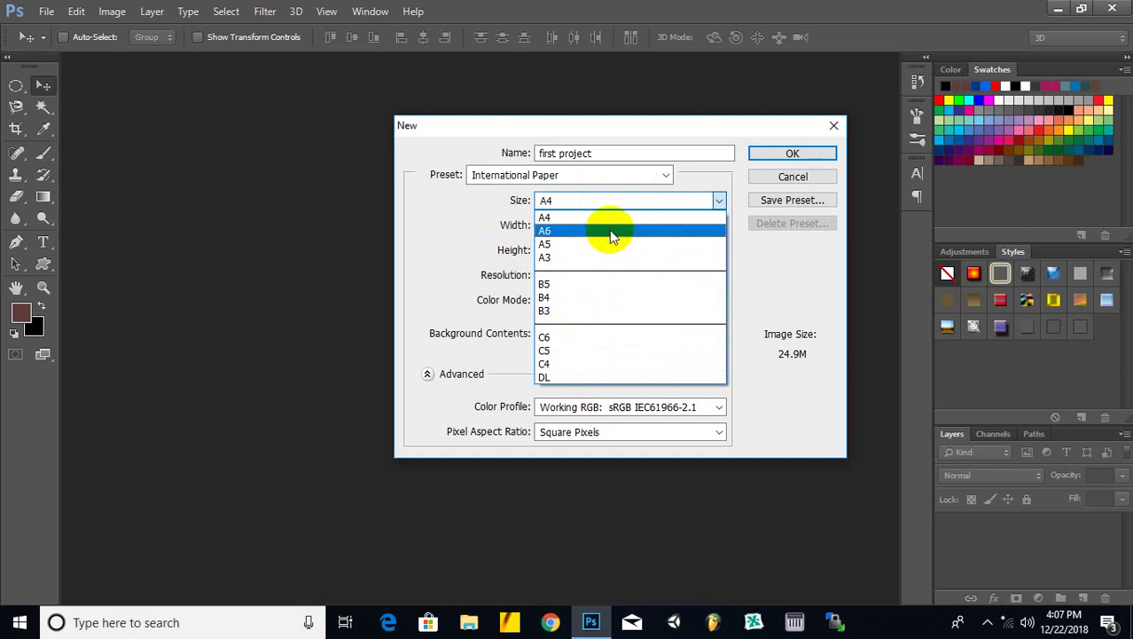
pyautogui.click(501, 235)
# Switch to the Photo preset, keeping Landscape 2 x 3.
pyautogui.click(562, 174)
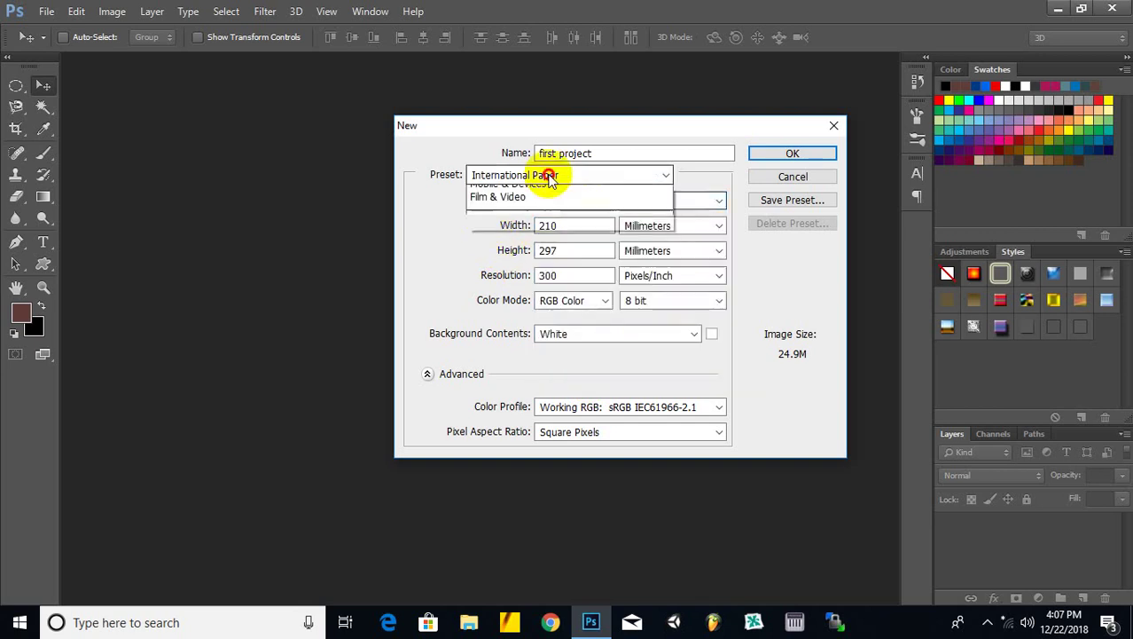
pyautogui.click(501, 259)
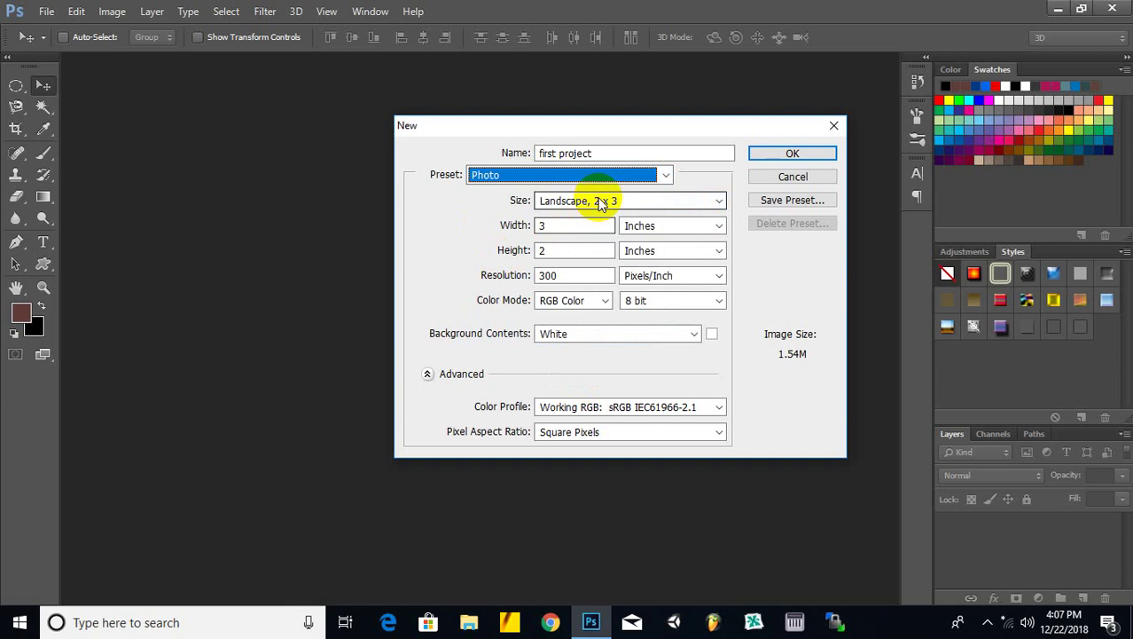
pyautogui.click(594, 200)
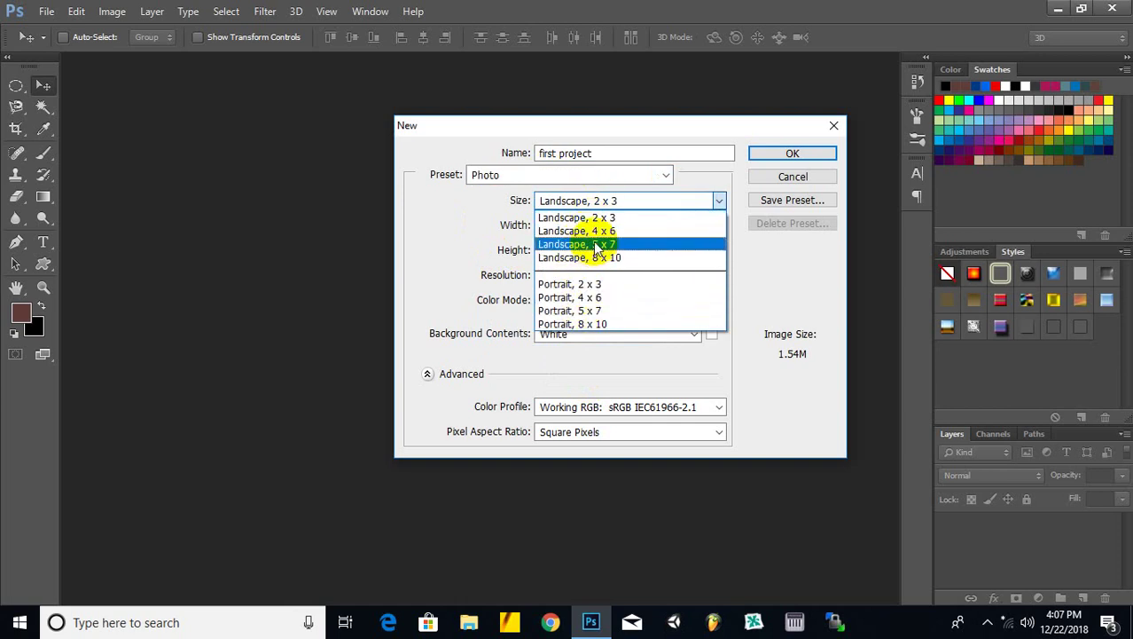
pyautogui.click(556, 175)
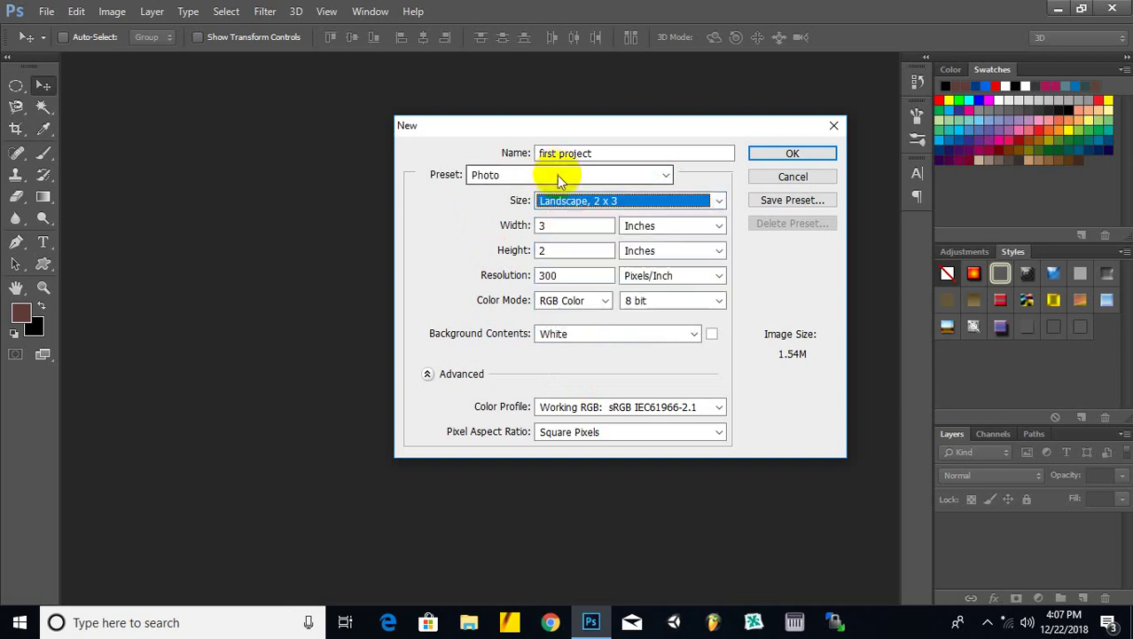
pyautogui.click(557, 175)
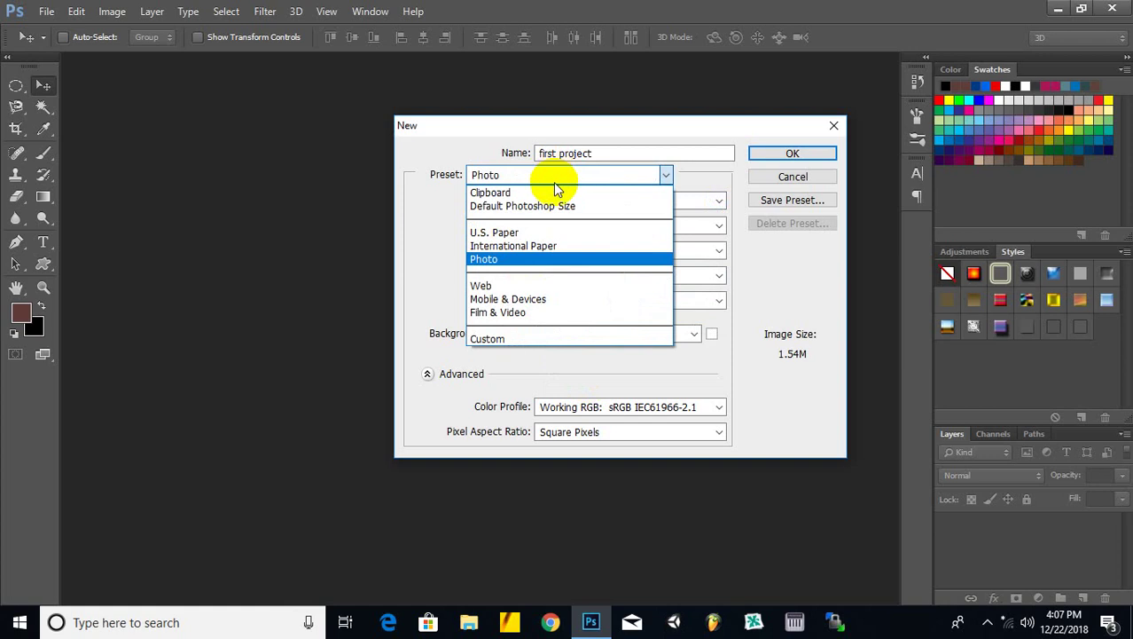
# Try the Web preset at 800 x 600, then Mobile & Devices at 240 x 320.
pyautogui.click(512, 286)
pyautogui.moveTo(505, 275)
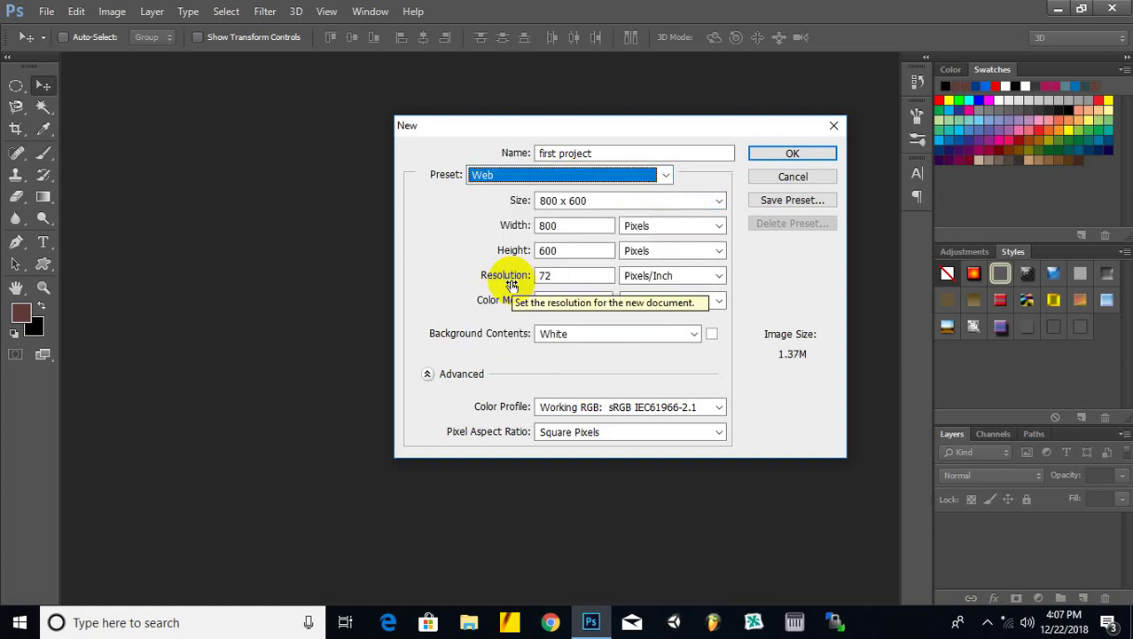
pyautogui.click(632, 202)
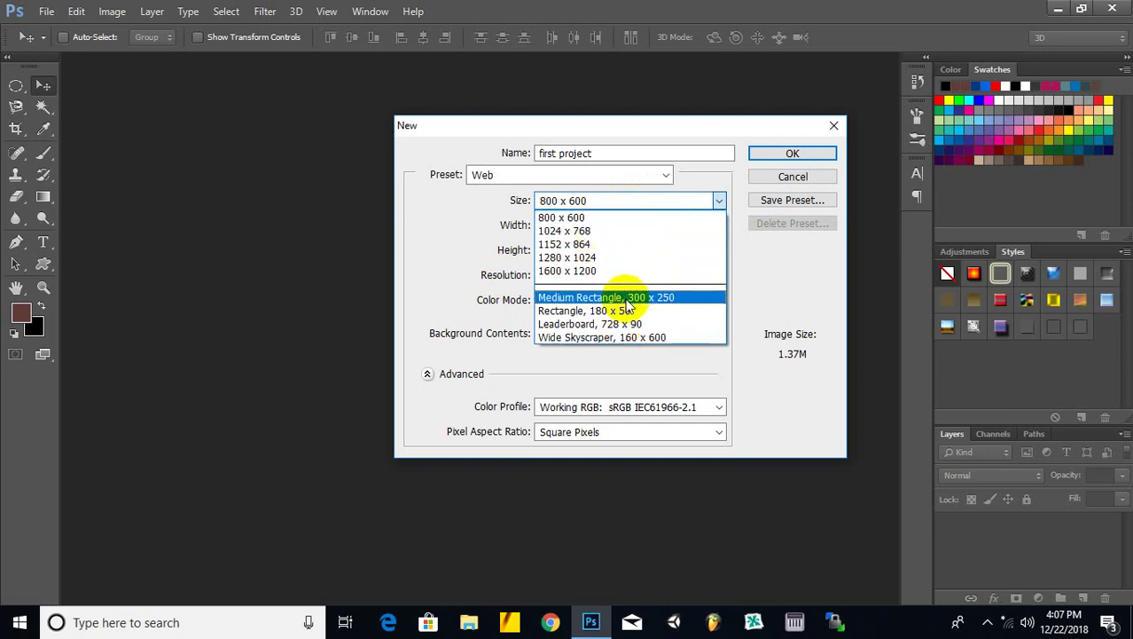
pyautogui.click(486, 221)
pyautogui.click(525, 177)
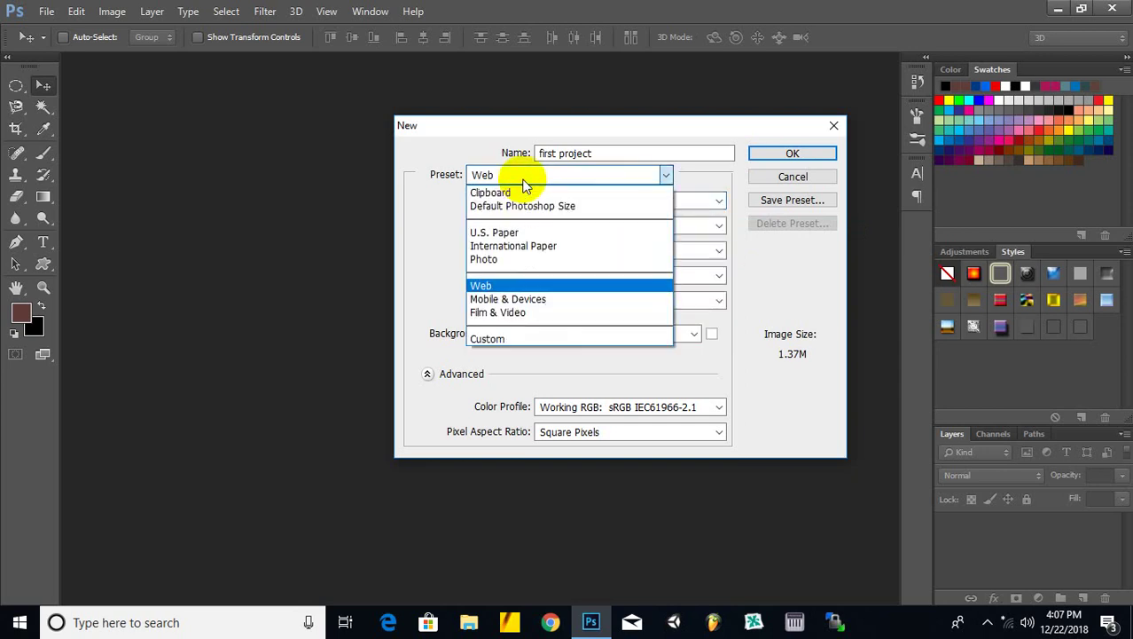
pyautogui.click(518, 304)
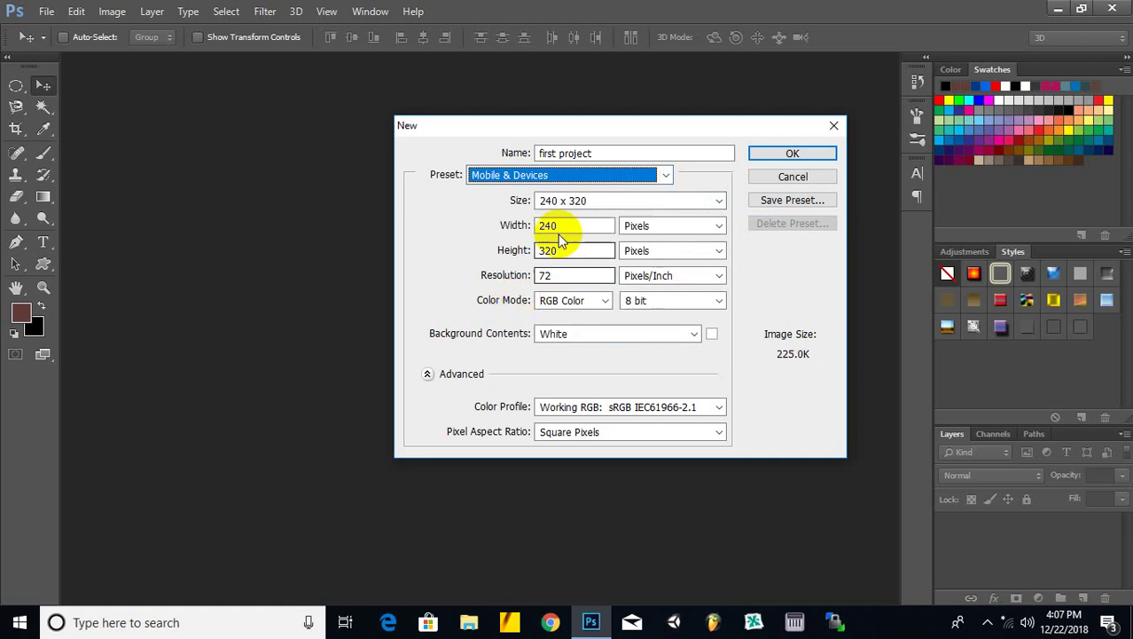
pyautogui.click(577, 202)
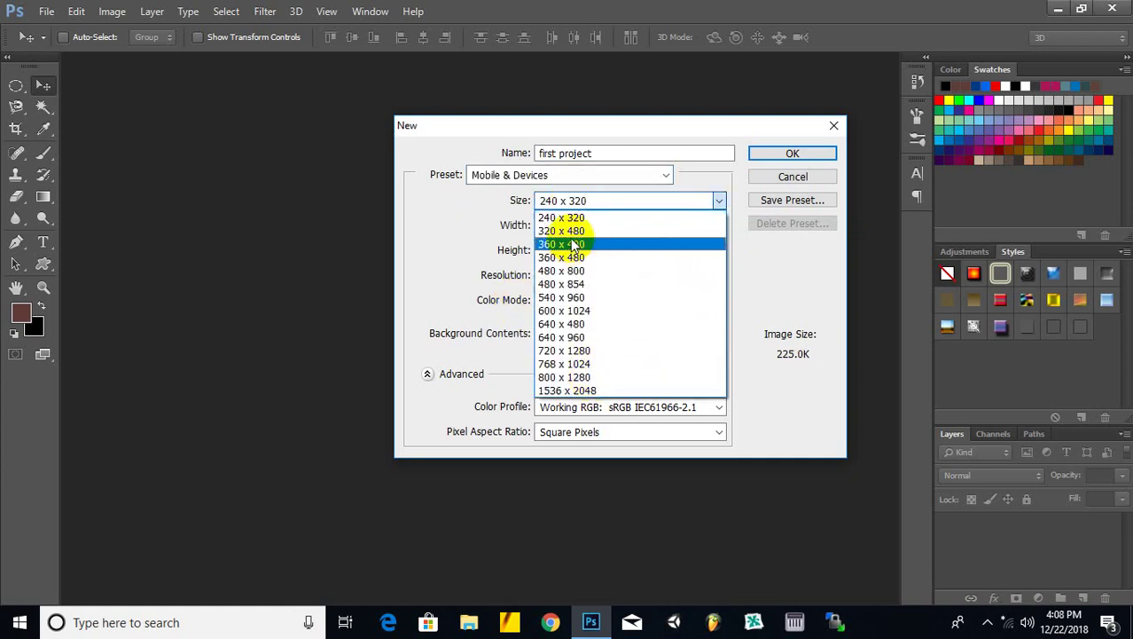
pyautogui.click(519, 177)
# Try Film & Video at NTSC DV, then switch to the Custom preset.
pyautogui.click(521, 178)
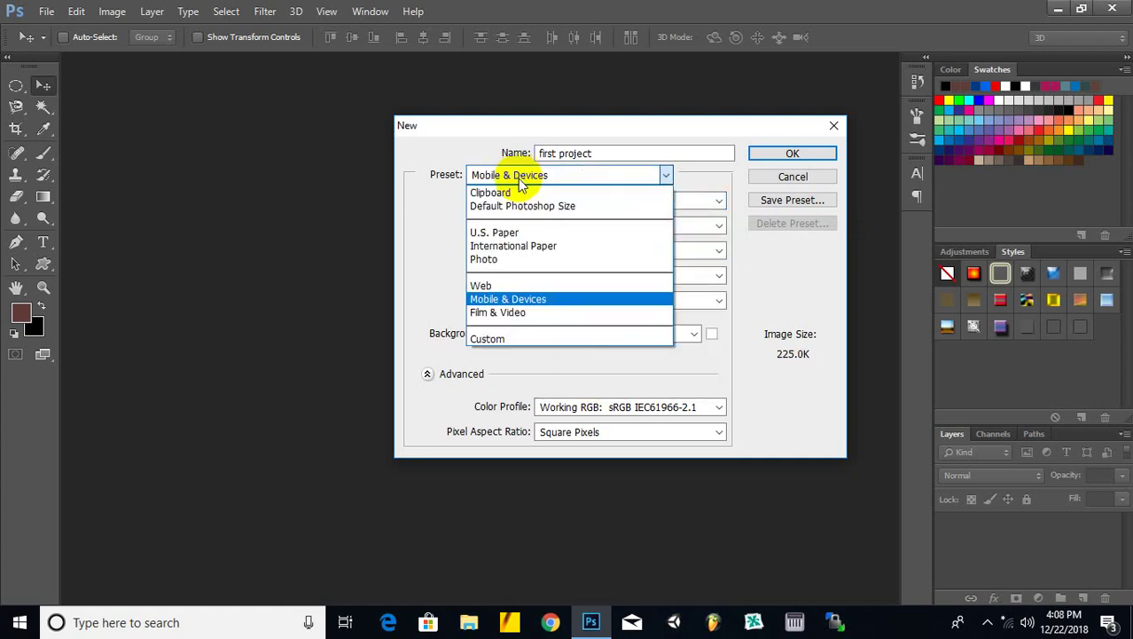
pyautogui.click(521, 315)
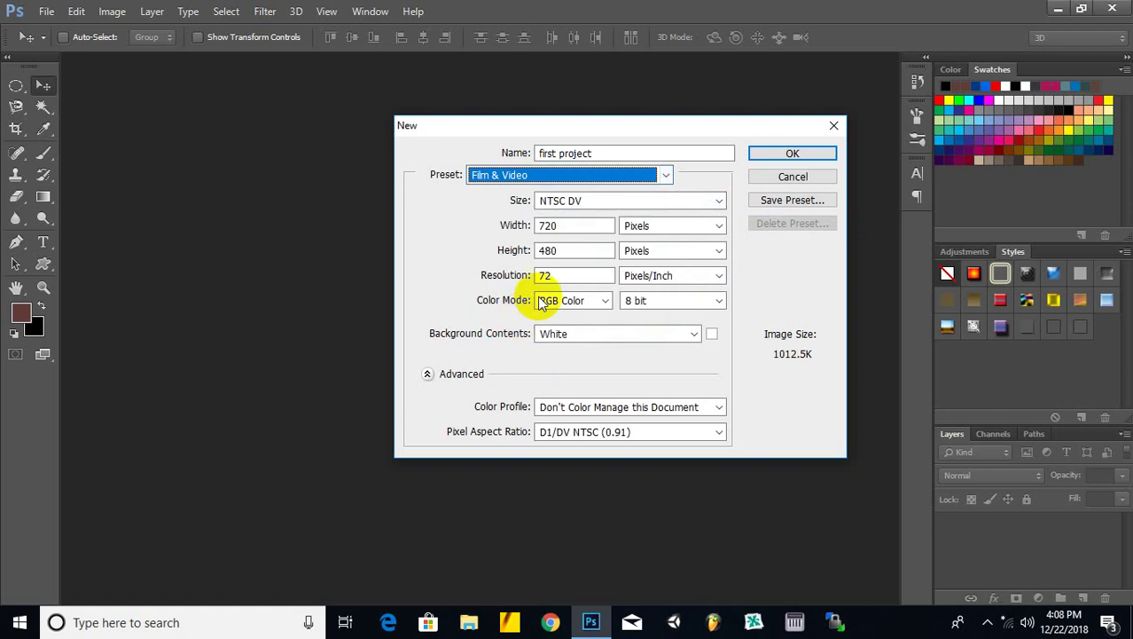
pyautogui.click(581, 201)
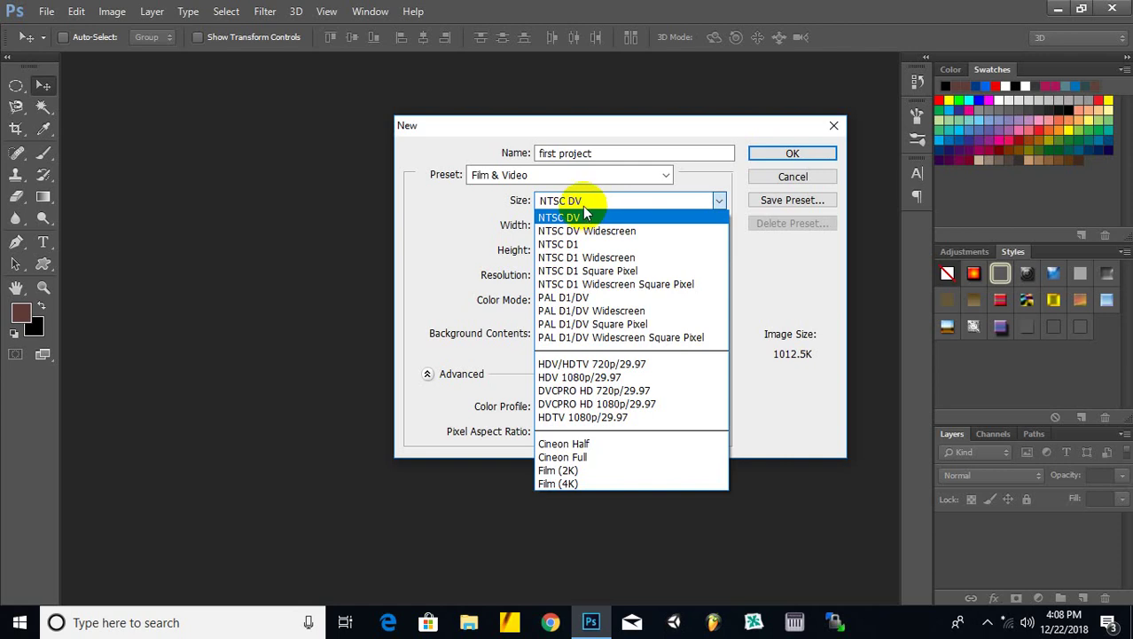
pyautogui.click(478, 209)
pyautogui.click(558, 176)
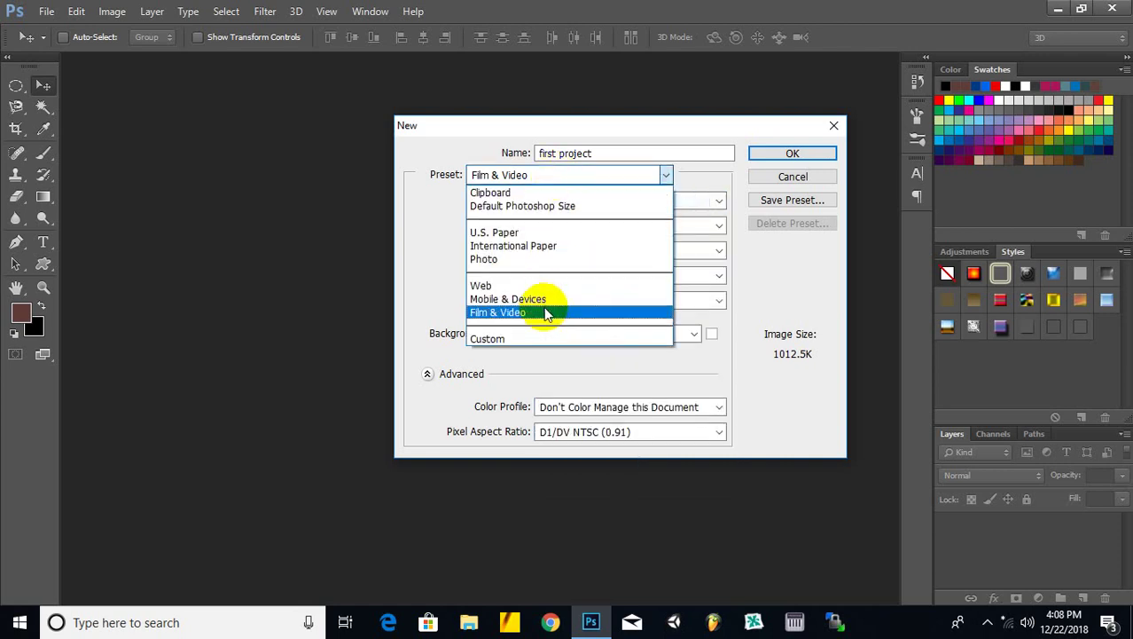
pyautogui.click(497, 338)
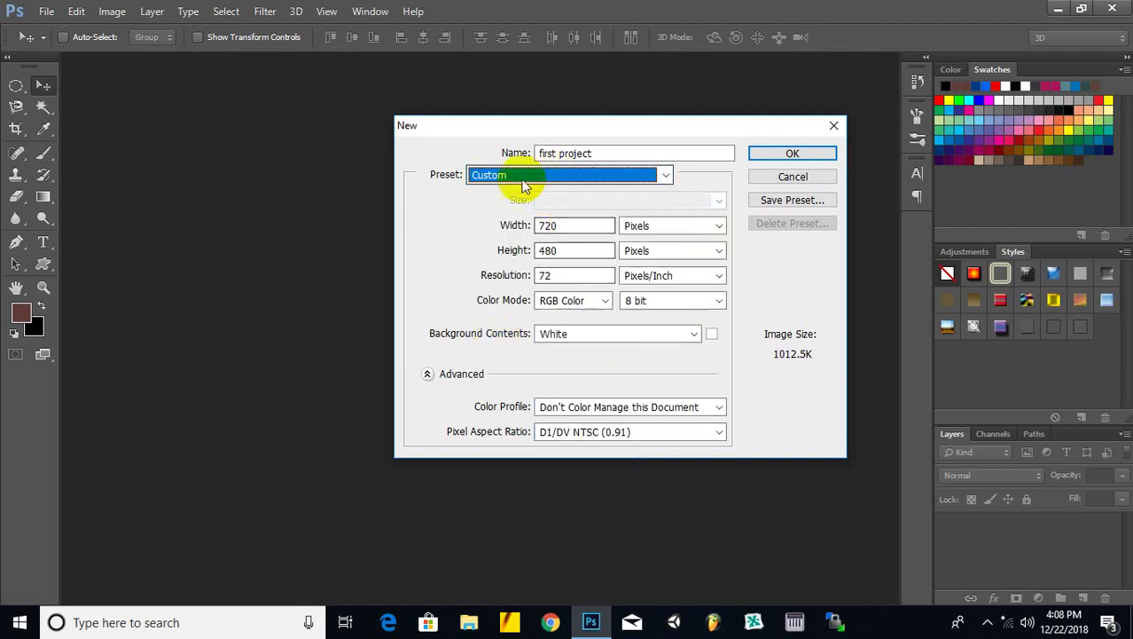
# Switch the size units to inches and enter width 3 and height 1.8.
pyautogui.click(662, 227)
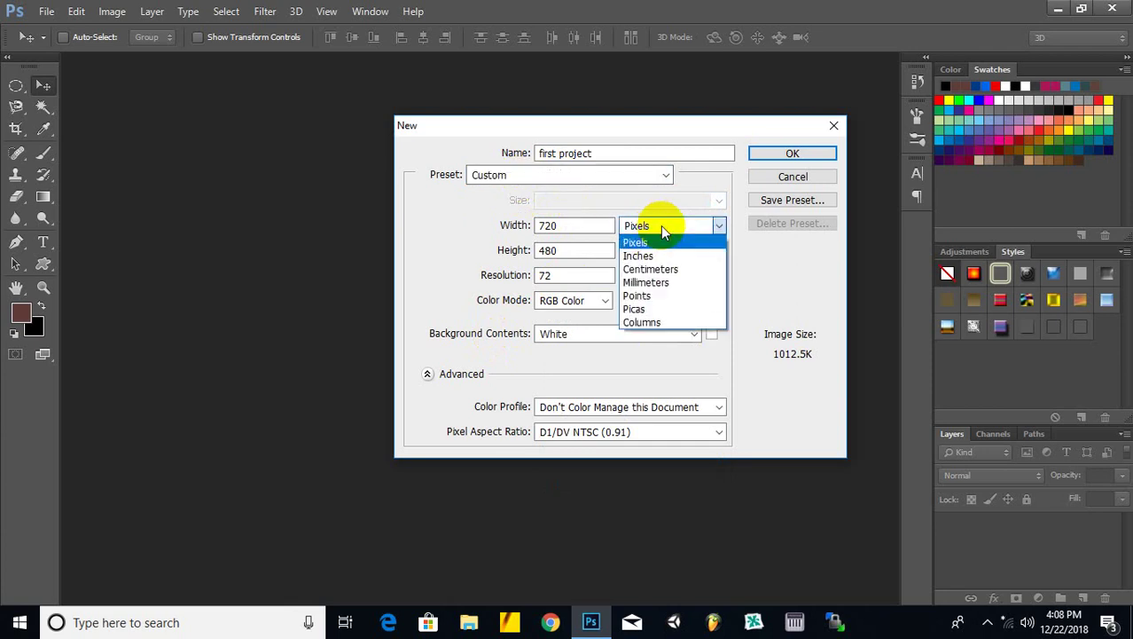
pyautogui.click(590, 223)
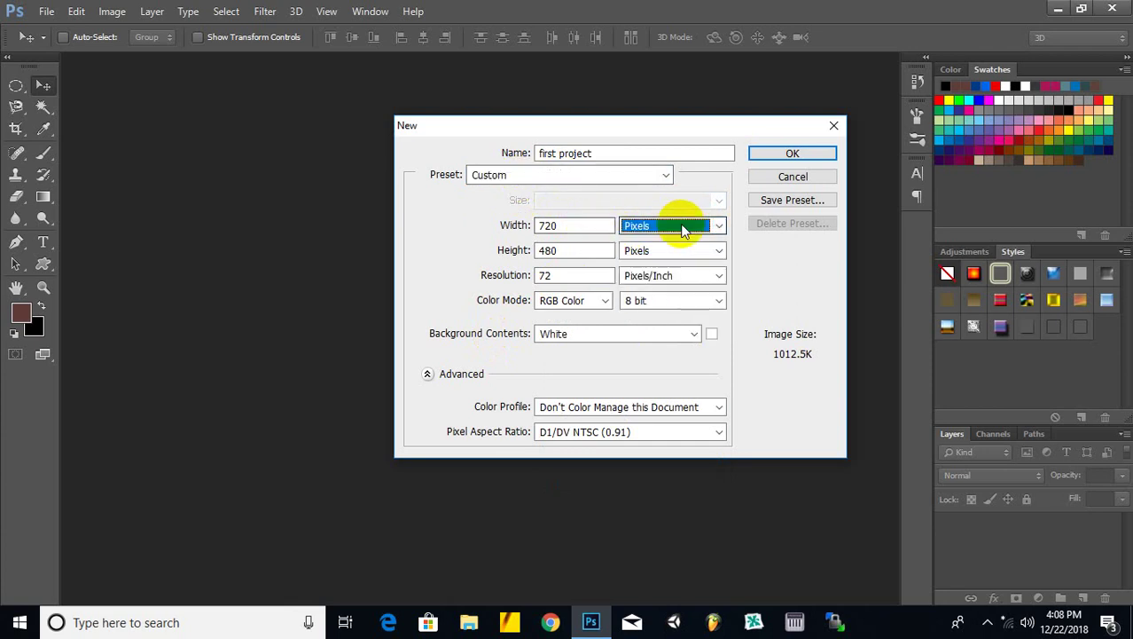
pyautogui.click(682, 227)
pyautogui.click(586, 229)
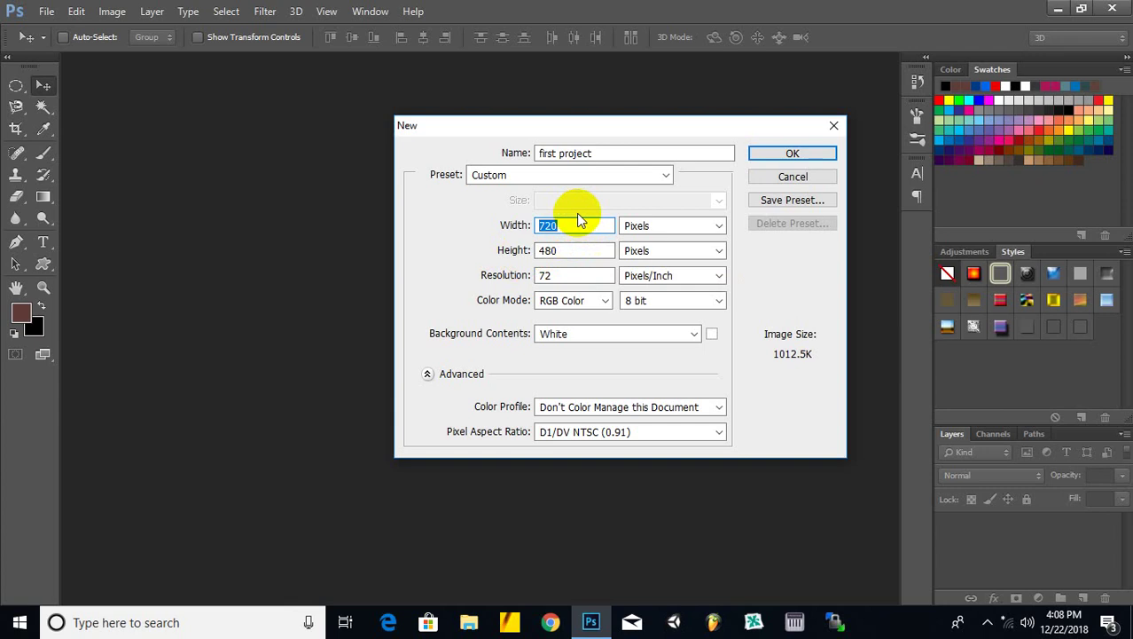
pyautogui.click(671, 223)
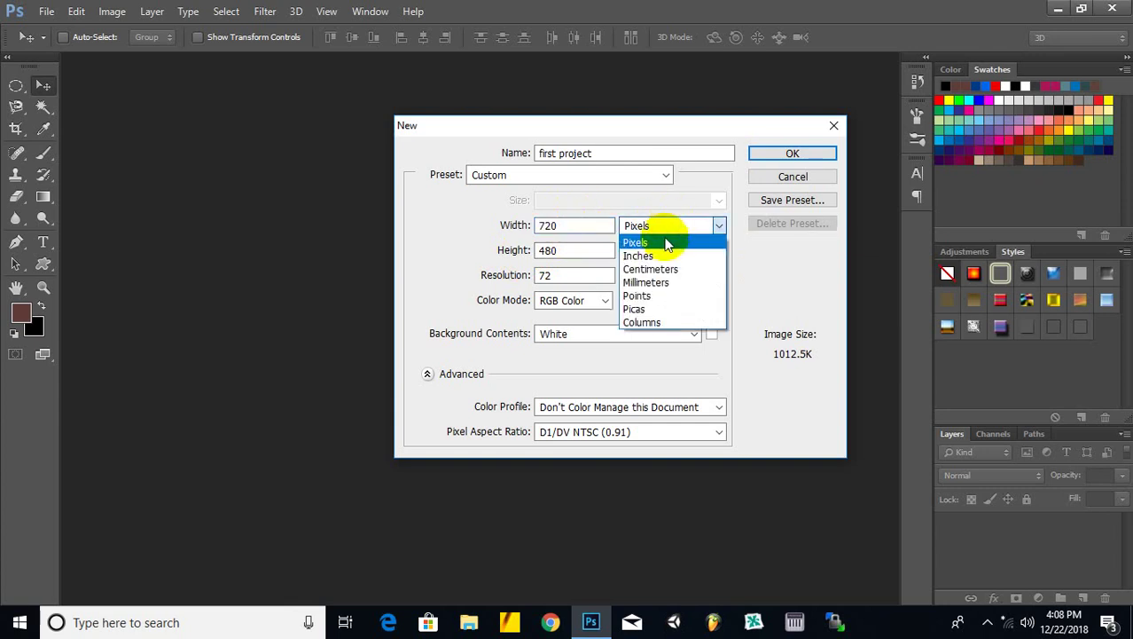
pyautogui.click(660, 251)
pyautogui.click(583, 225)
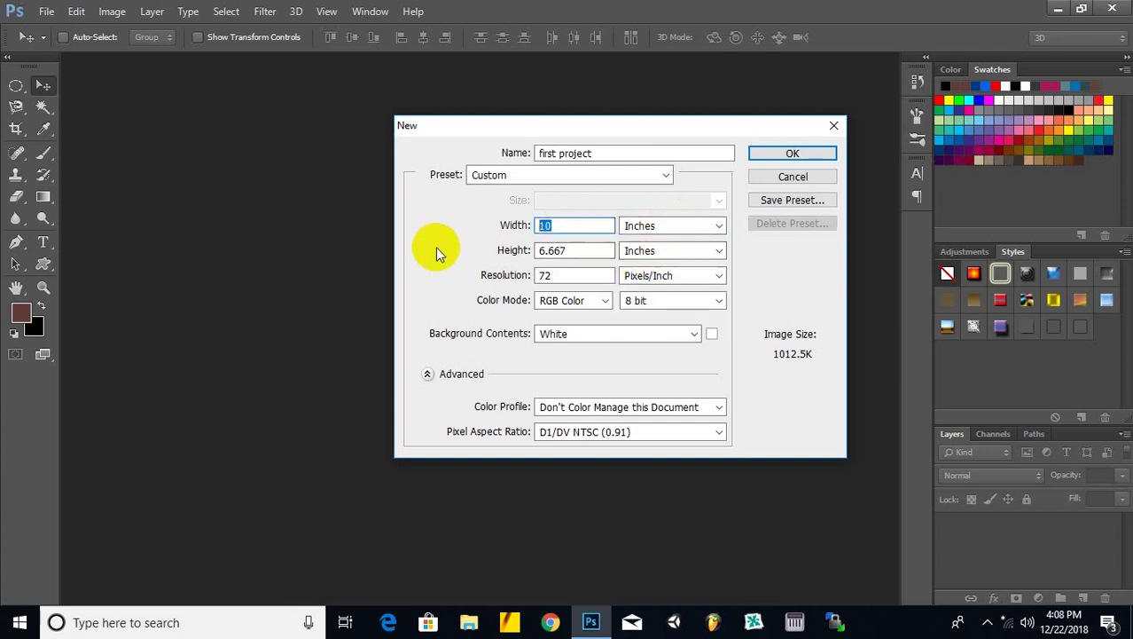
pyautogui.write('3')
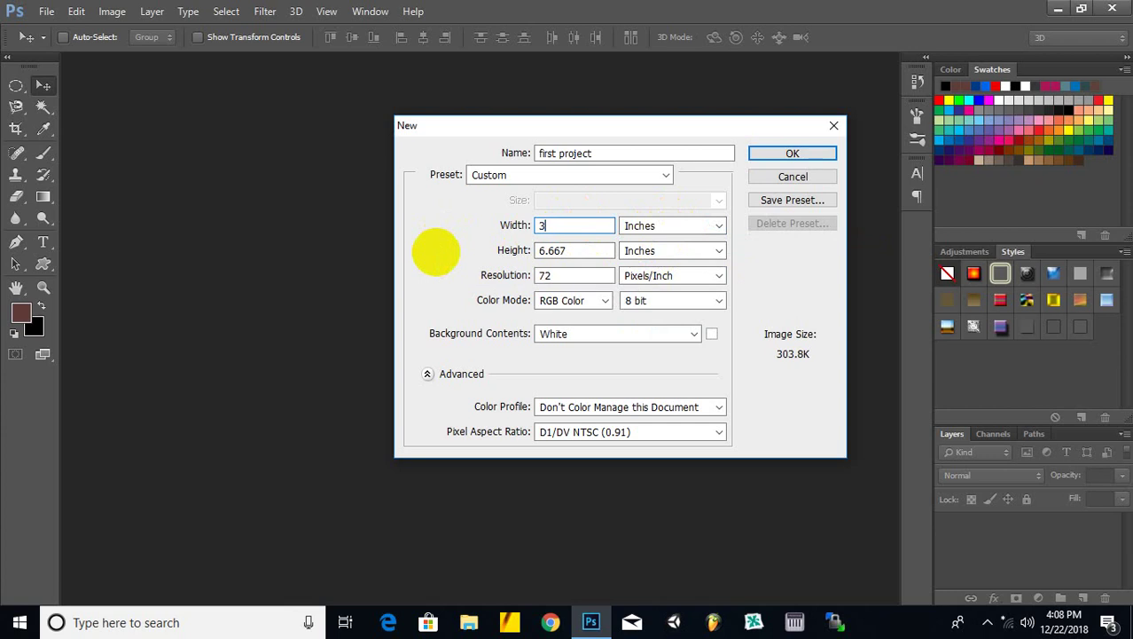
pyautogui.press('Tab')
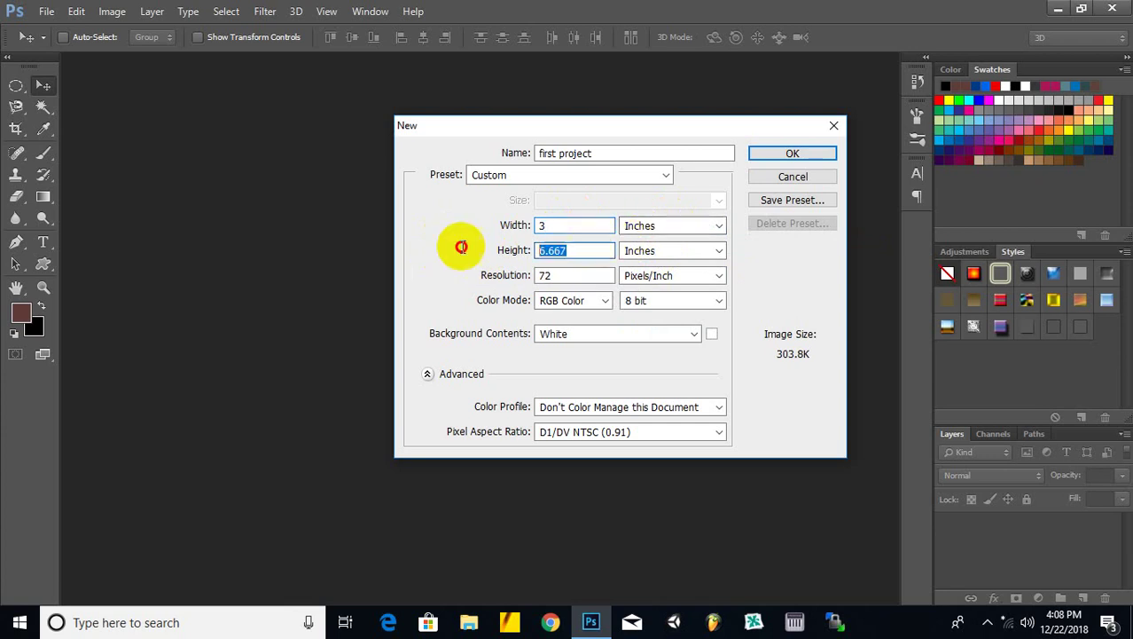
pyautogui.write('1.8')
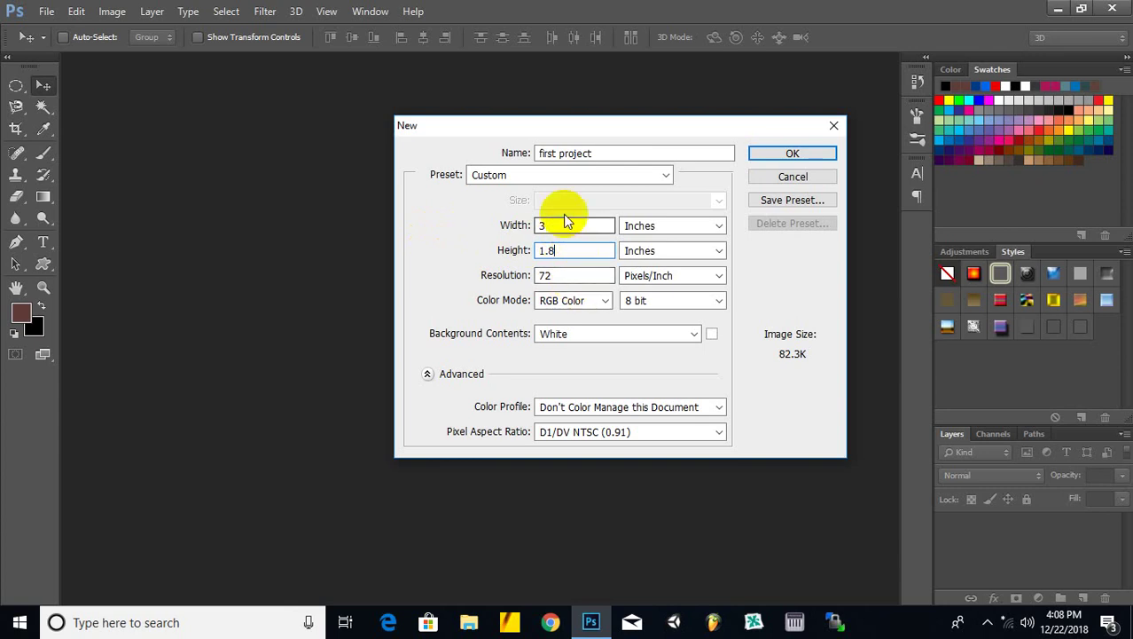
pyautogui.click(231, 156)
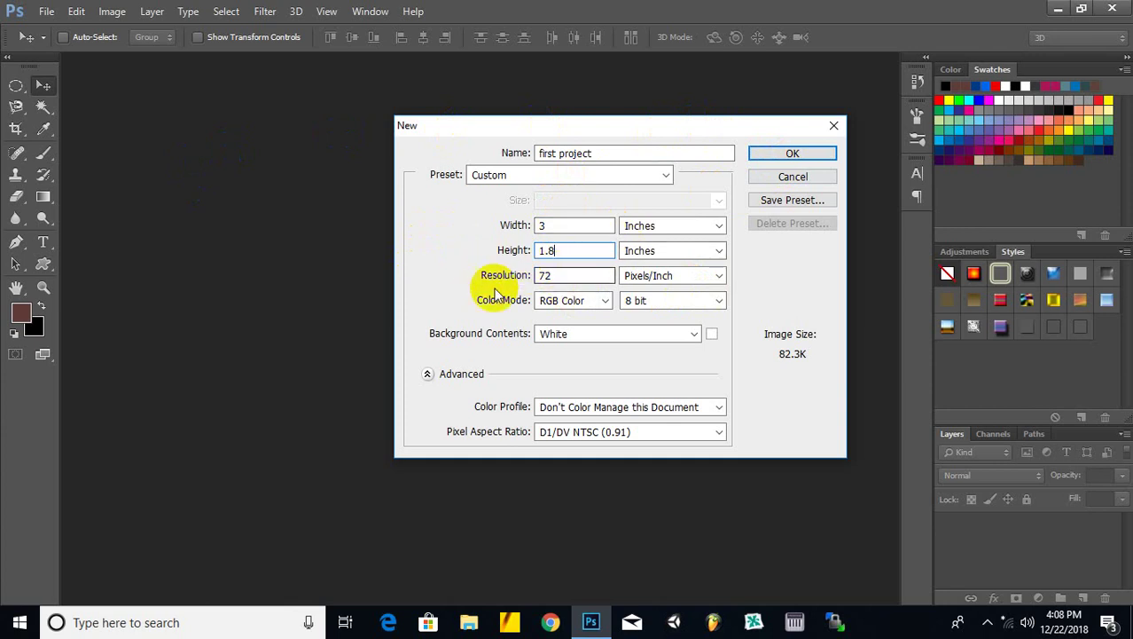
# Keep the resolution unit at Pixels/Inch and select the resolution value.
pyautogui.doubleClick(568, 275)
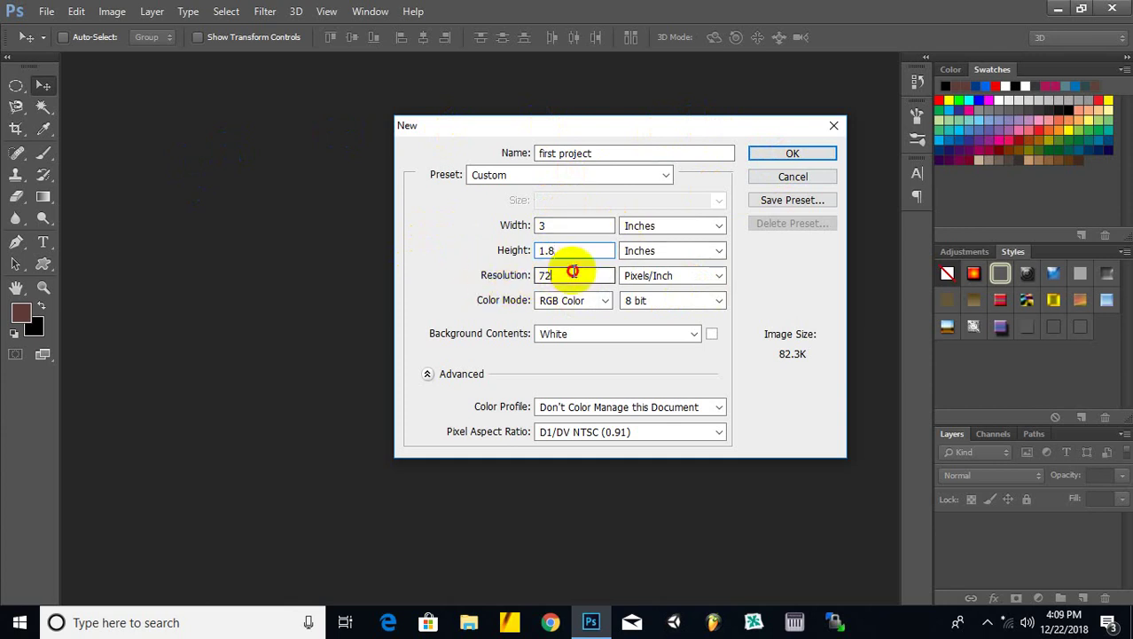
pyautogui.click(679, 273)
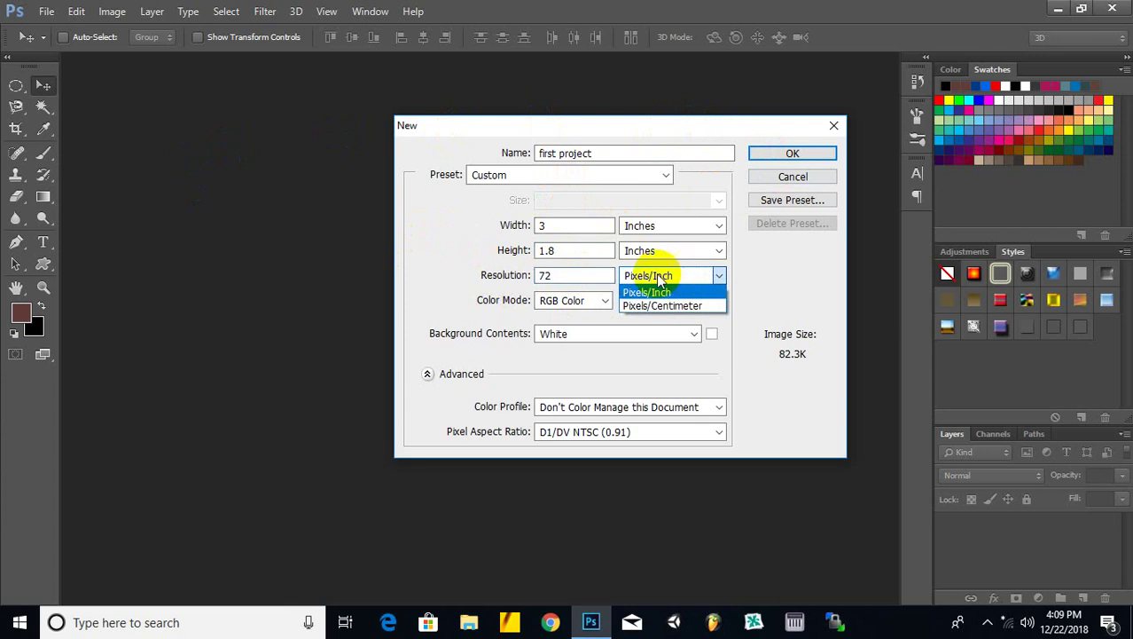
pyautogui.click(547, 277)
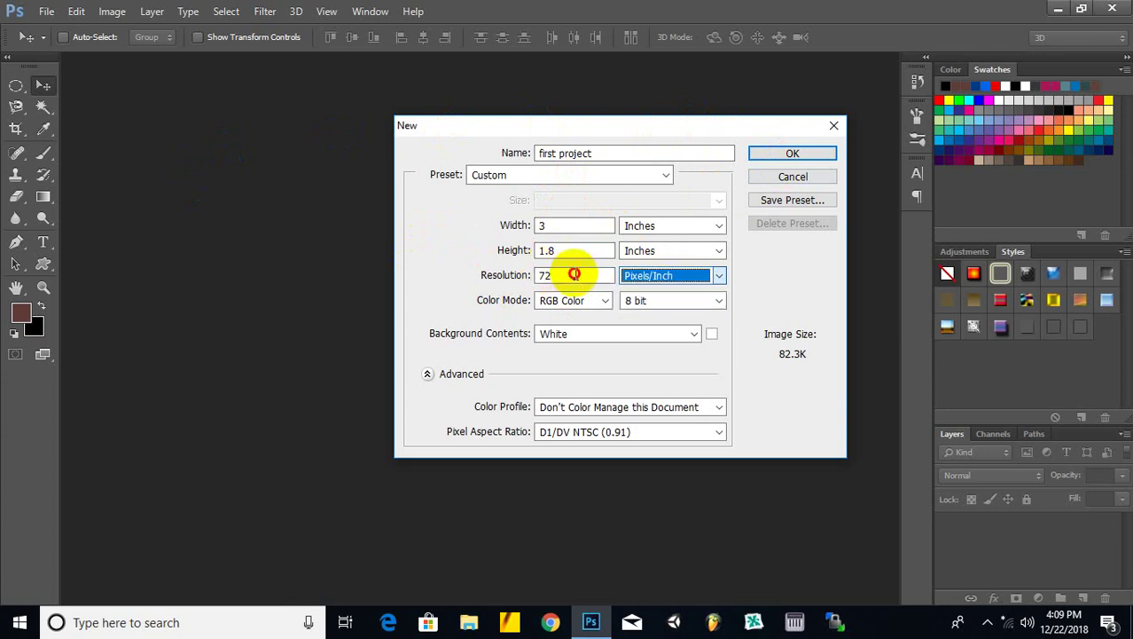
pyautogui.click(554, 276)
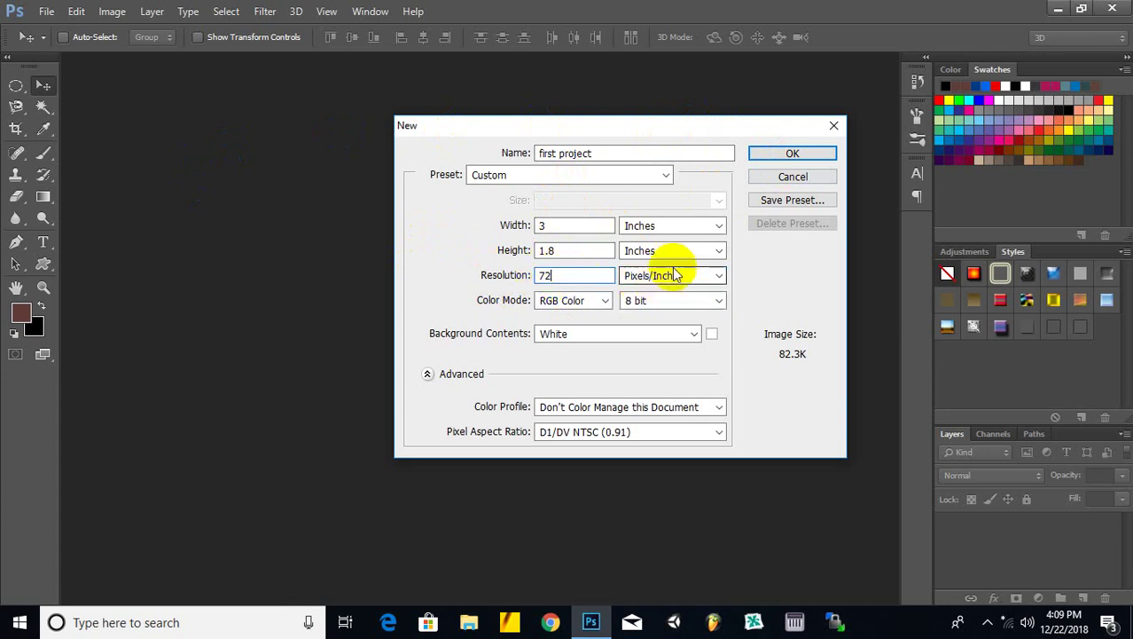
# Enter a resolution of 300 pixels/inch, after briefly trying 480.
pyautogui.click(518, 268)
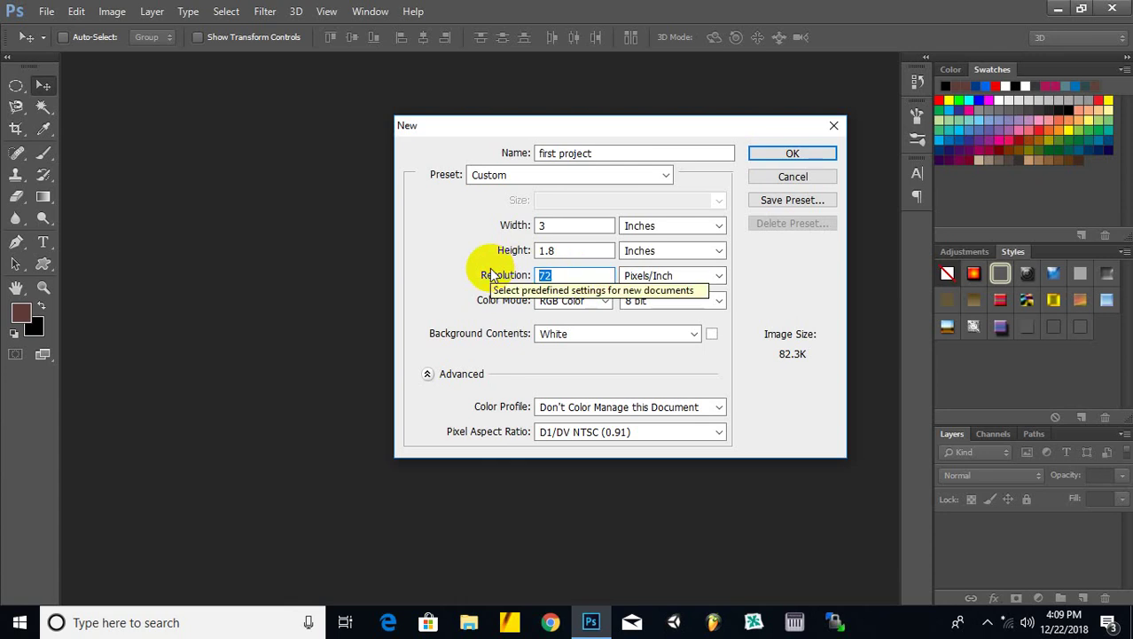
pyautogui.write('300')
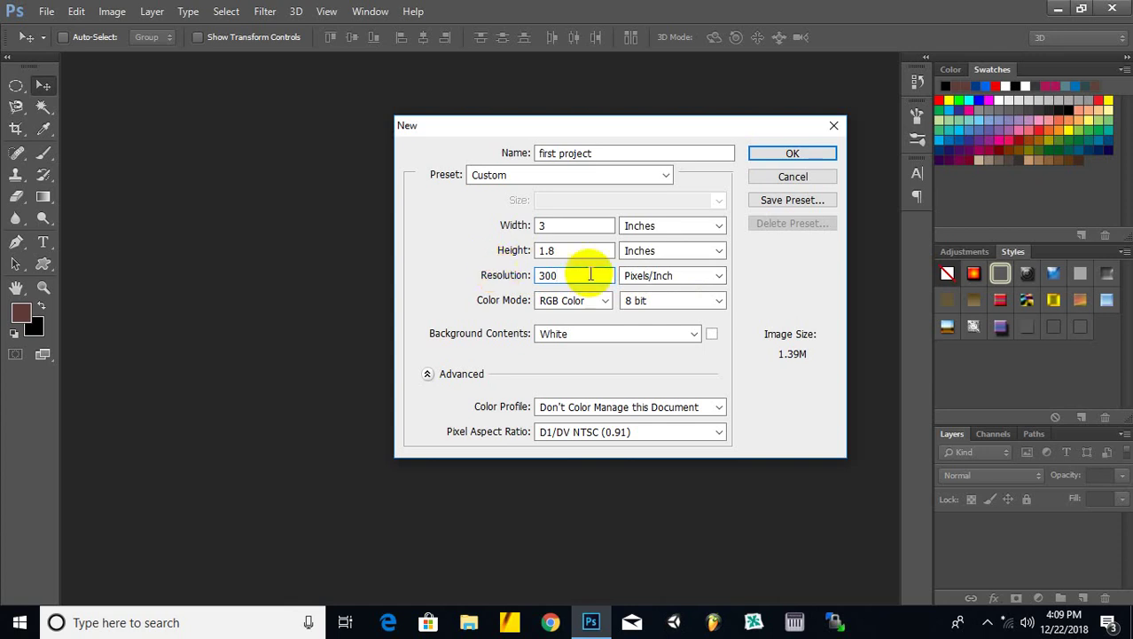
pyautogui.click(523, 275)
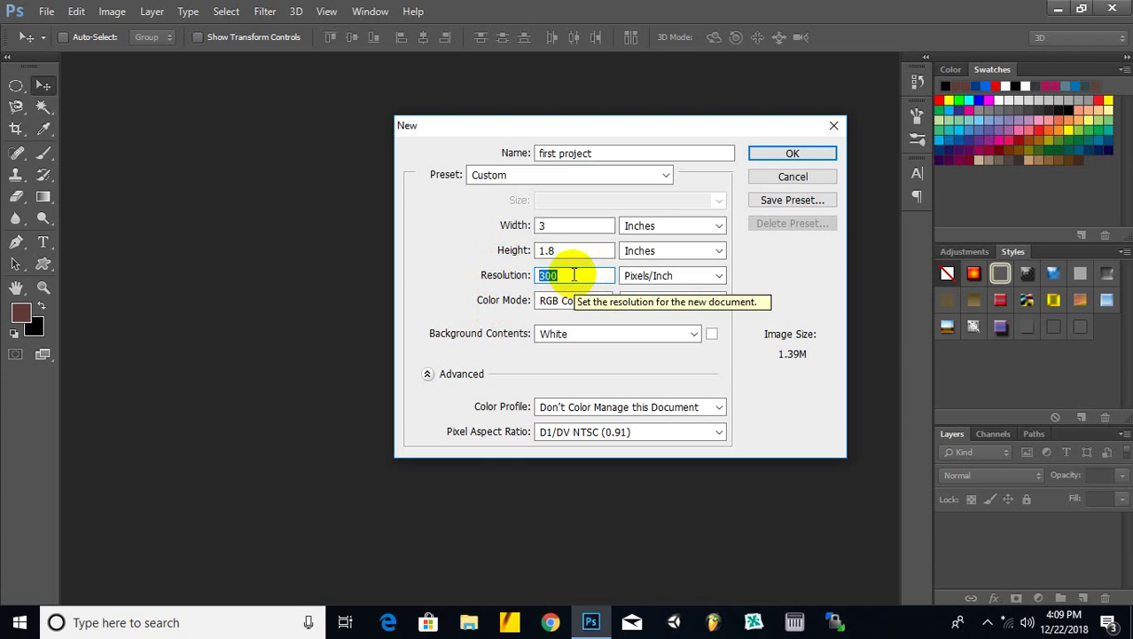
pyautogui.write('480')
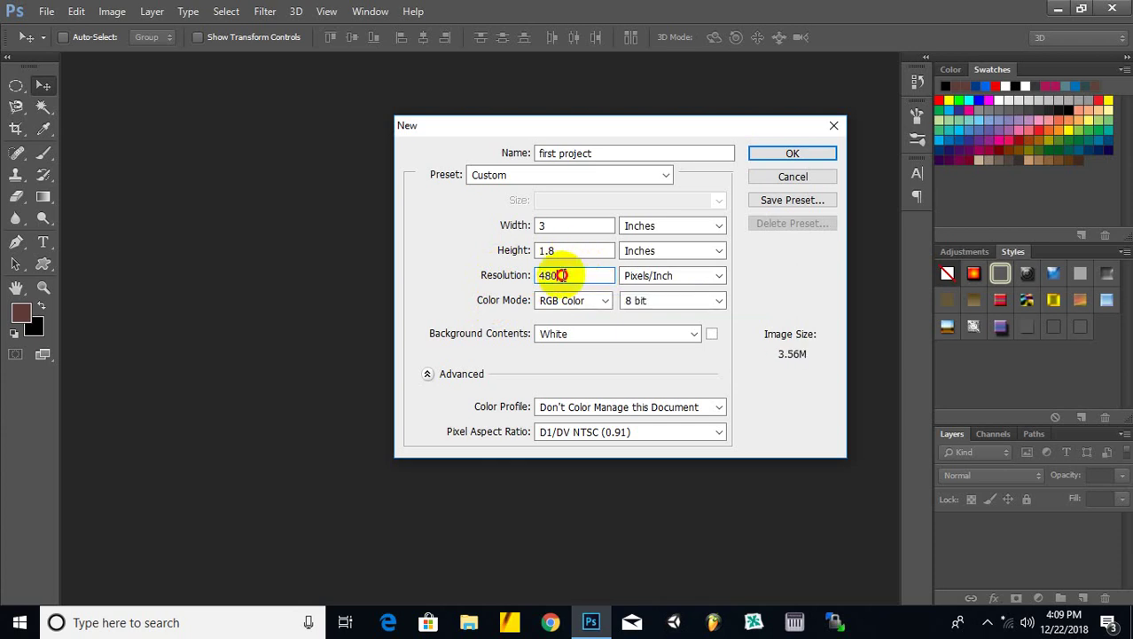
pyautogui.moveTo(562, 275); pyautogui.dragTo(514, 276)
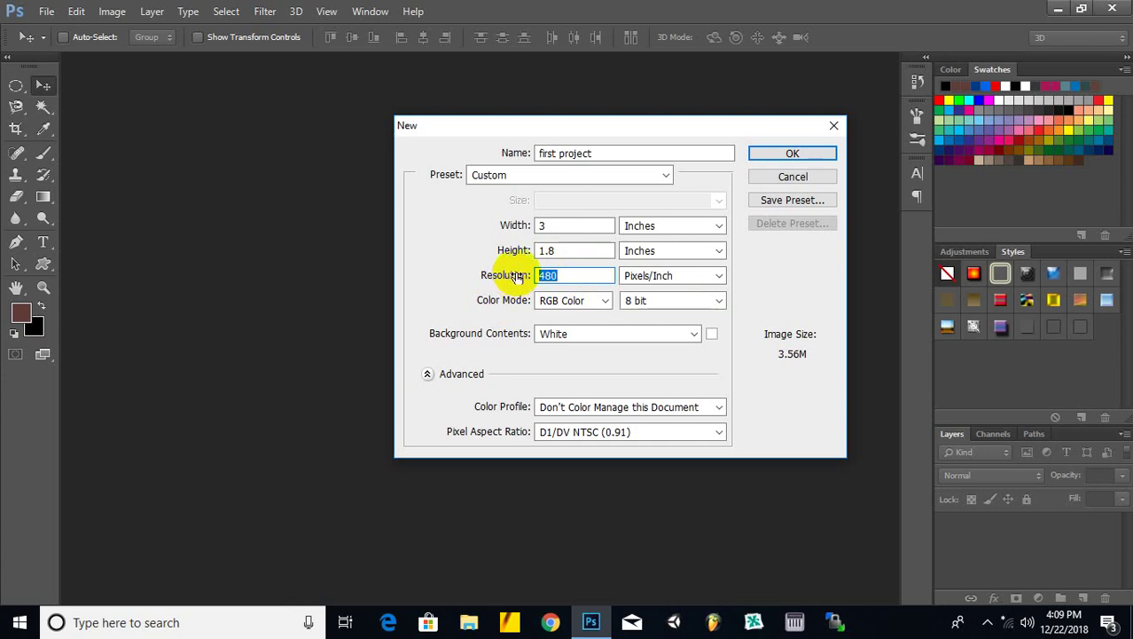
pyautogui.write('300')
pyautogui.moveTo(555, 278); pyautogui.dragTo(519, 278)
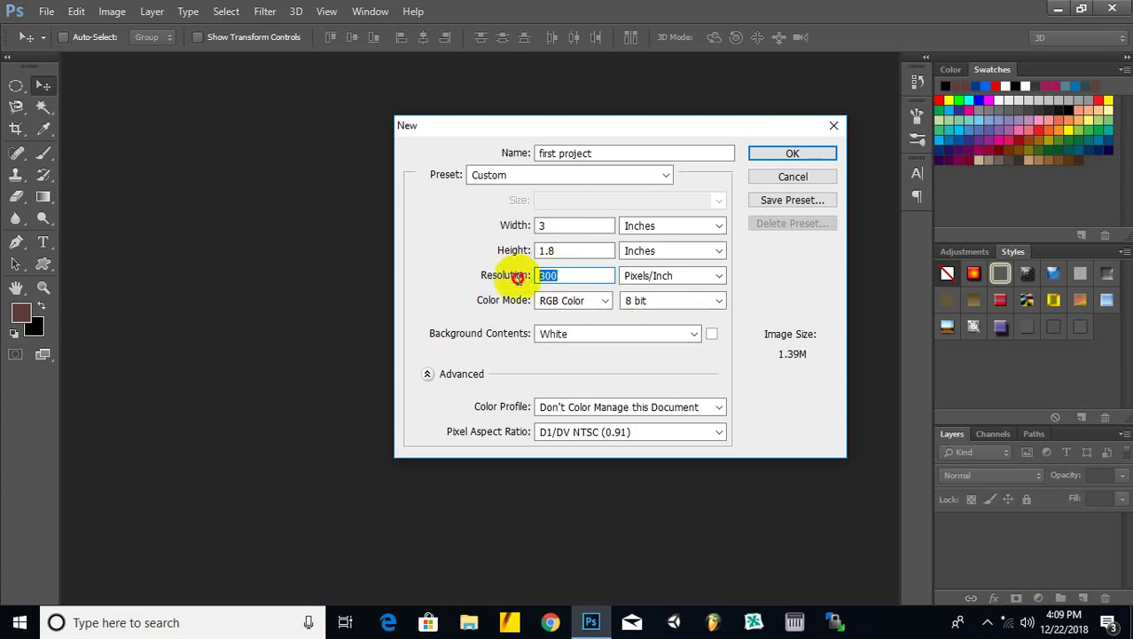
pyautogui.click(572, 276)
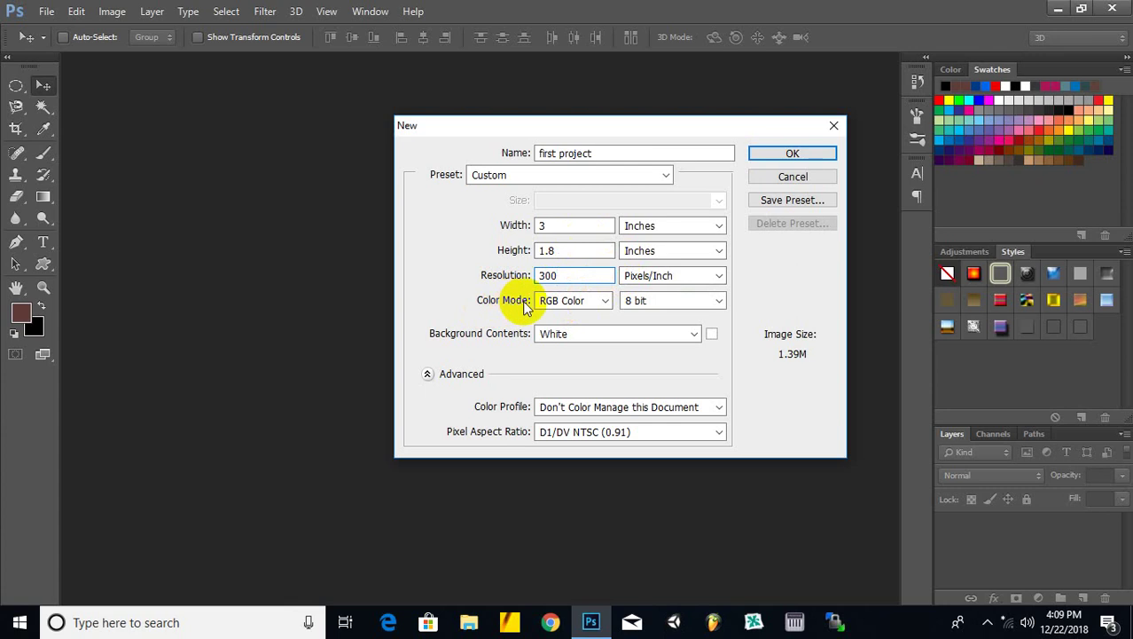
# Keep RGB Color mode; try 32 and 16 bit, then return to 8 bit.
pyautogui.click(605, 301)
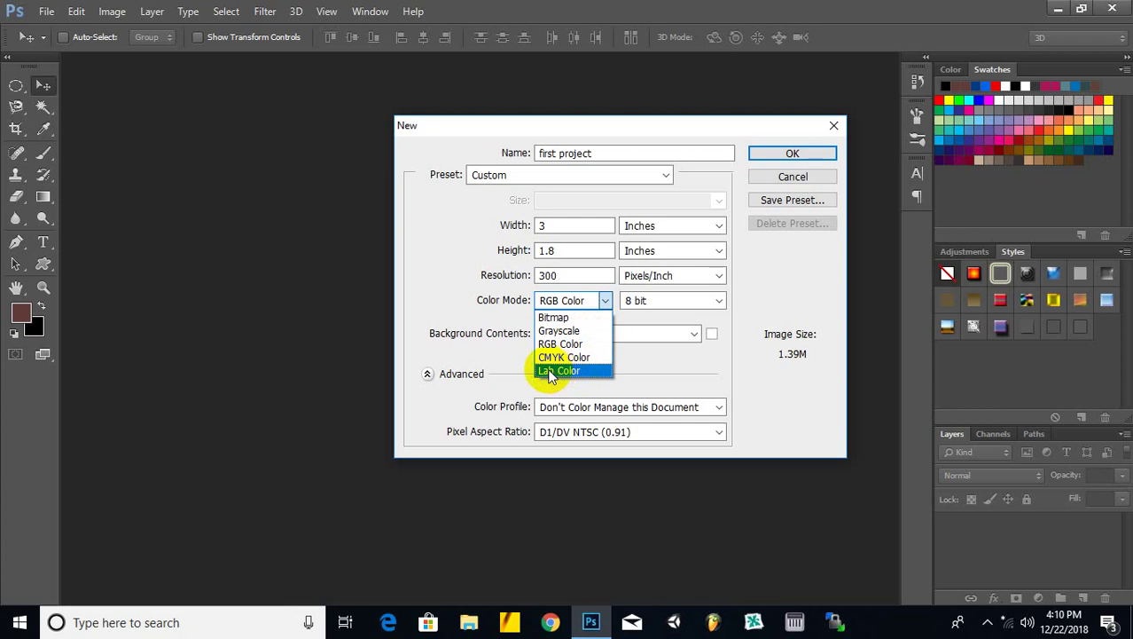
pyautogui.click(572, 345)
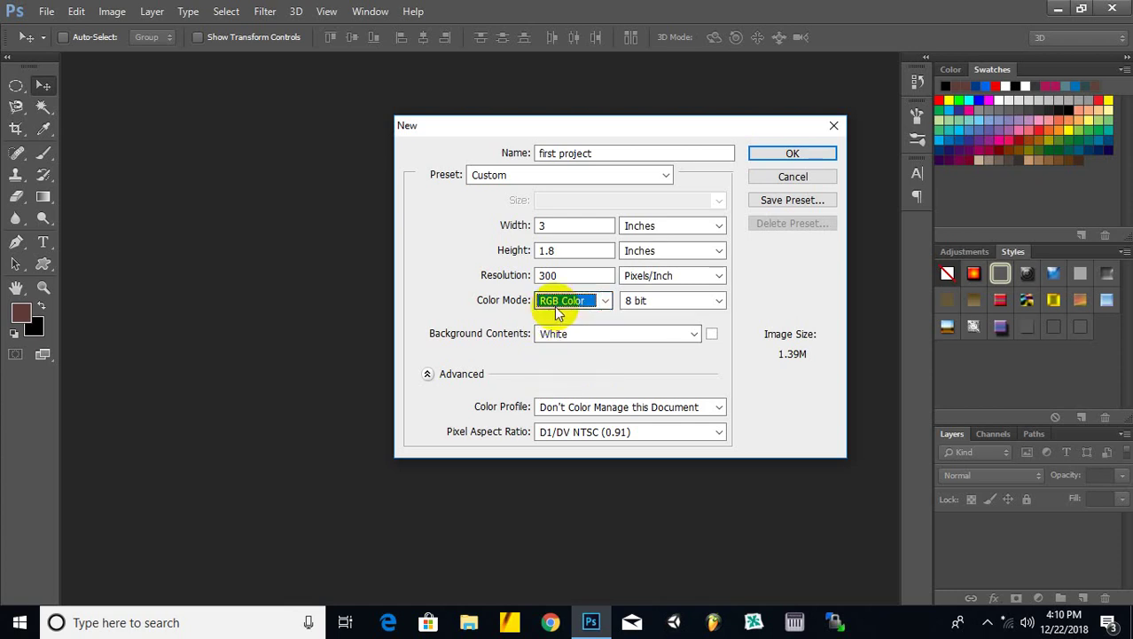
pyautogui.click(670, 301)
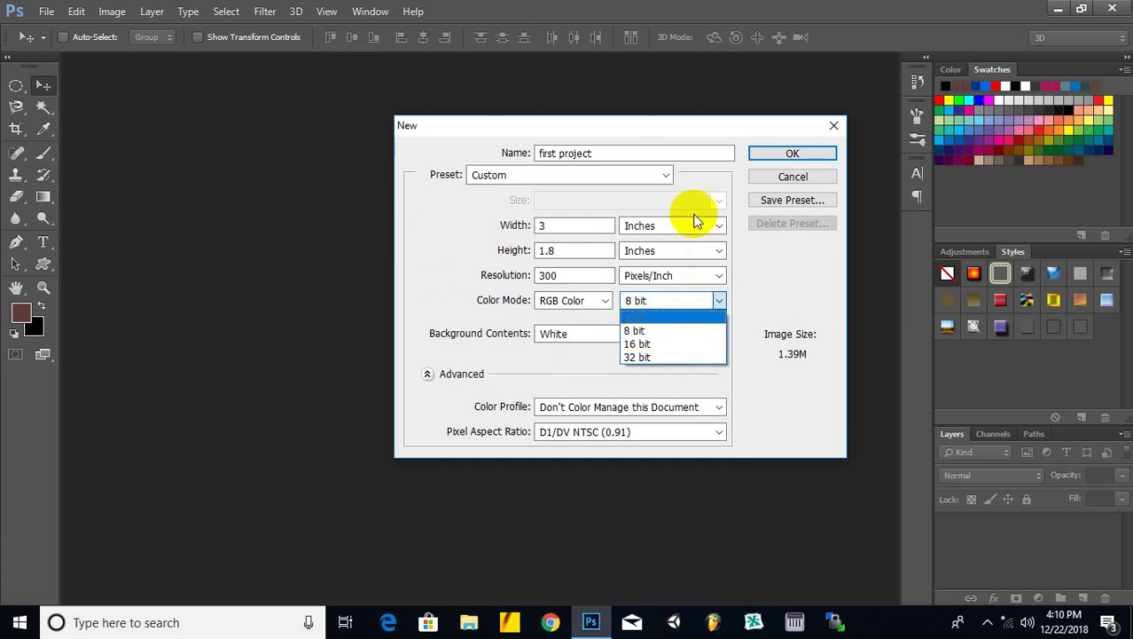
pyautogui.click(636, 357)
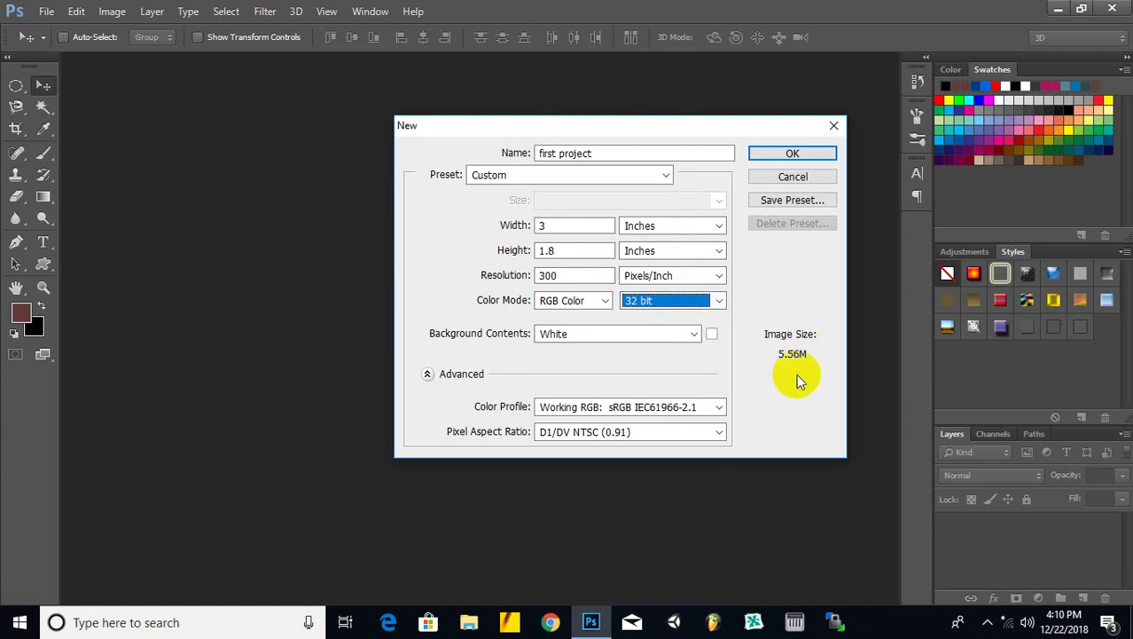
pyautogui.click(690, 300)
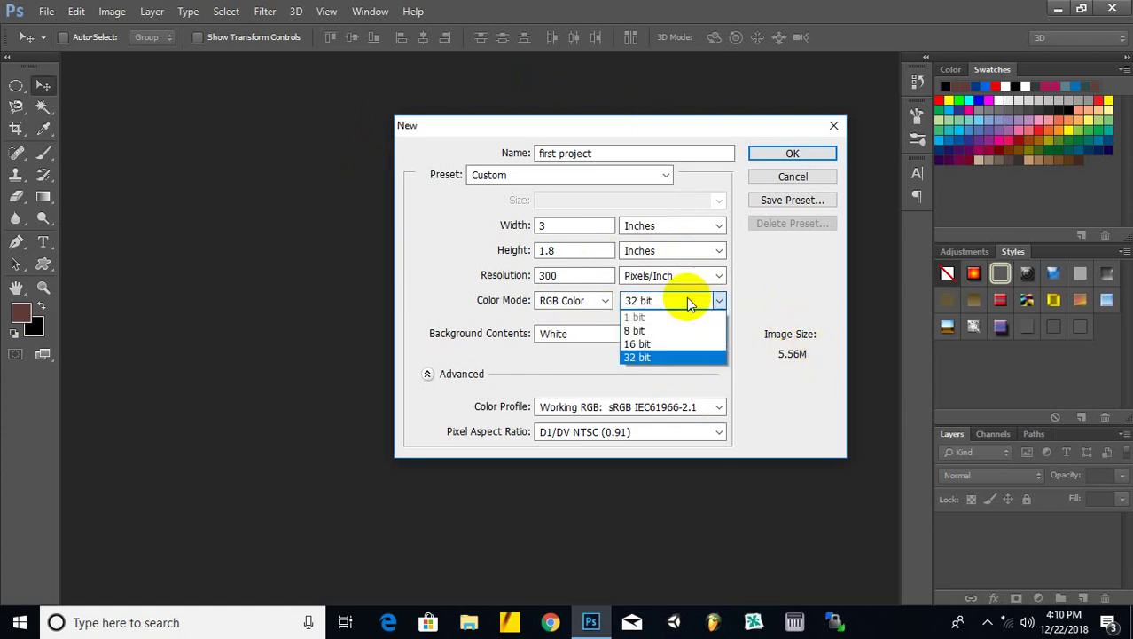
pyautogui.click(659, 346)
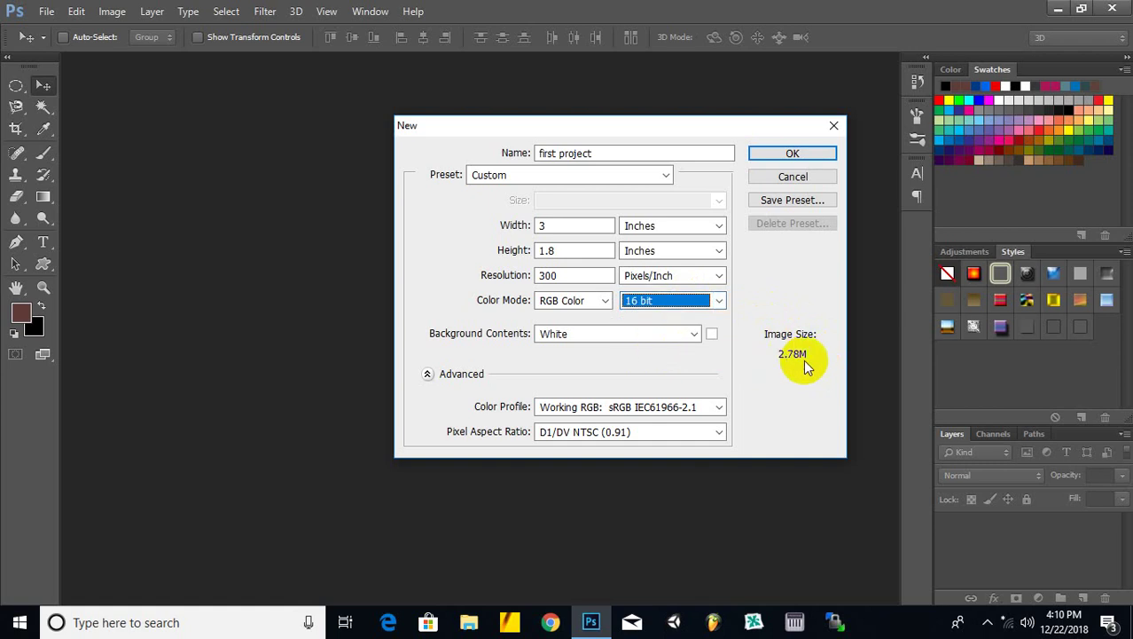
pyautogui.click(718, 299)
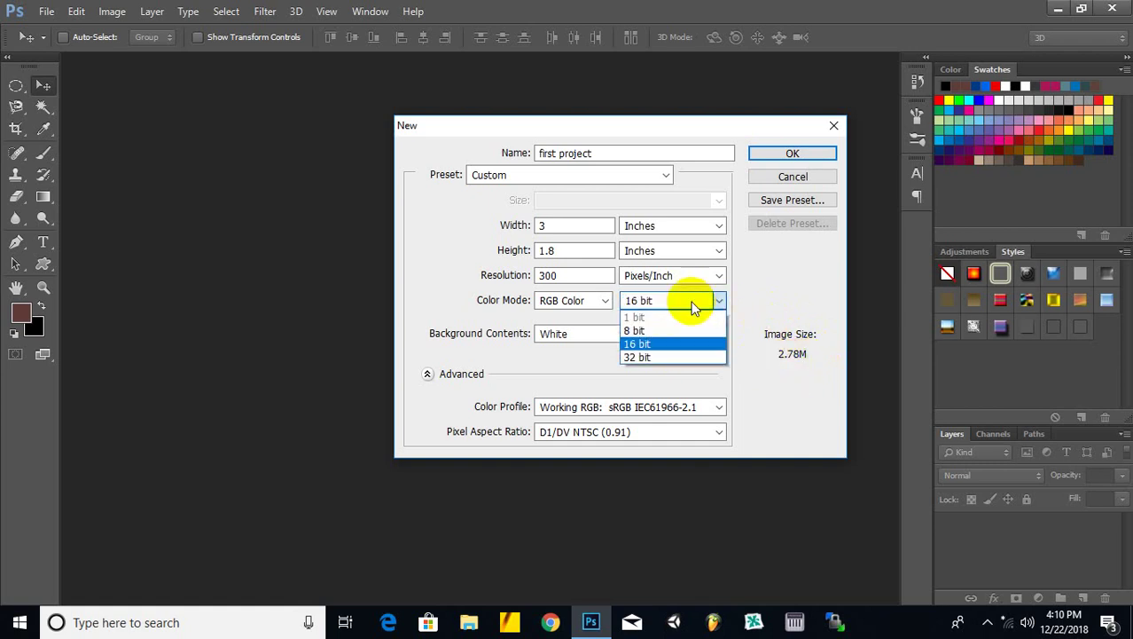
pyautogui.click(643, 332)
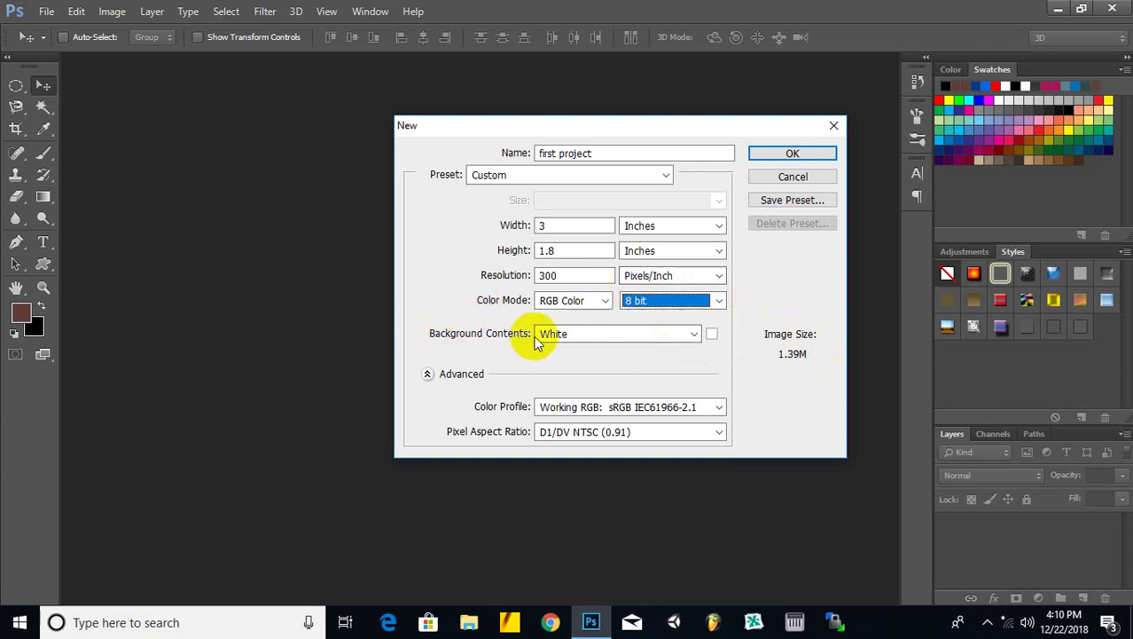
# Try Background Color, then a custom blue, as the background contents.
pyautogui.click(696, 338)
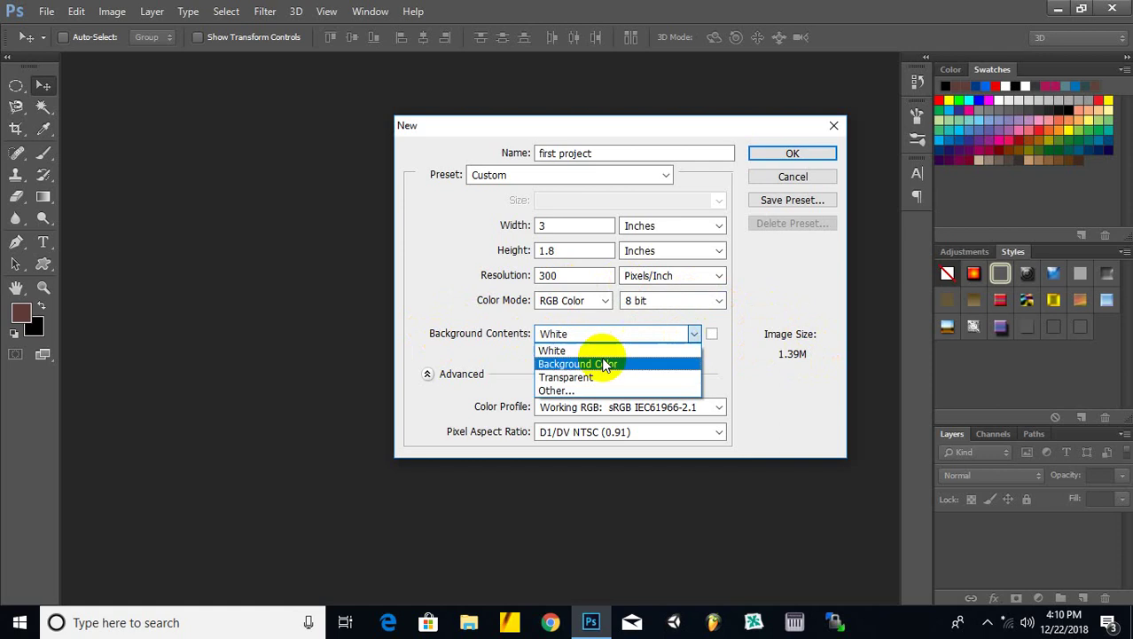
pyautogui.click(600, 364)
pyautogui.click(710, 338)
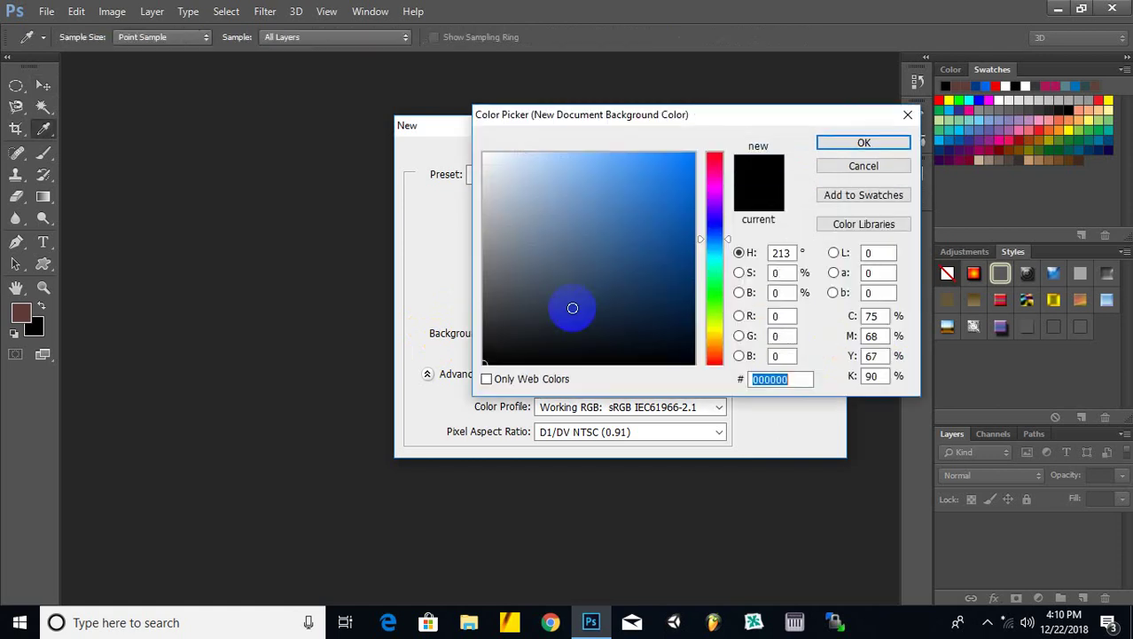
pyautogui.click(679, 177)
pyautogui.click(842, 144)
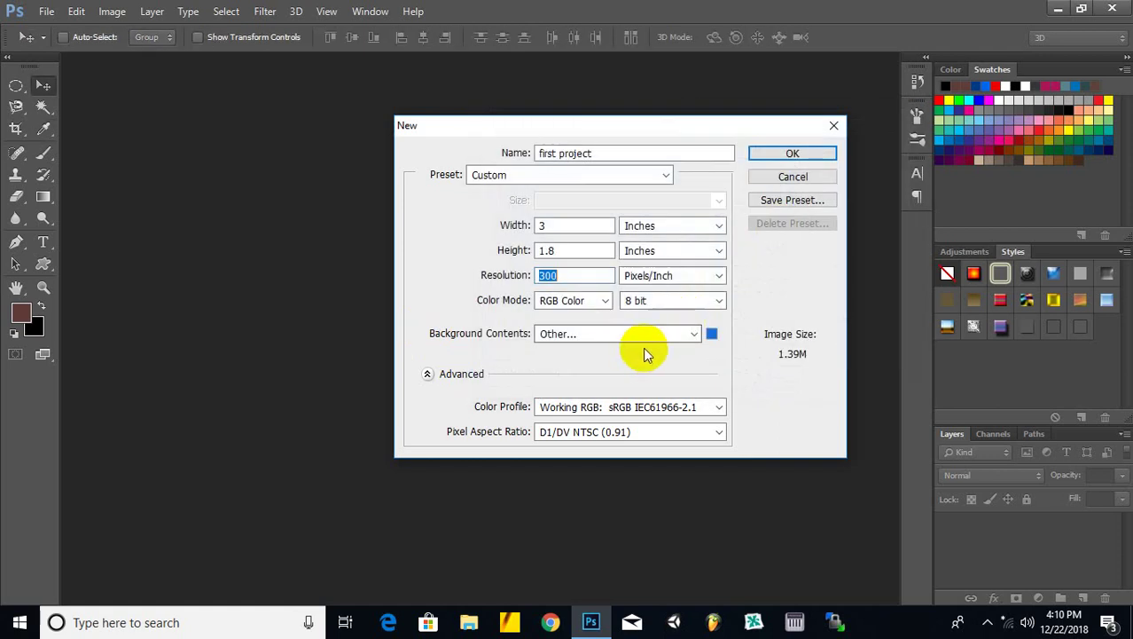
# Set Background Contents to Transparent and check the colour profile list.
pyautogui.click(670, 334)
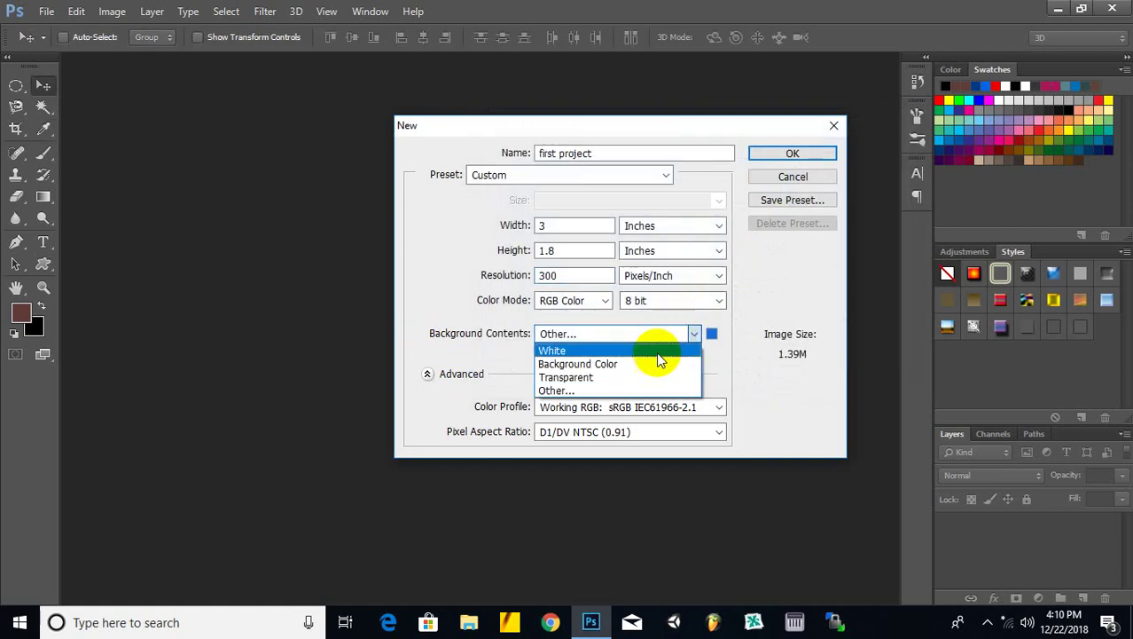
pyautogui.click(573, 378)
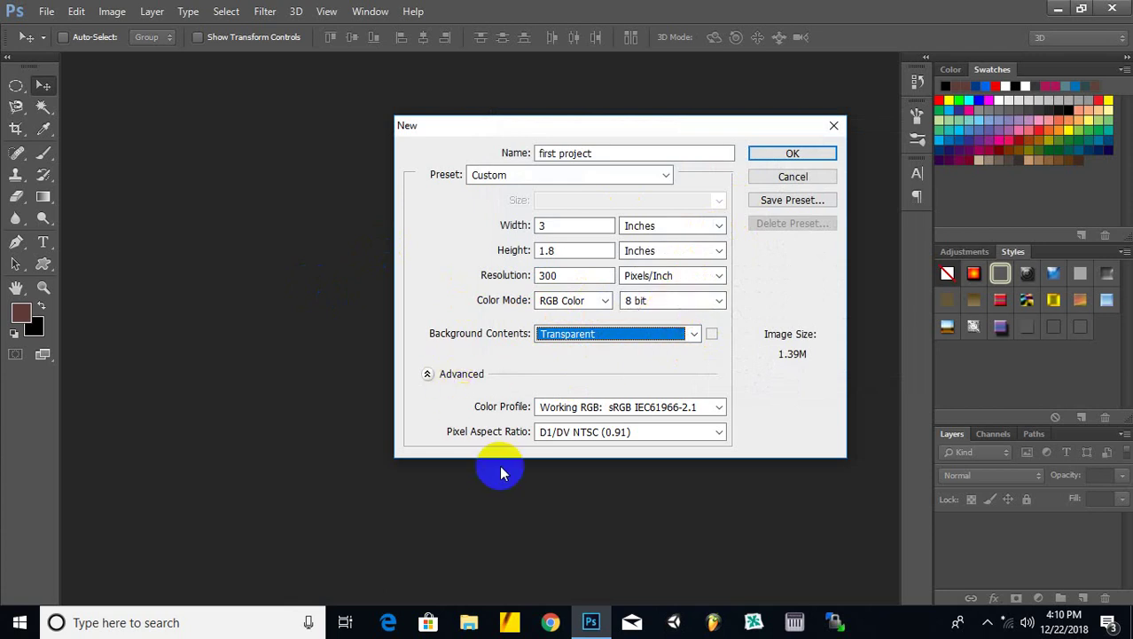
pyautogui.click(605, 408)
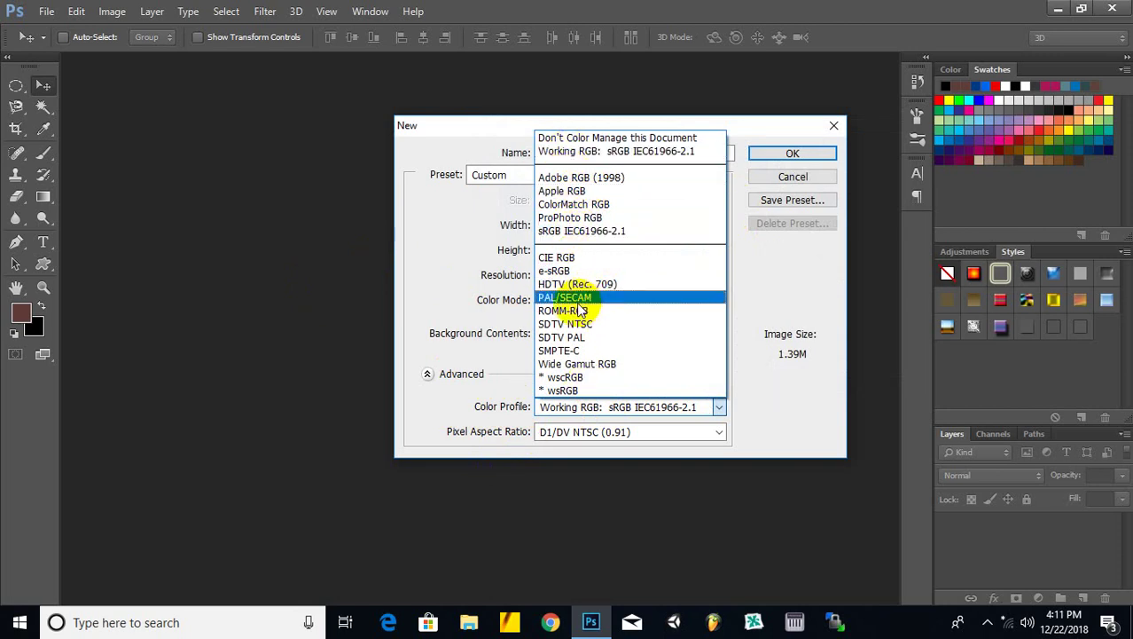
# Set the background to White and create the document, dismissing the pixel-aspect notice.
pyautogui.click(473, 284)
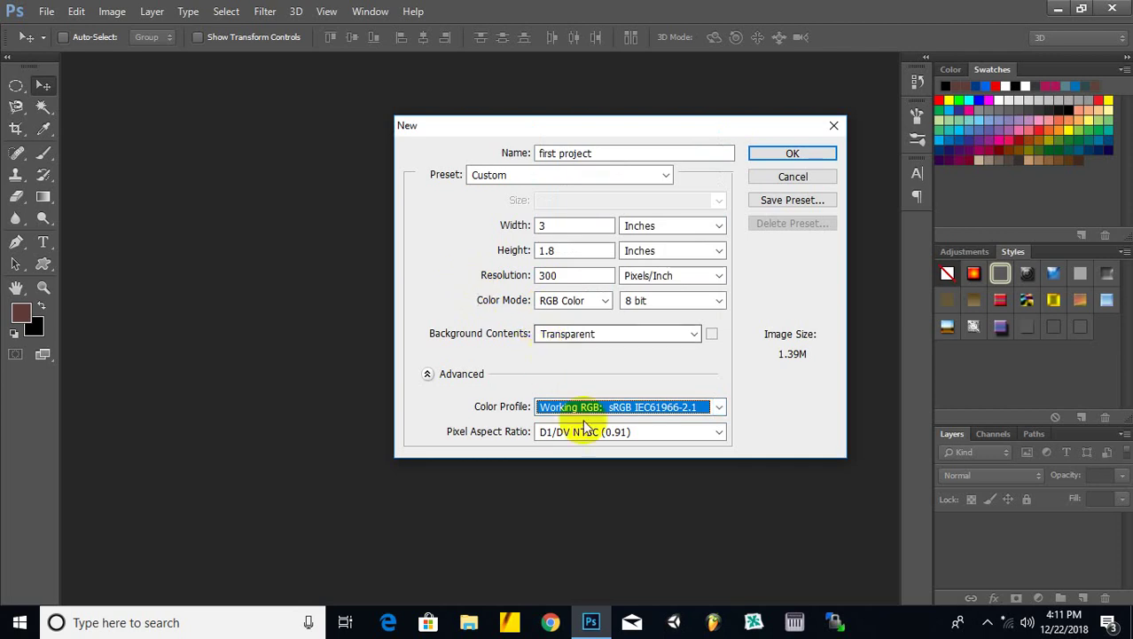
pyautogui.click(428, 375)
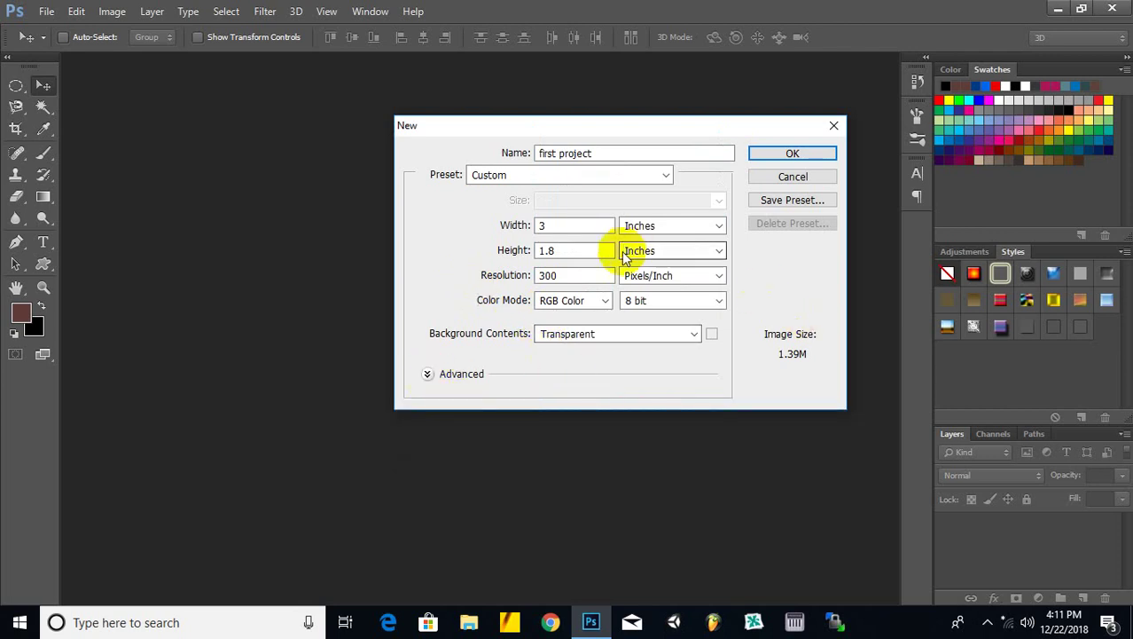
pyautogui.click(608, 335)
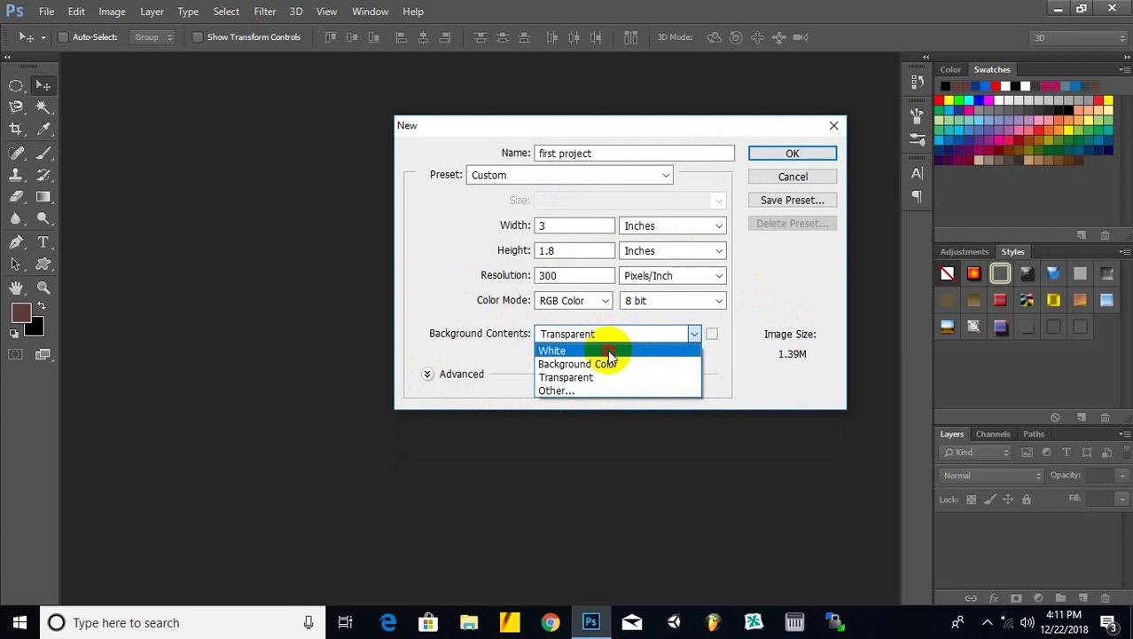
pyautogui.click(610, 352)
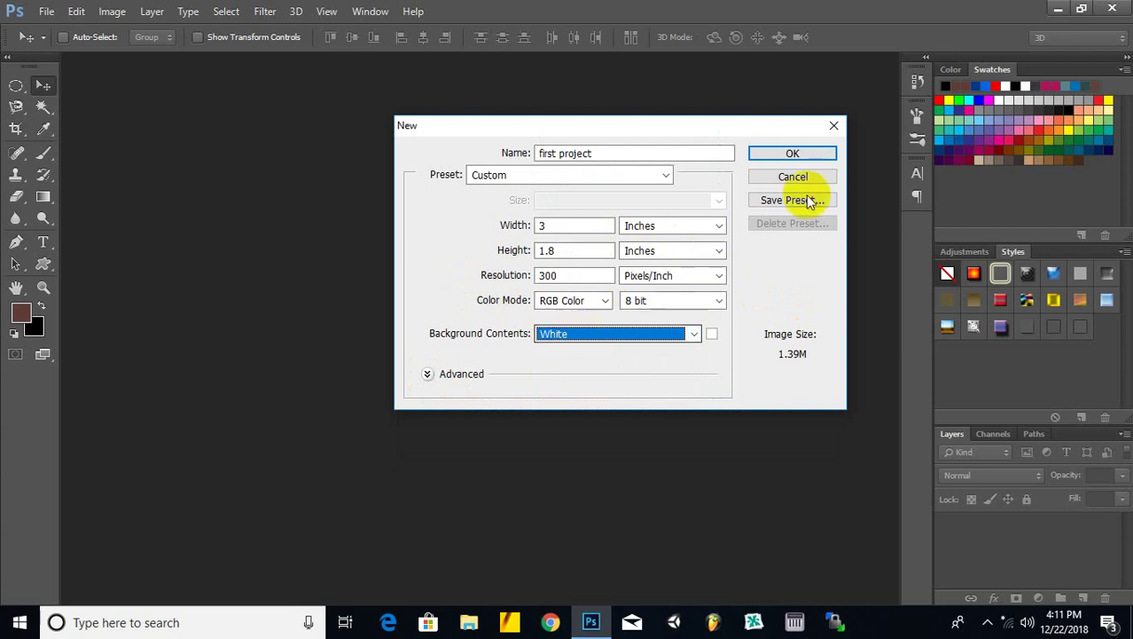
pyautogui.click(822, 156)
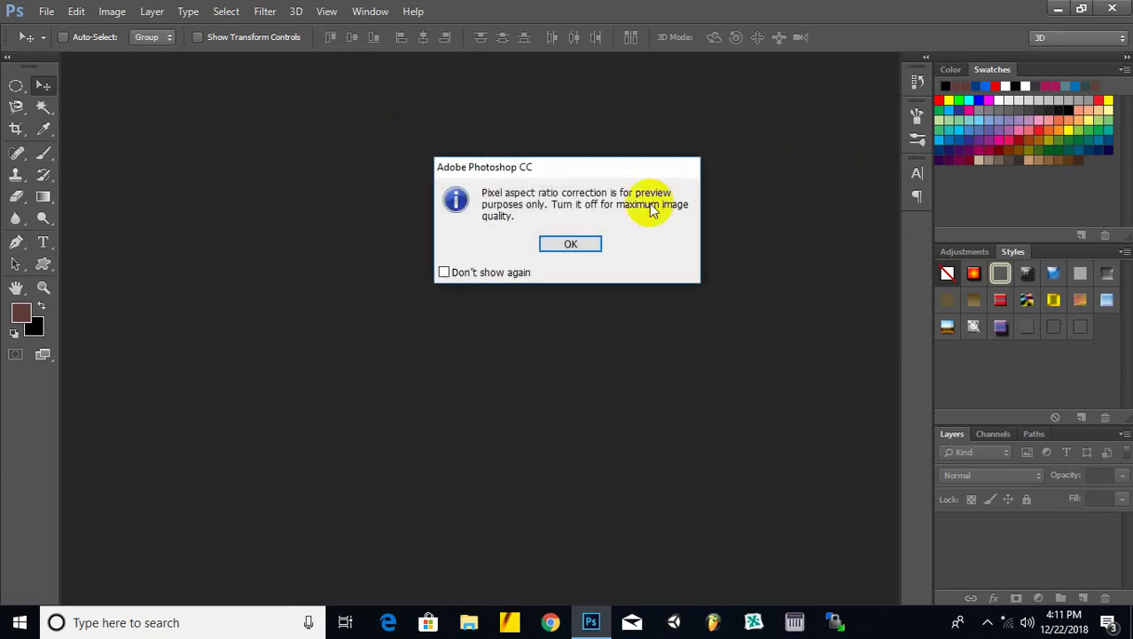
pyautogui.click(570, 244)
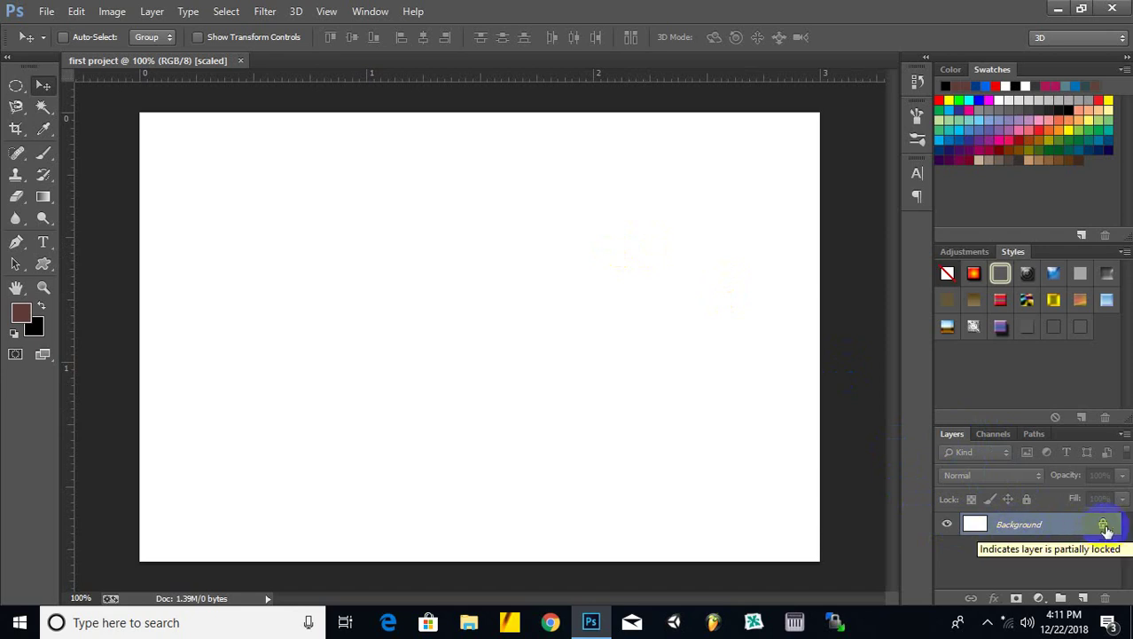
# Convert Background into a layer named 'firstlayer', then hide and reshow it.
pyautogui.click(1020, 525)
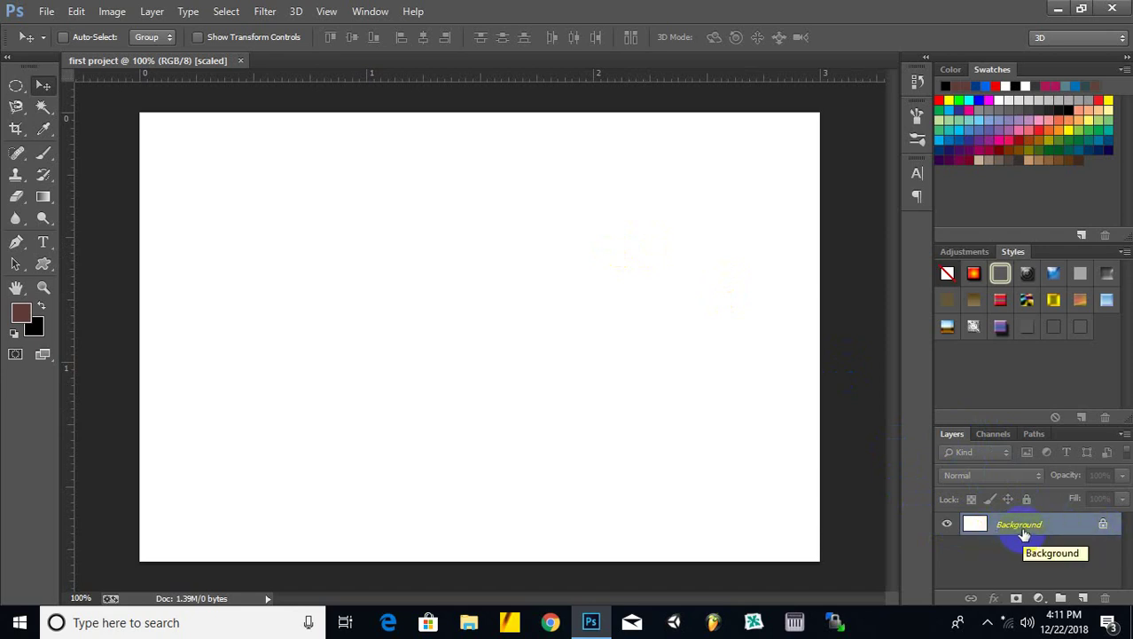
pyautogui.doubleClick(1022, 531)
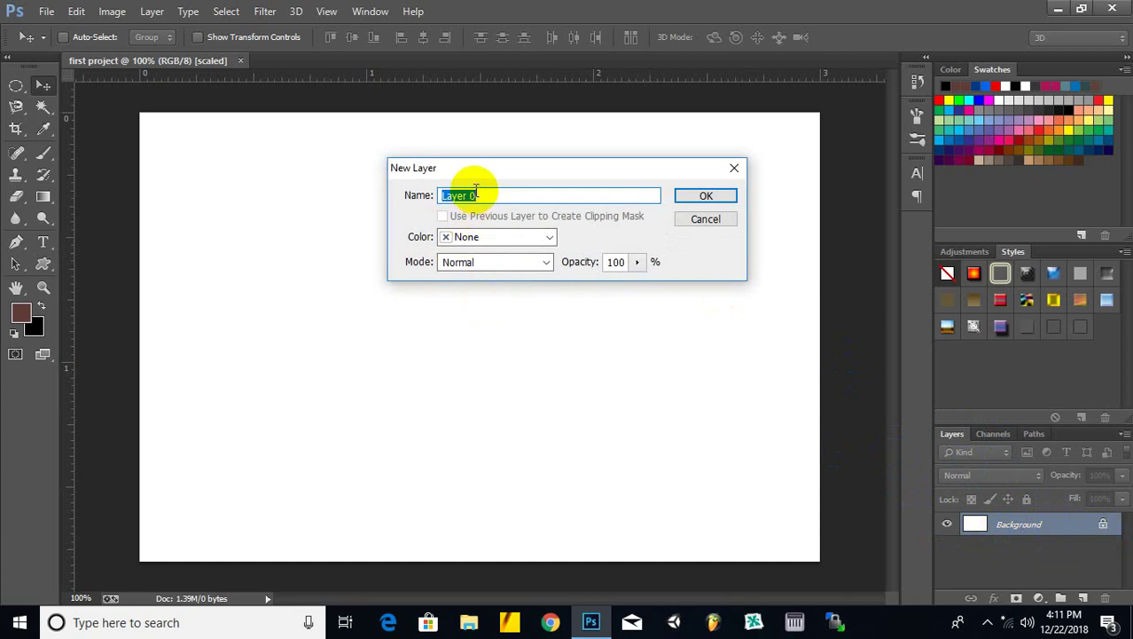
pyautogui.write('first')
pyautogui.write('lay')
pyautogui.press('Return')
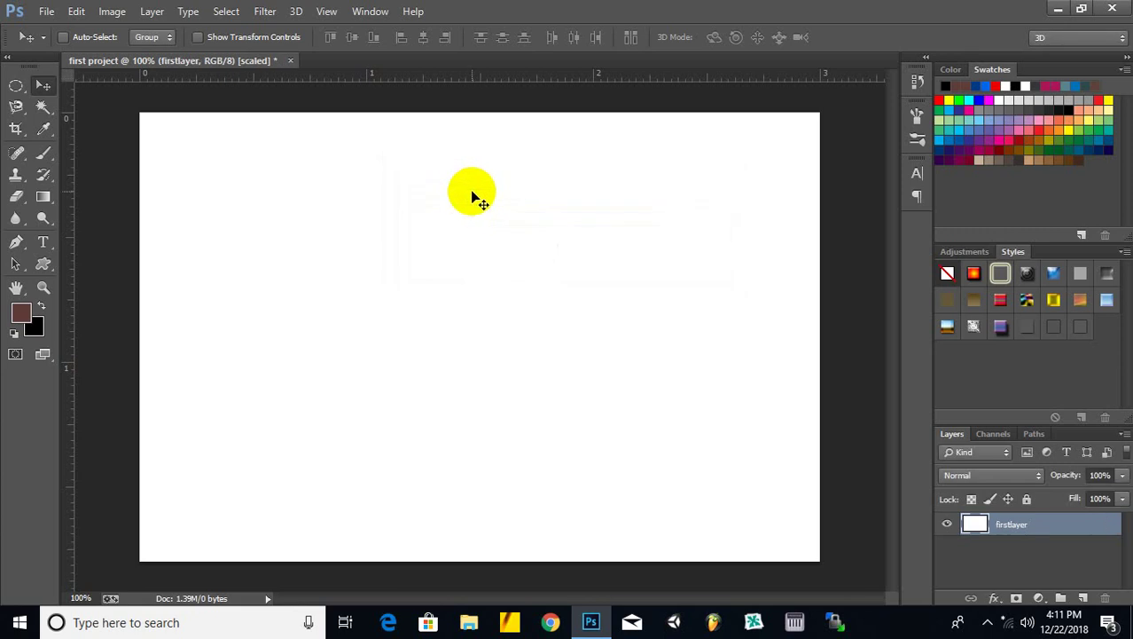
pyautogui.click(950, 525)
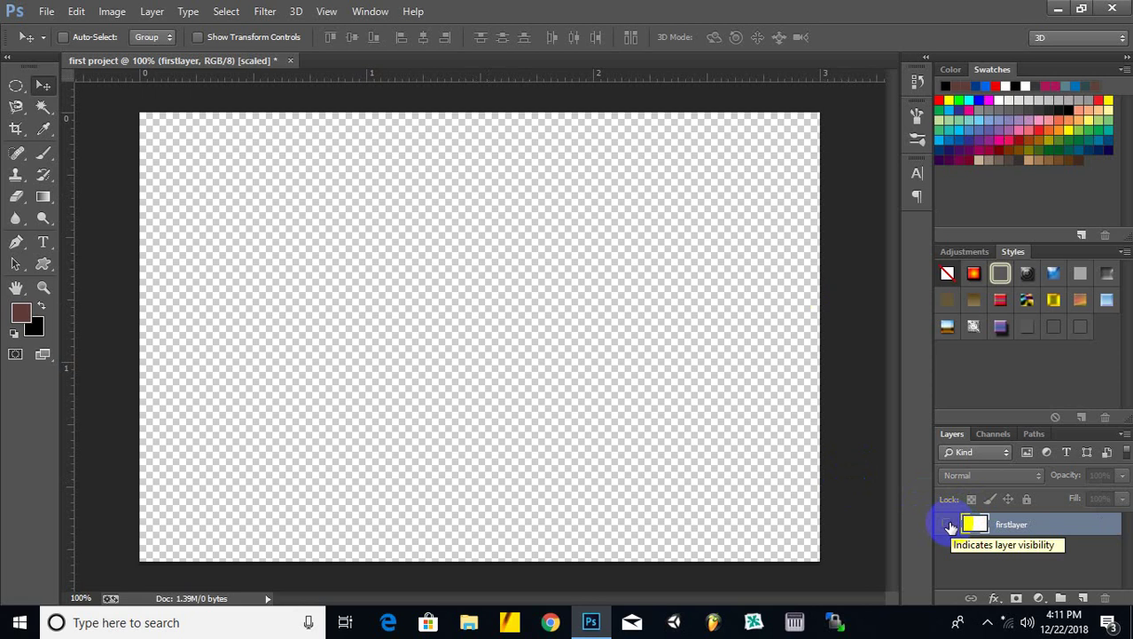
pyautogui.click(951, 526)
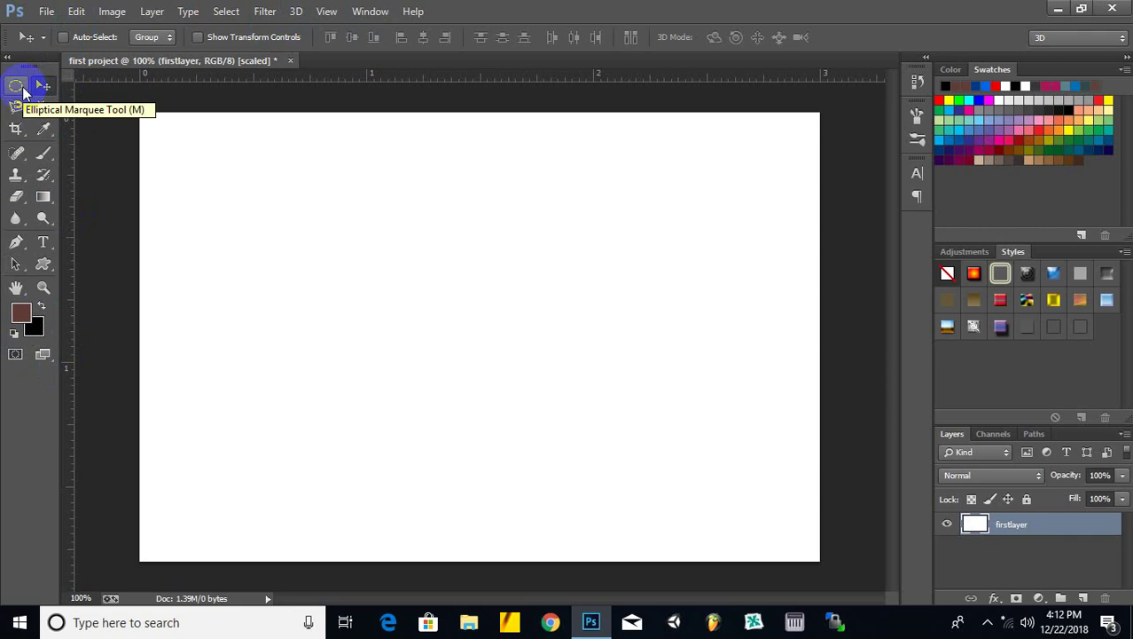
# Drag a selection near the canvas's top-left with the Rectangular Marquee Tool.
pyautogui.click(22, 87)
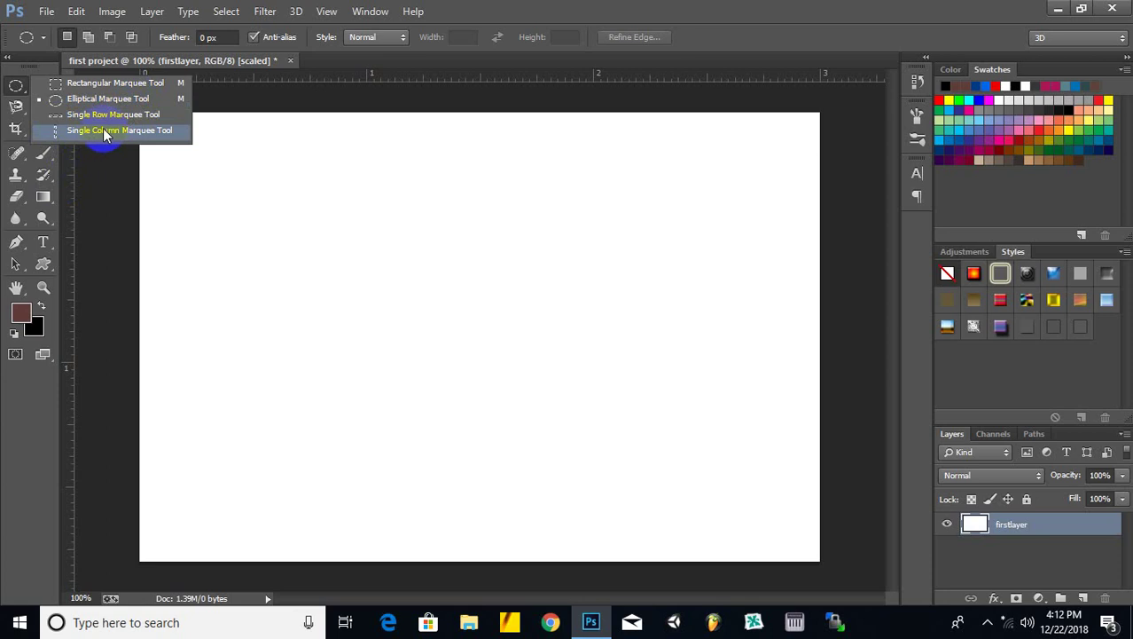
pyautogui.click(99, 83)
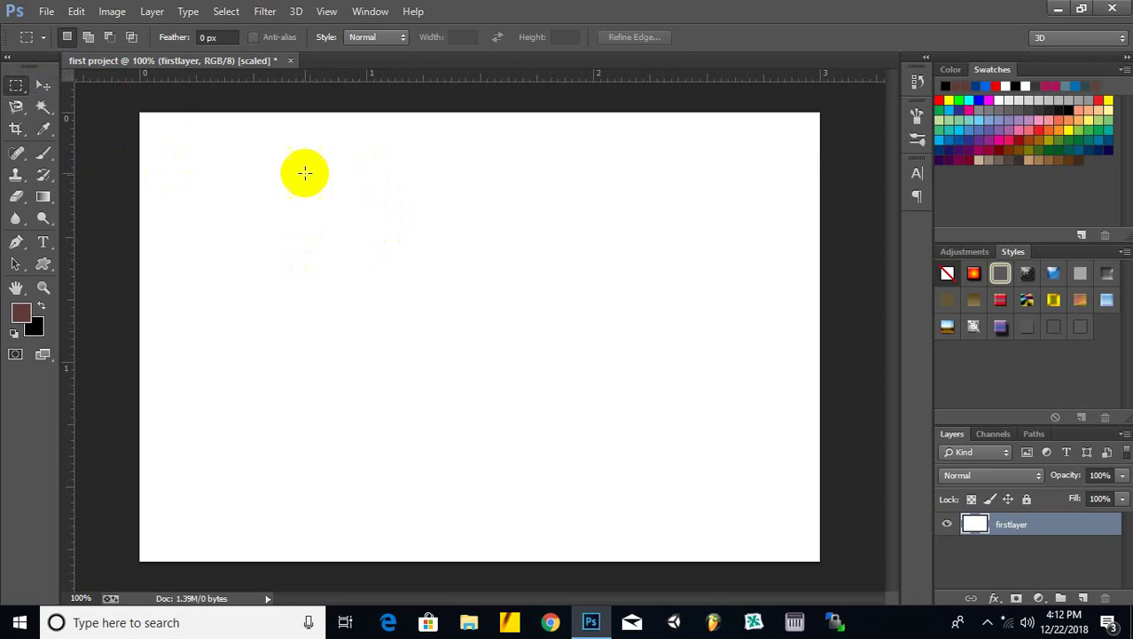
pyautogui.moveTo(193, 143); pyautogui.dragTo(273, 192)
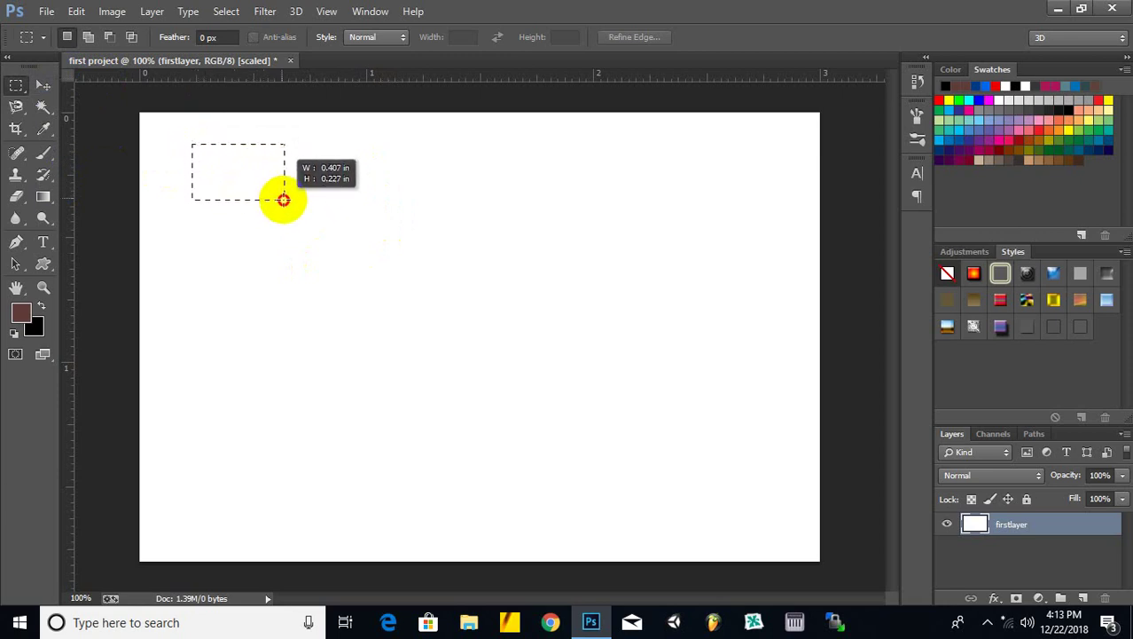
pyautogui.moveTo(272, 192); pyautogui.dragTo(320, 223)
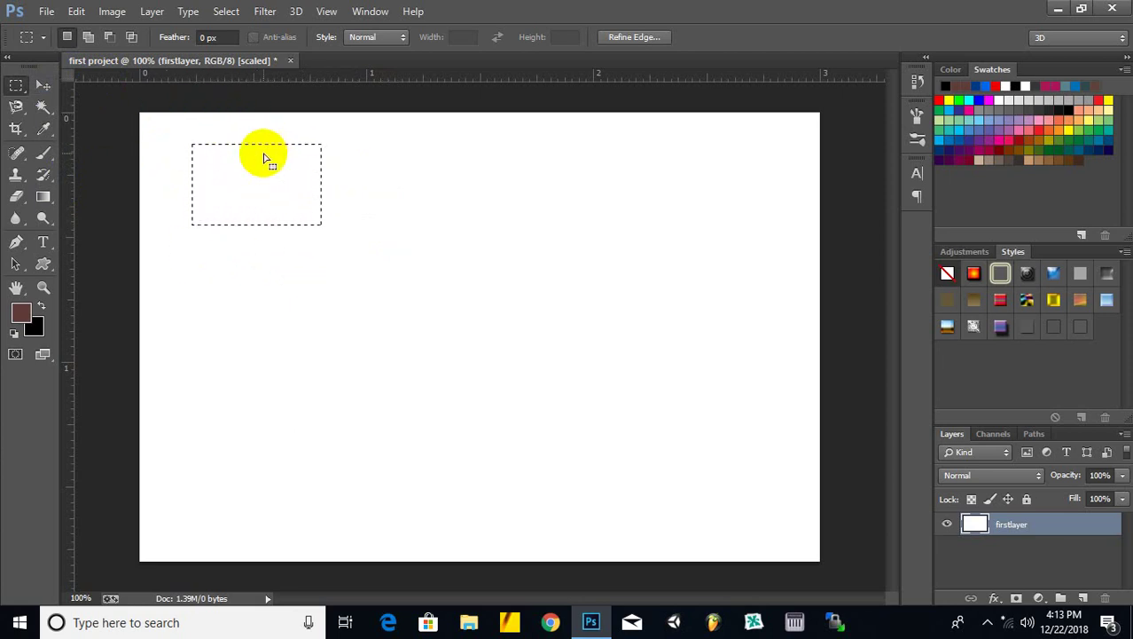
pyautogui.click(19, 312)
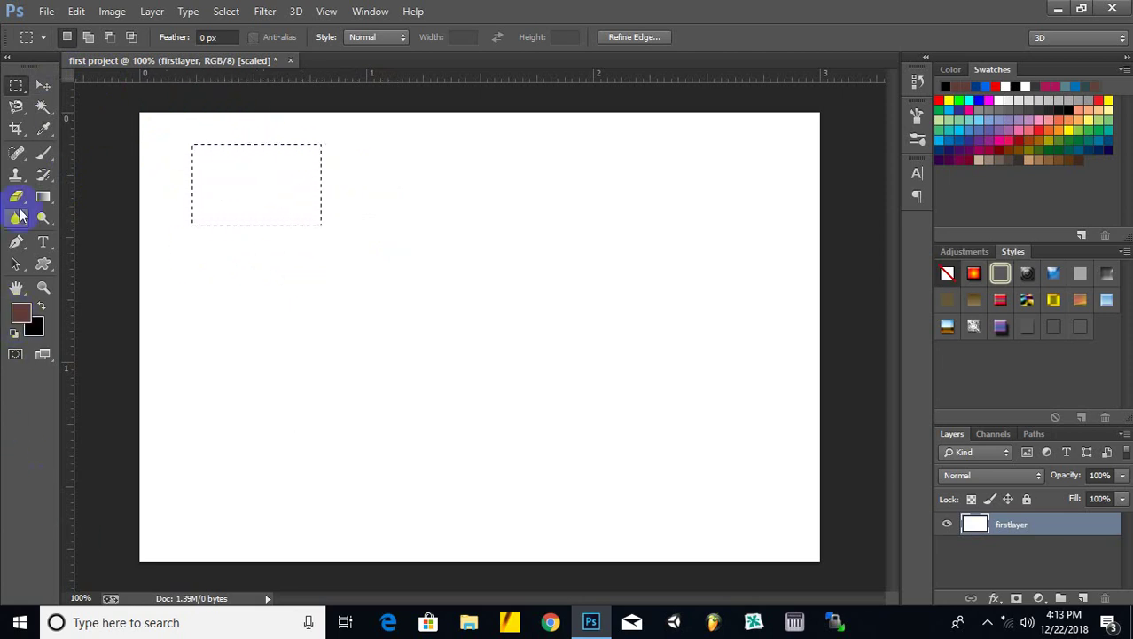
# Set the foreground colour to bright red (#fc1300) and fill the top-left rectangle selection with it.
pyautogui.click(23, 315)
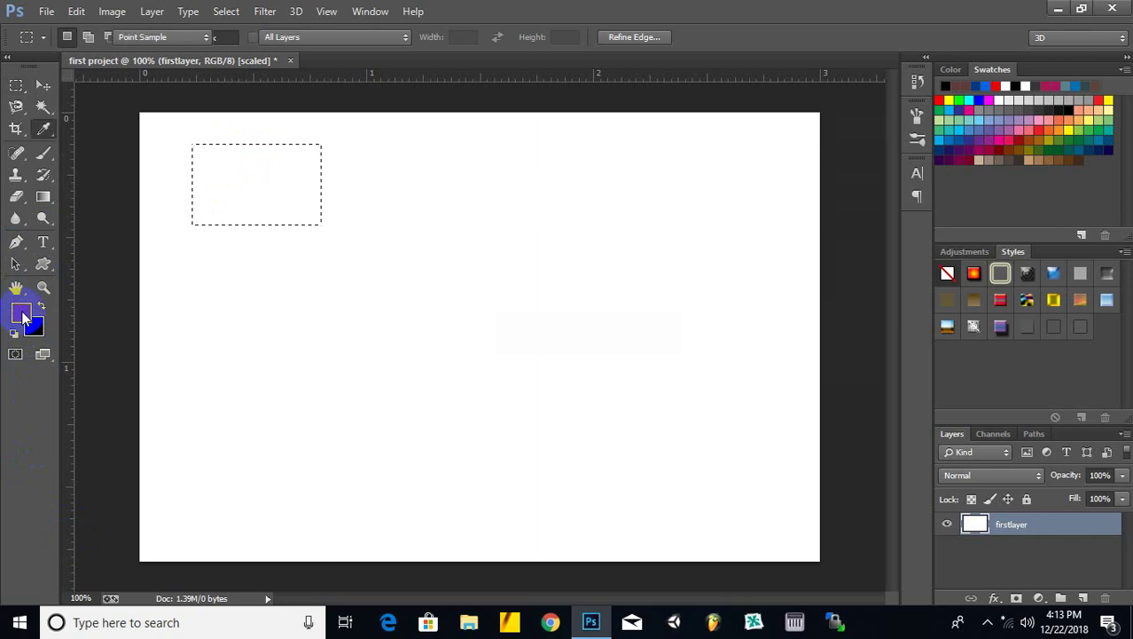
pyautogui.click(680, 189)
pyautogui.moveTo(680, 189); pyautogui.dragTo(702, 155)
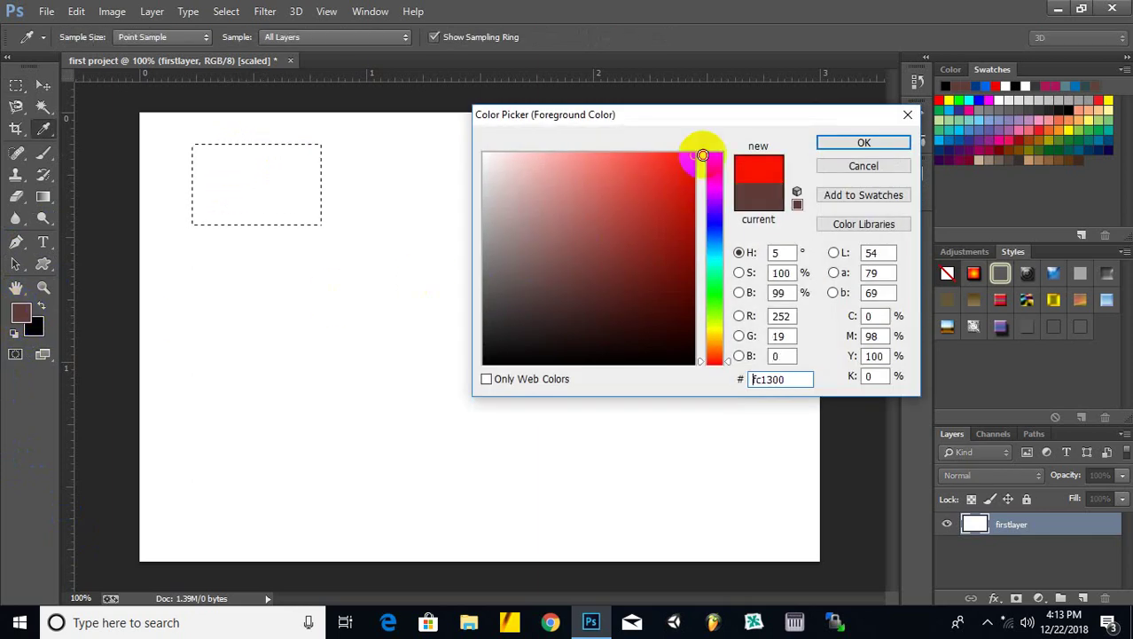
pyautogui.click(831, 144)
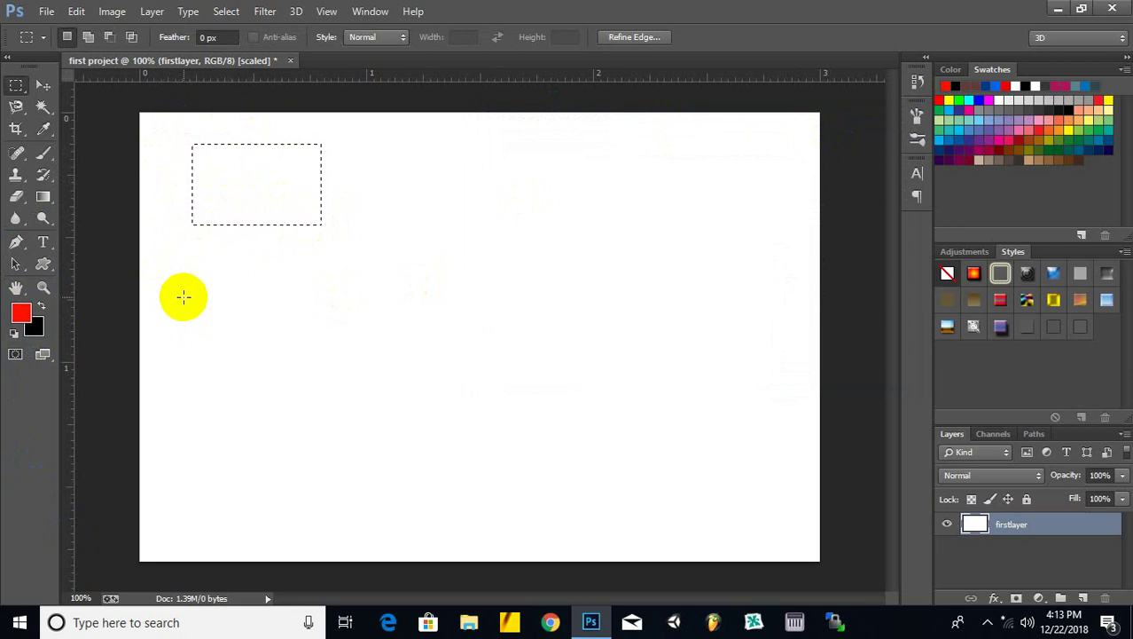
pyautogui.press('alt')
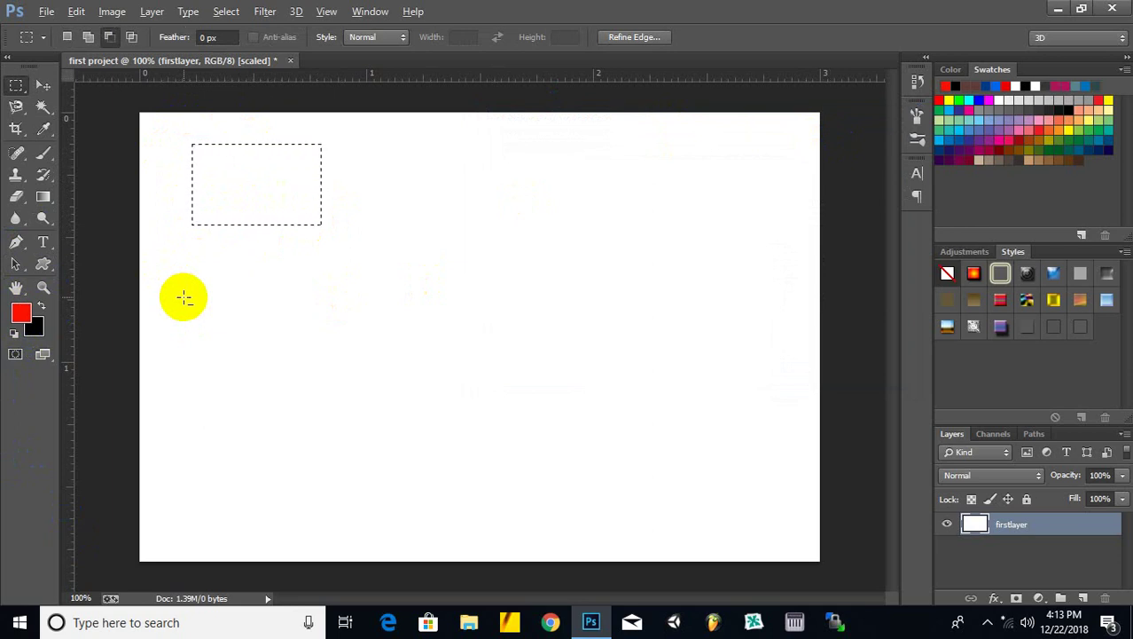
pyautogui.hotkey('alt', 'BackSpace')
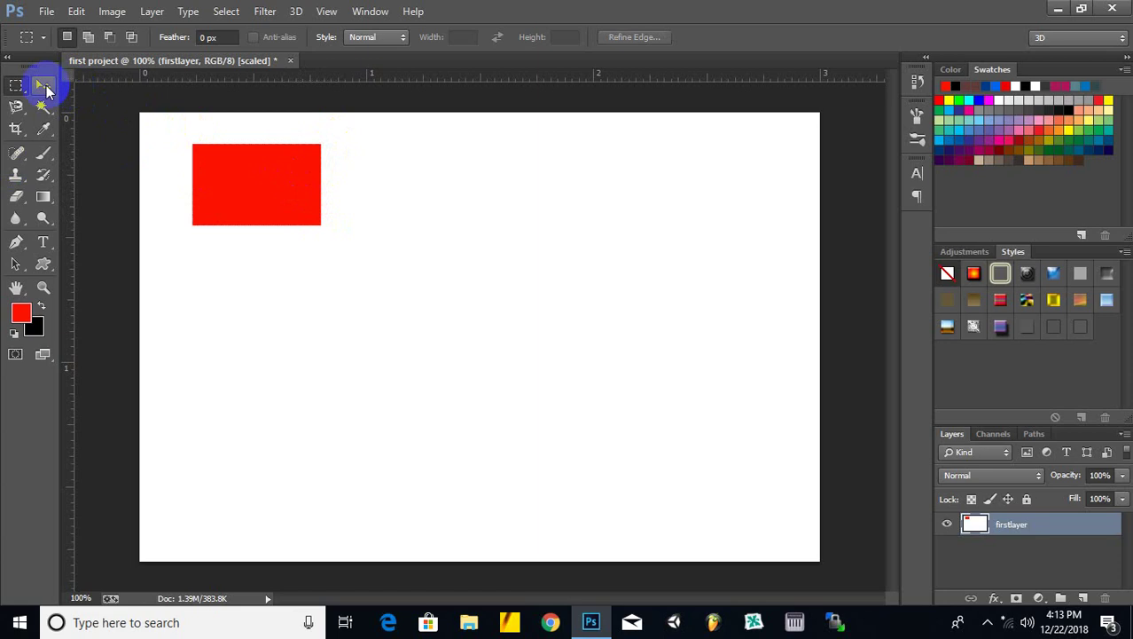
# Shift the firstlayer contents, red rectangle included, slightly right and down with the Move tool.
pyautogui.click(45, 86)
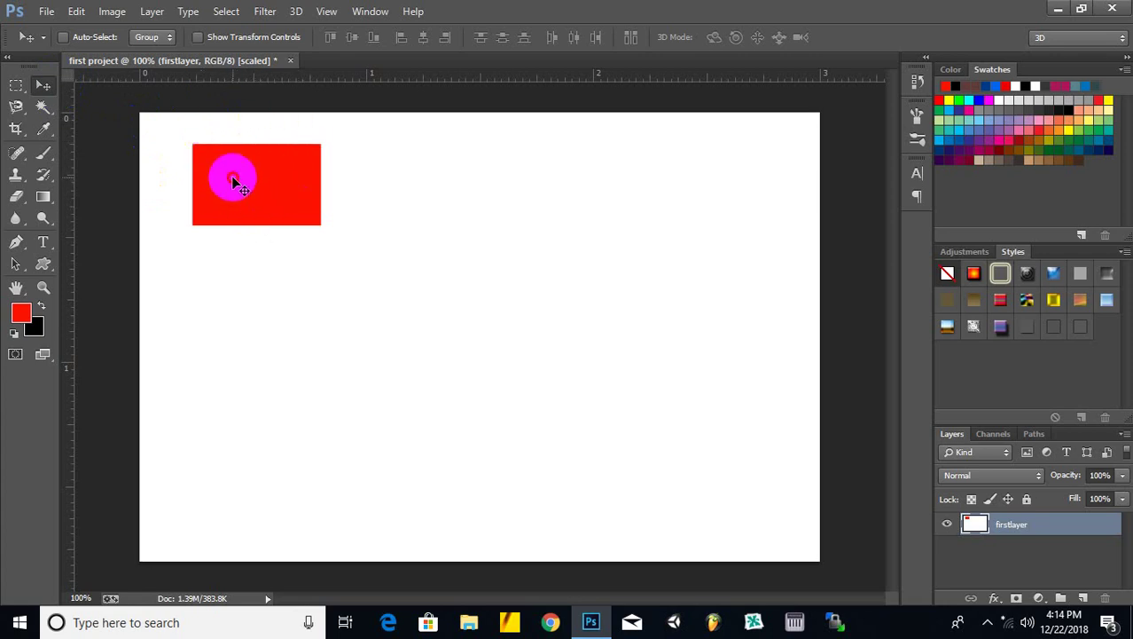
pyautogui.moveTo(235, 176)
pyautogui.mouseDown()
pyautogui.moveTo(348, 182)
pyautogui.moveTo(490, 427)
pyautogui.moveTo(469, 373)
pyautogui.mouseUp()
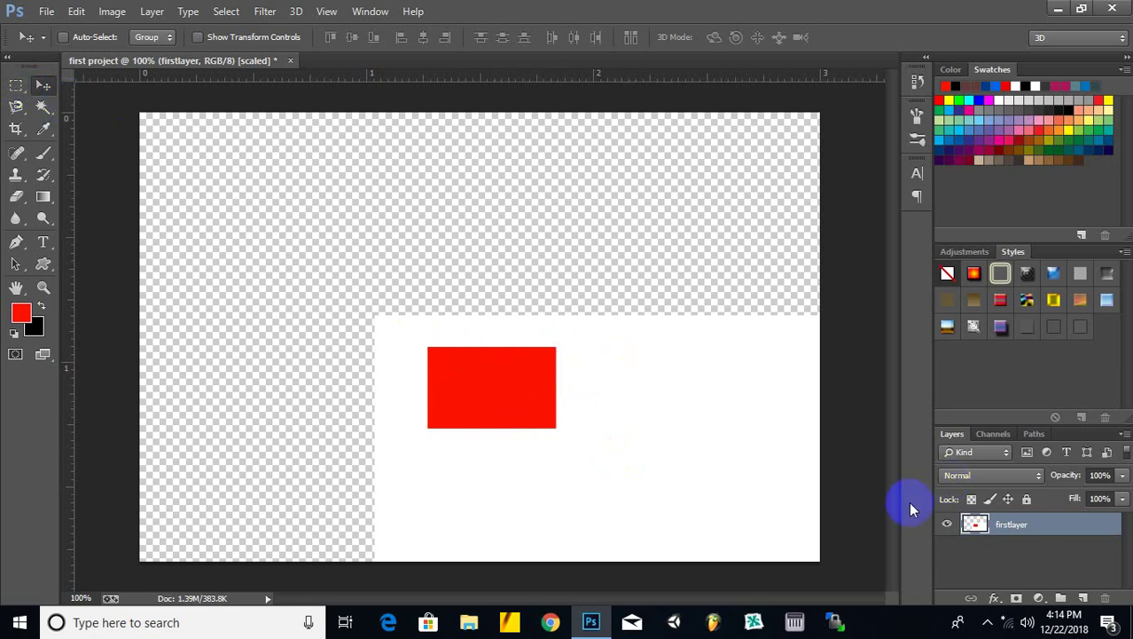
pyautogui.moveTo(615, 489)
pyautogui.mouseDown()
pyautogui.moveTo(391, 267)
pyautogui.moveTo(526, 336)
pyautogui.moveTo(347, 306)
pyautogui.moveTo(476, 284)
pyautogui.moveTo(392, 279)
pyautogui.moveTo(445, 356)
pyautogui.moveTo(354, 267)
pyautogui.mouseUp()
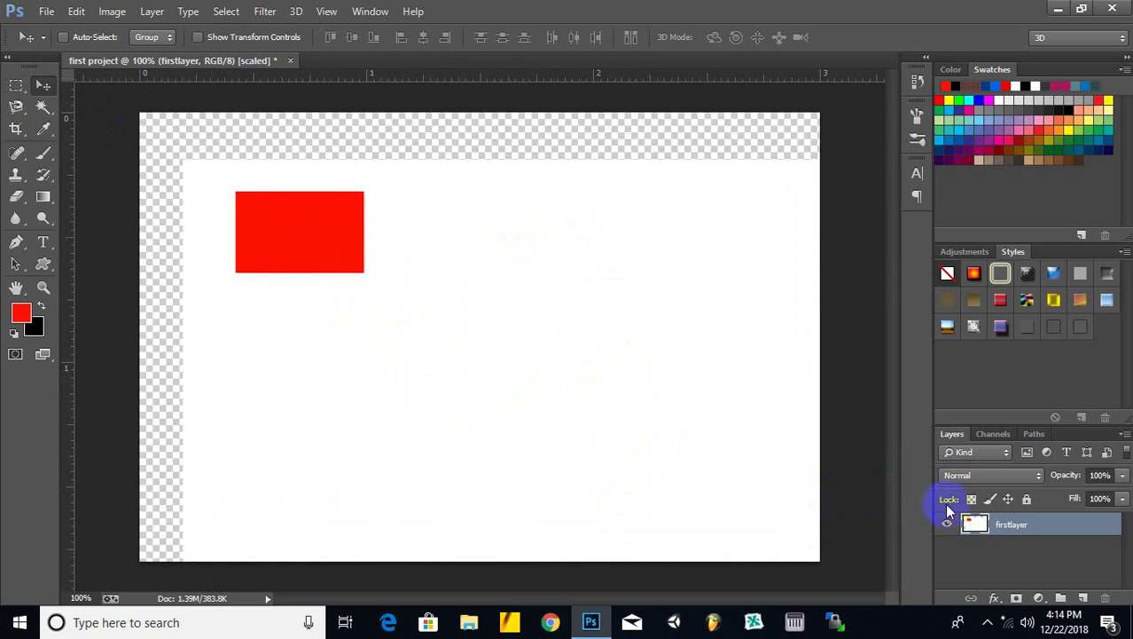
pyautogui.moveTo(519, 397); pyautogui.dragTo(436, 323)
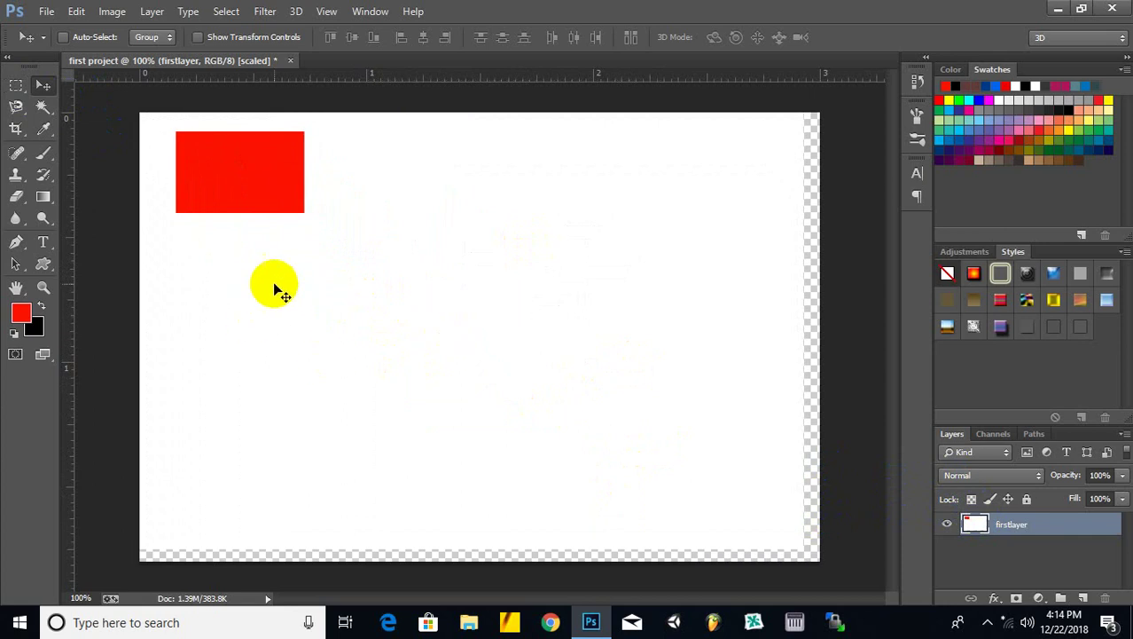
pyautogui.moveTo(321, 305); pyautogui.dragTo(343, 318)
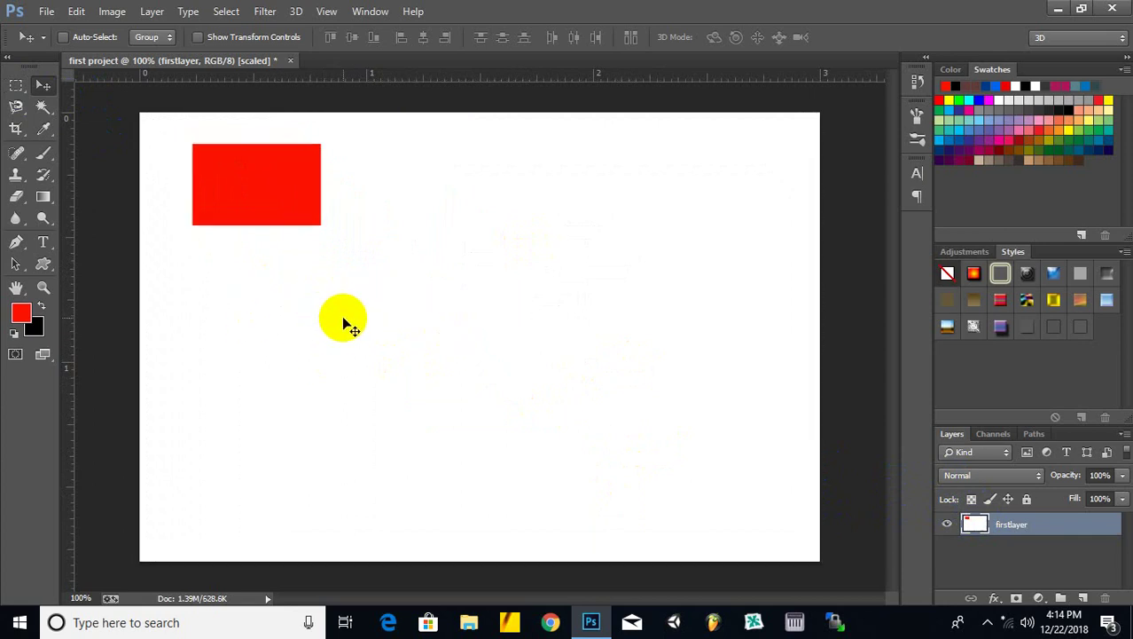
pyautogui.moveTo(197, 175); pyautogui.dragTo(302, 169)
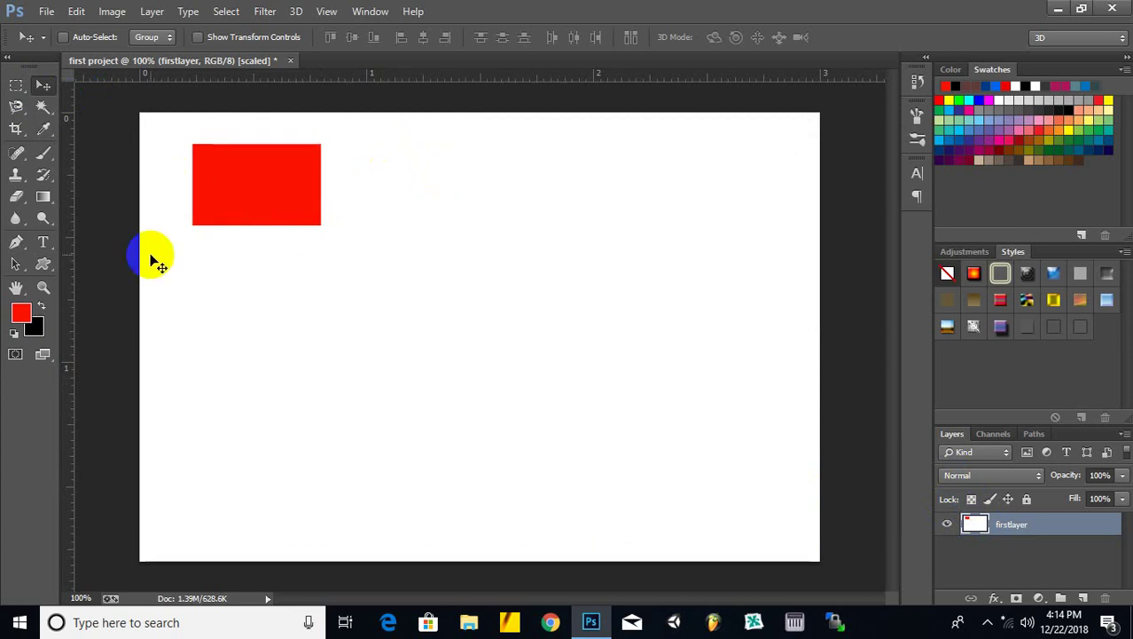
pyautogui.click(18, 89)
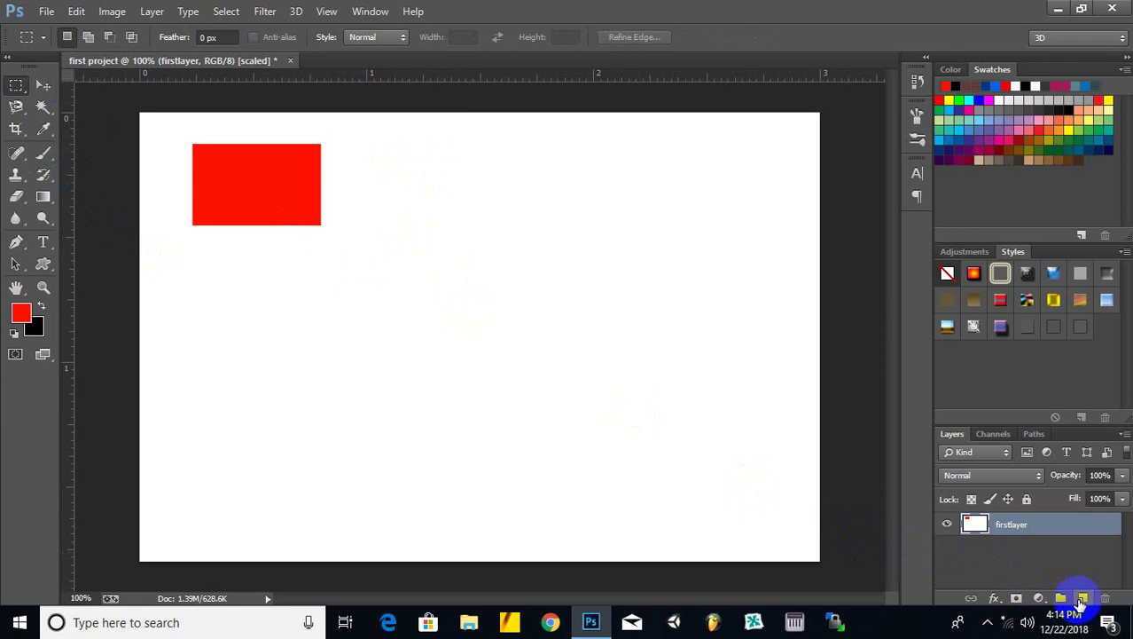
# On a new layer, draw a circular elliptical selection and fill it with red, then deselect.
pyautogui.click(1083, 598)
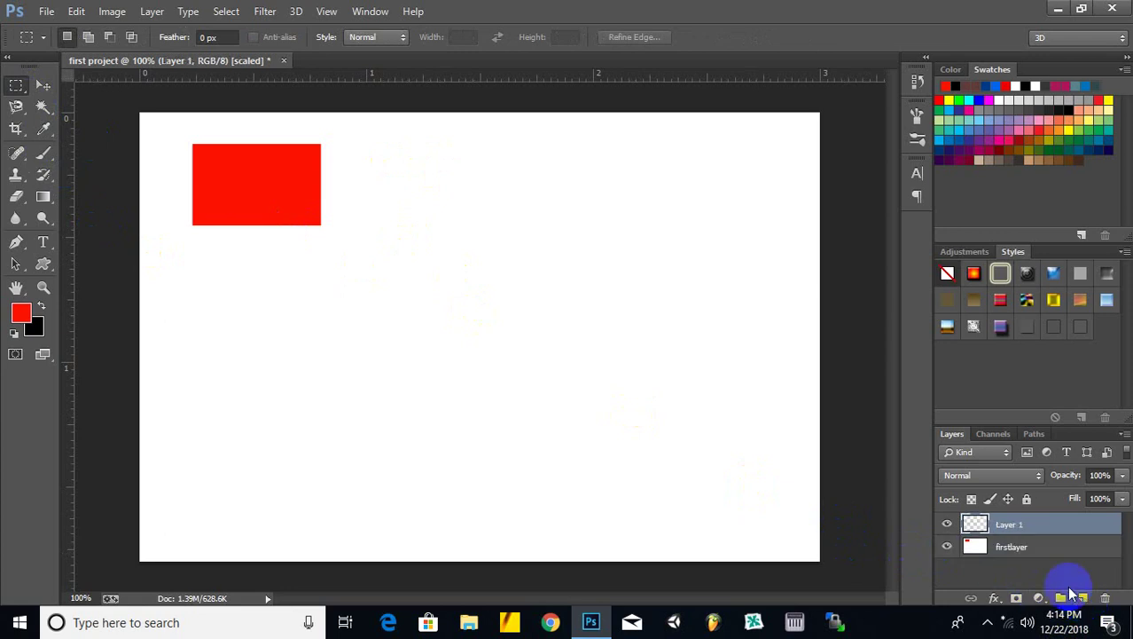
pyautogui.rightClick(16, 85)
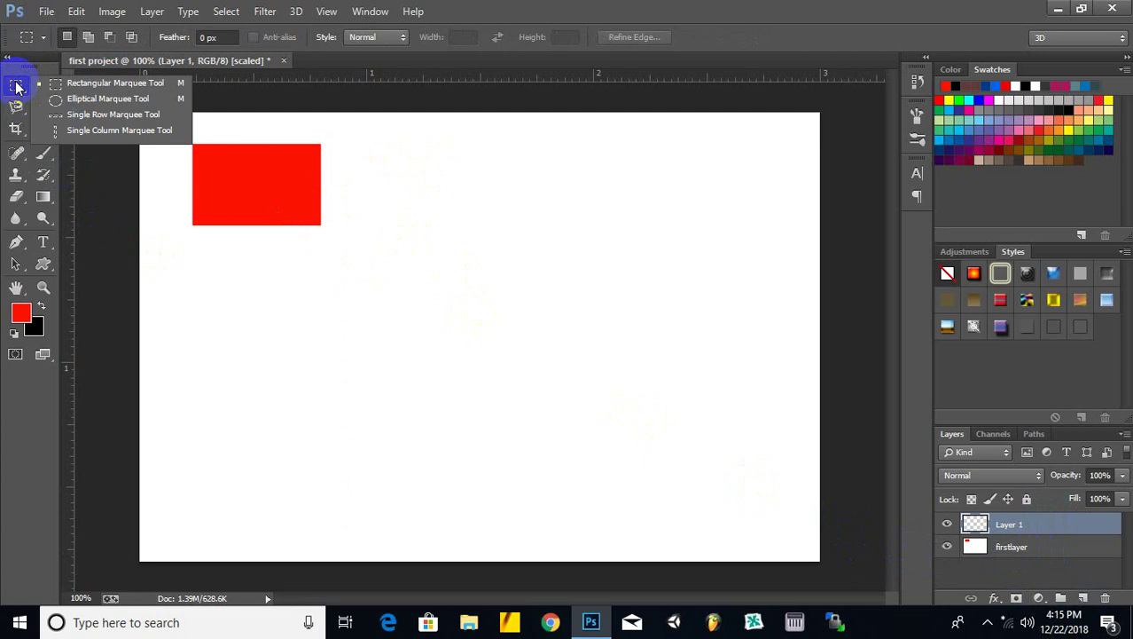
pyautogui.click(73, 100)
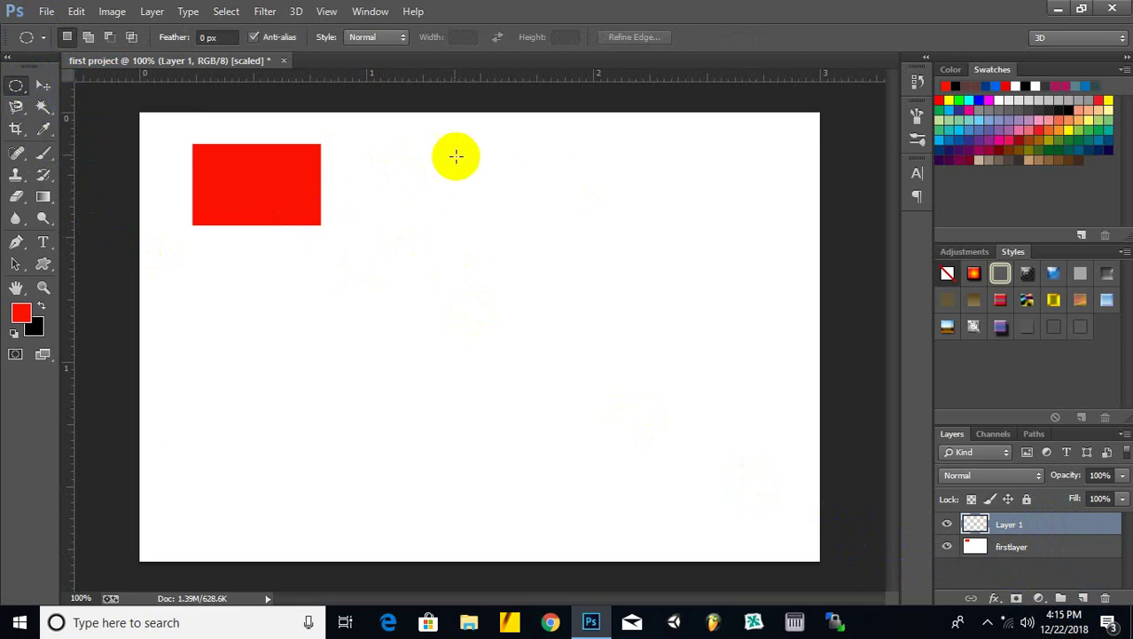
pyautogui.moveTo(433, 141); pyautogui.dragTo(530, 234)
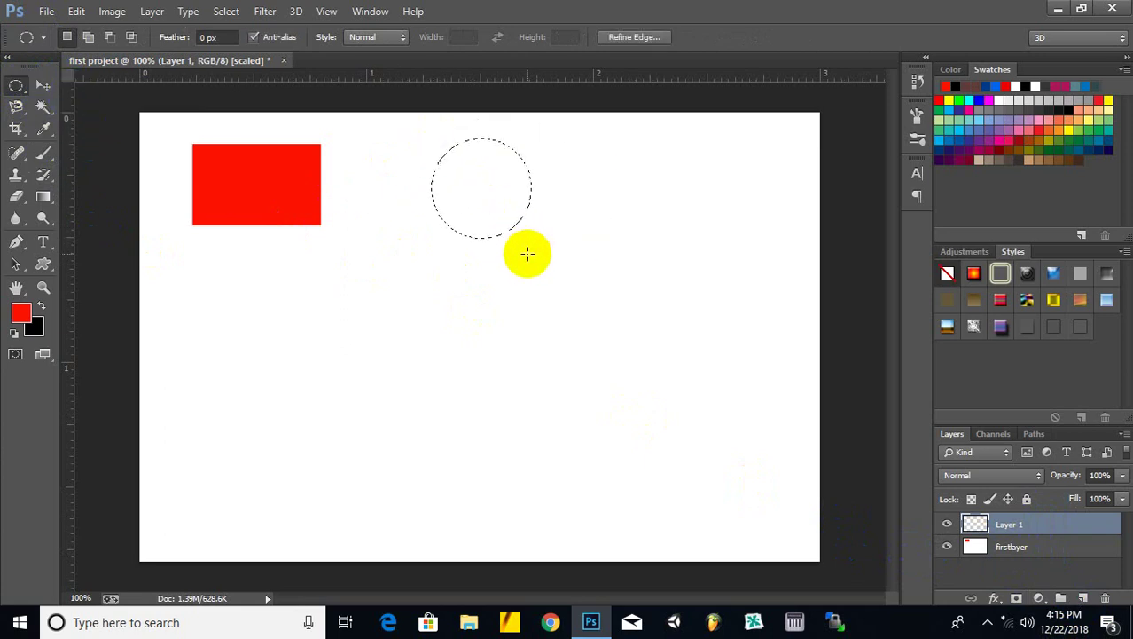
pyautogui.hotkey('alt', 'BackSpace')
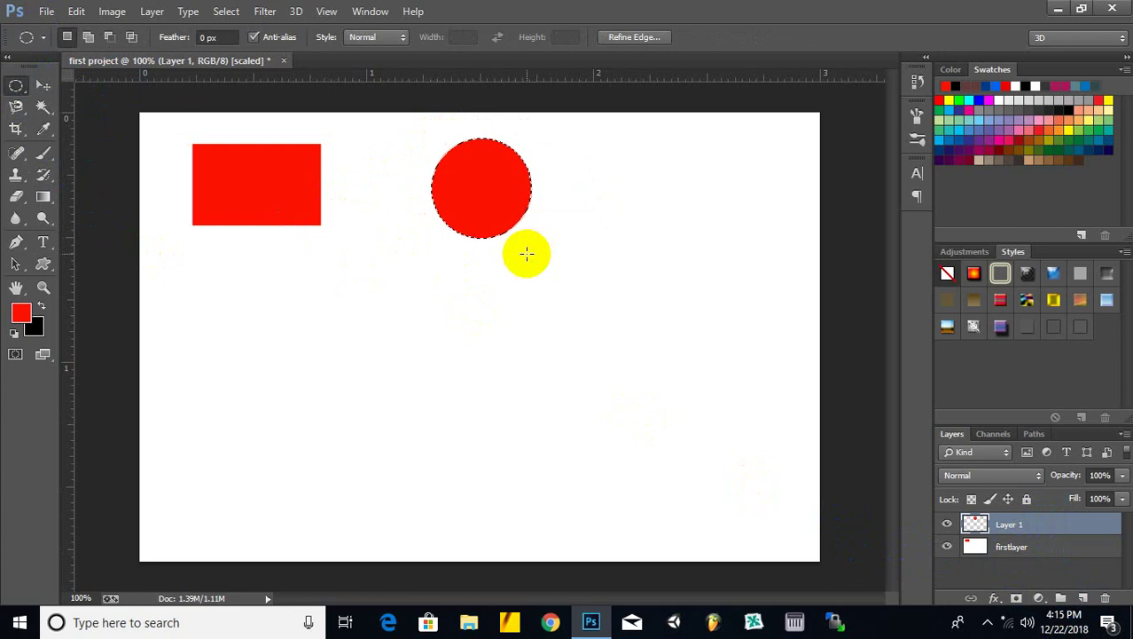
pyautogui.hotkey('ctrl', 'd')
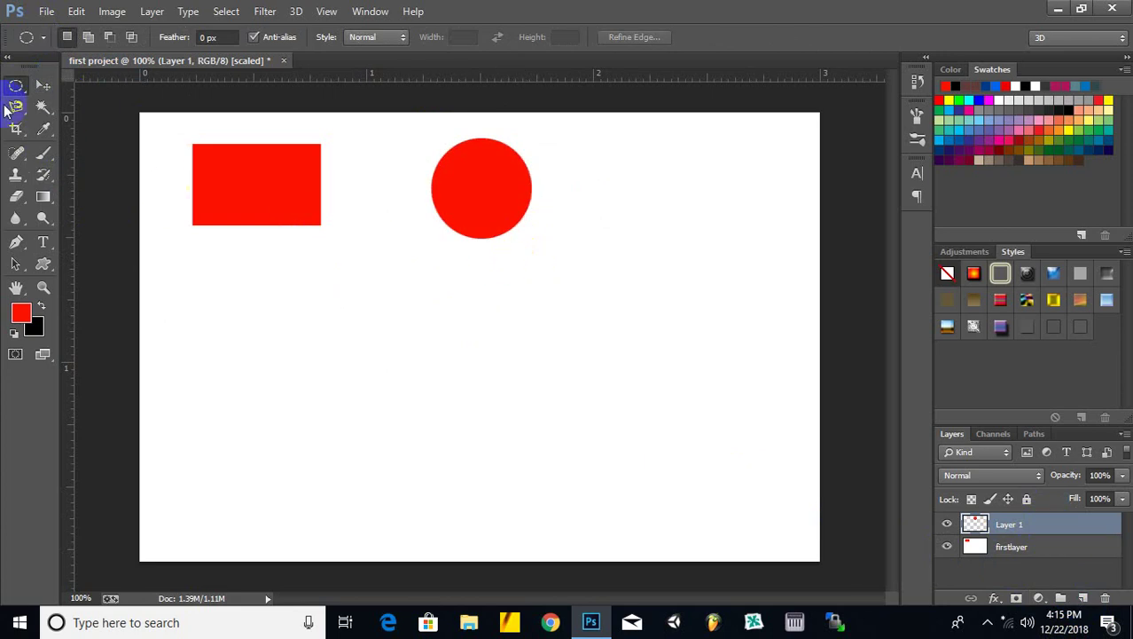
# Move the red circle down-left so it sits below the red rectangle.
pyautogui.click(44, 85)
pyautogui.moveTo(501, 202)
pyautogui.mouseDown()
pyautogui.moveTo(515, 465)
pyautogui.moveTo(479, 232)
pyautogui.mouseUp()
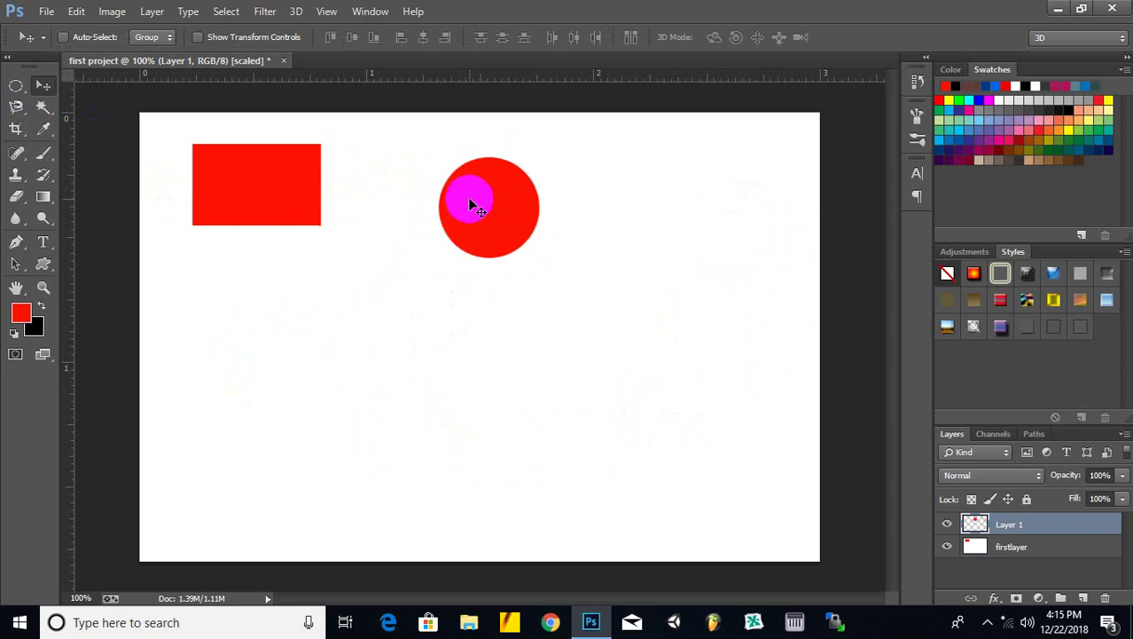
pyautogui.moveTo(471, 214)
pyautogui.mouseDown()
pyautogui.moveTo(240, 350)
pyautogui.moveTo(242, 308)
pyautogui.mouseUp()
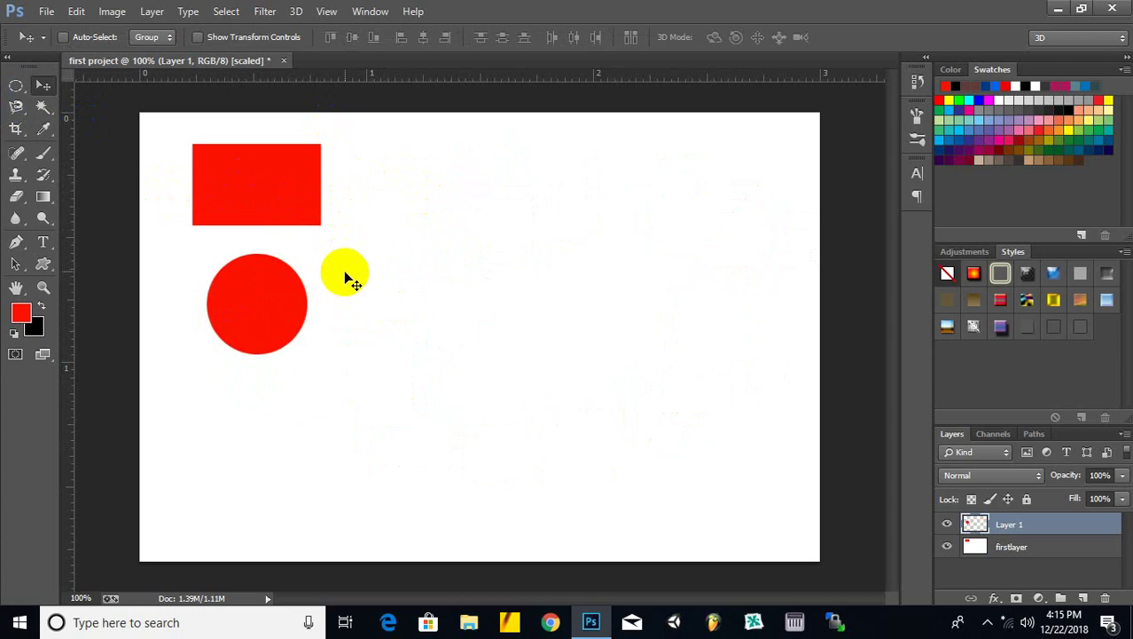
pyautogui.click(45, 149)
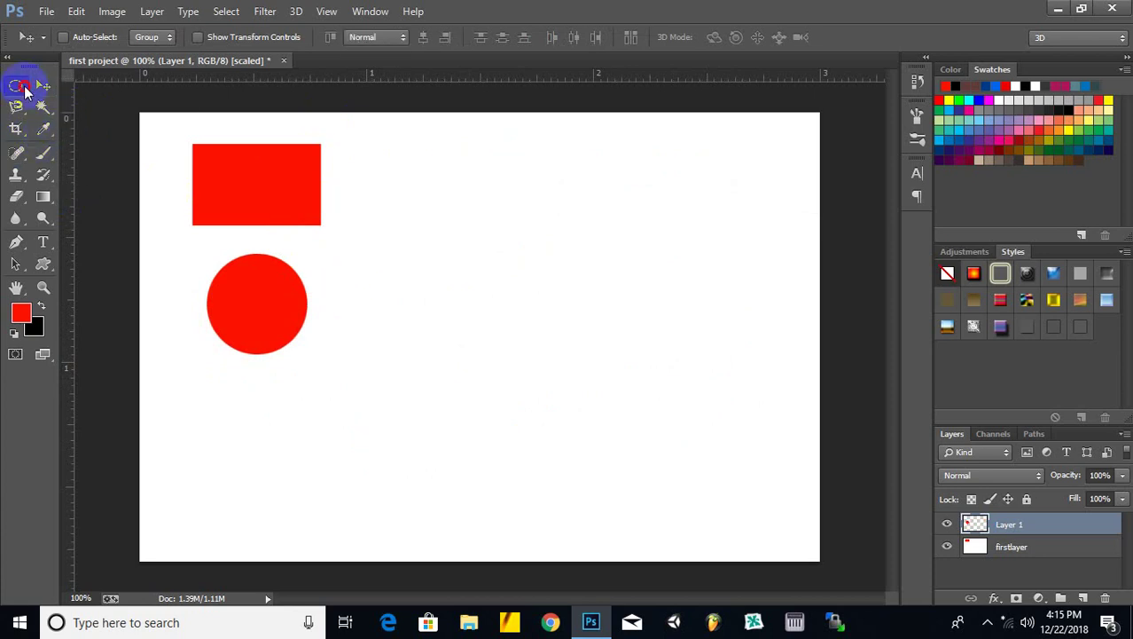
# Draw a 325 × 187 px red rectangle shape layer on the right of the canvas.
pyautogui.moveTo(25, 89); pyautogui.dragTo(87, 142)
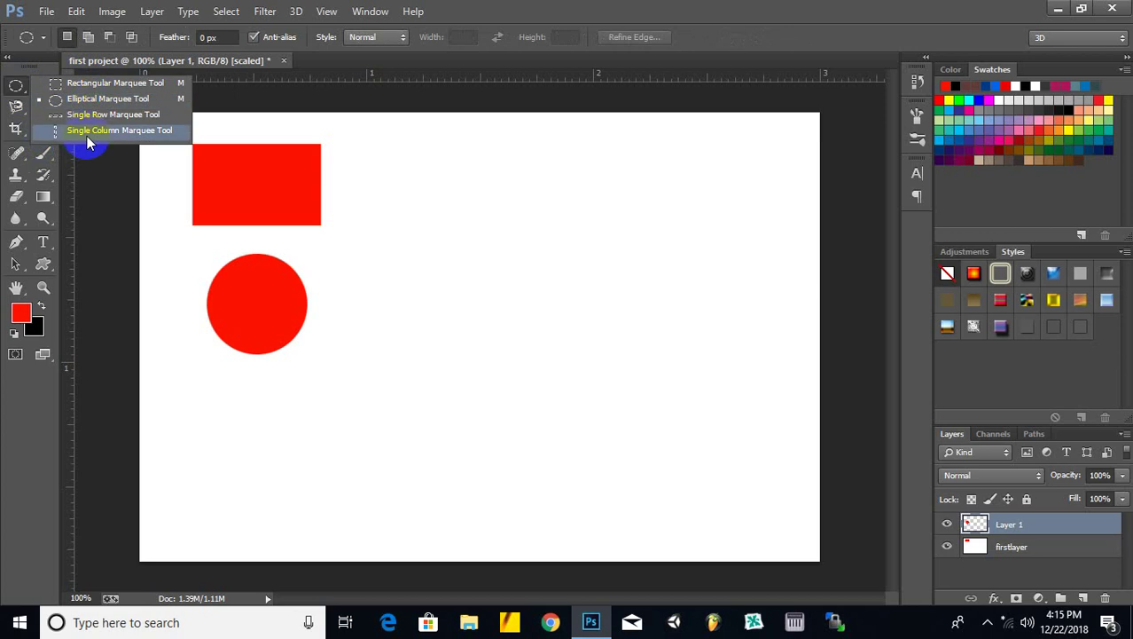
pyautogui.click(19, 87)
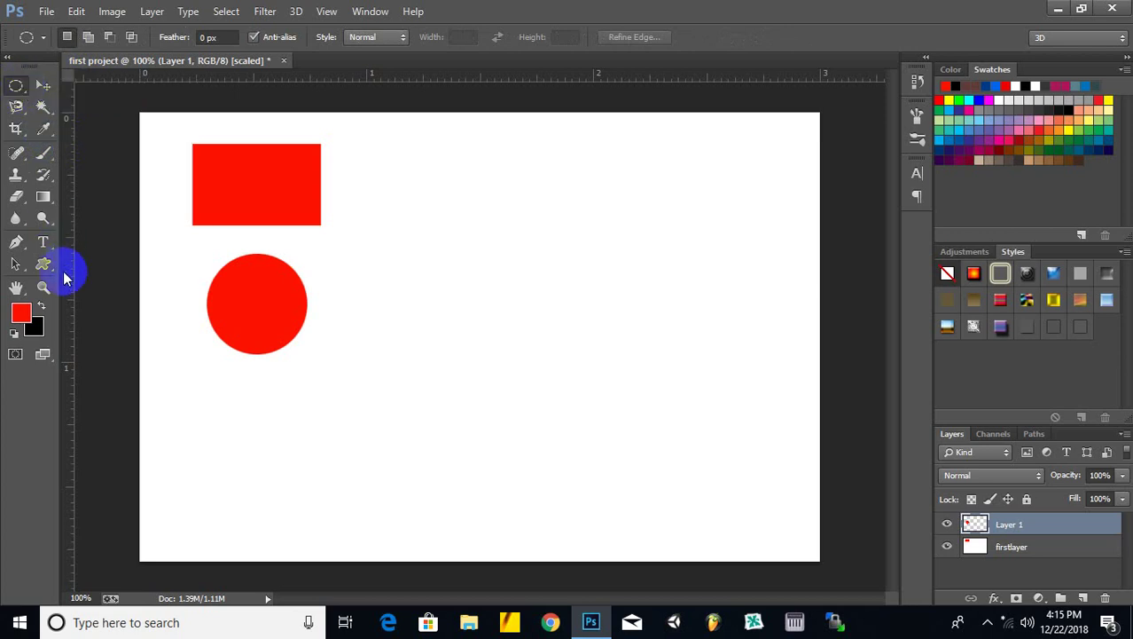
pyautogui.click(43, 268)
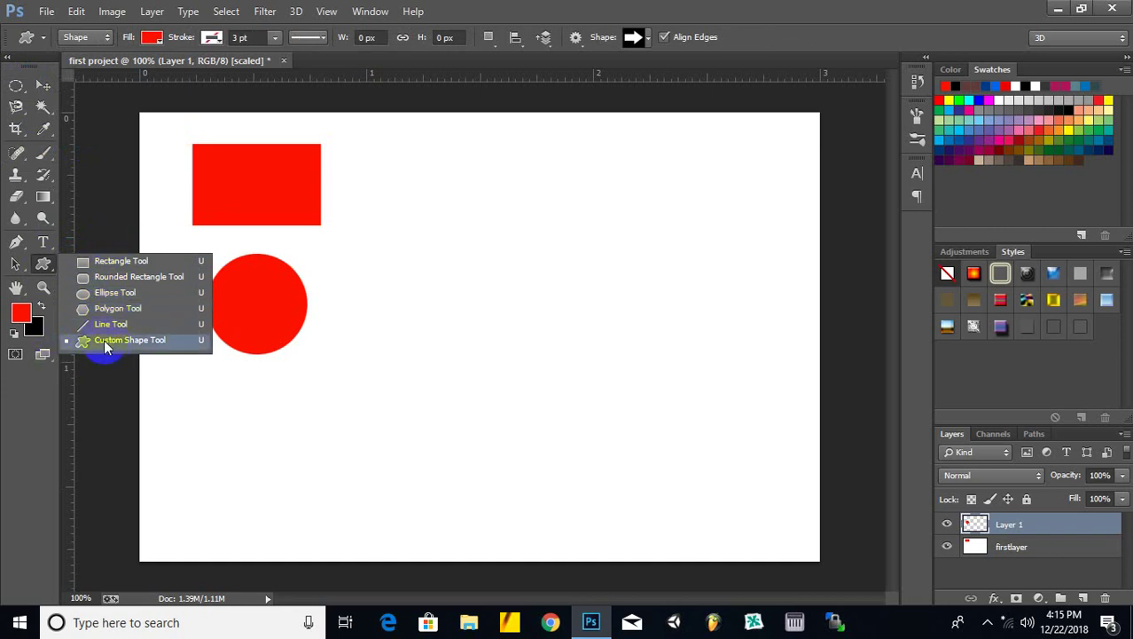
pyautogui.click(104, 262)
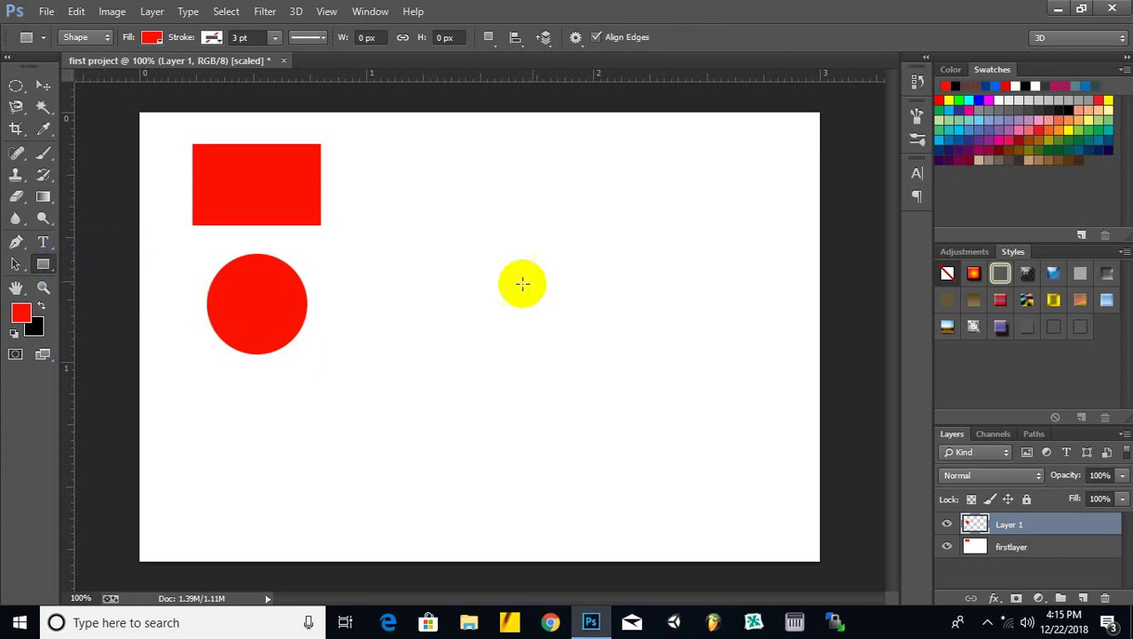
pyautogui.moveTo(710, 199); pyautogui.dragTo(463, 354)
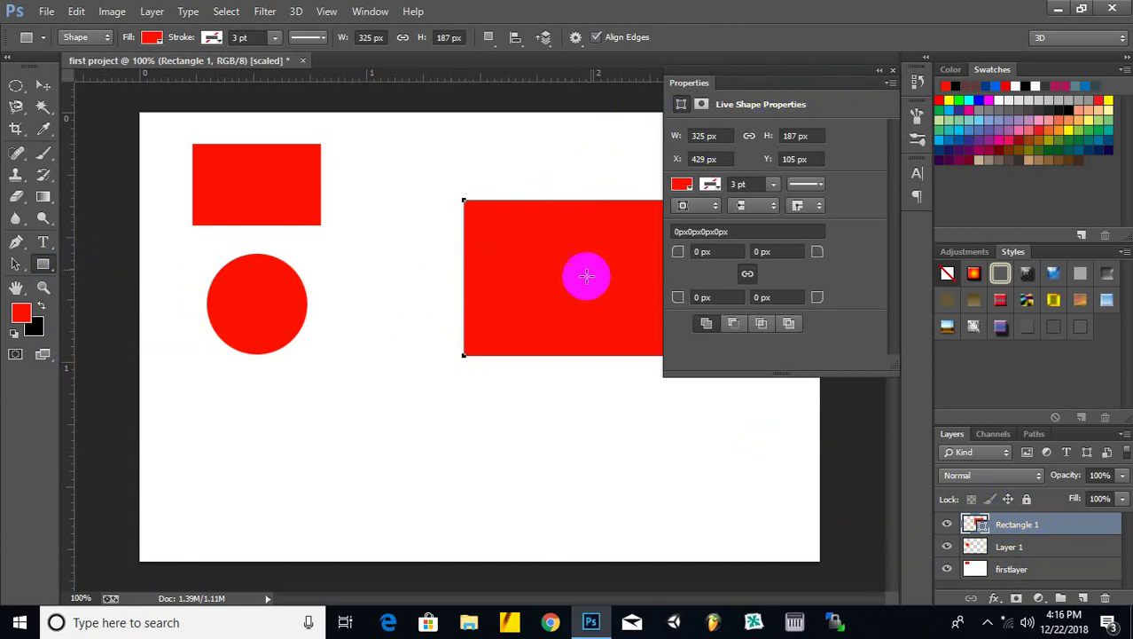
# Move the Properties panel off the rectangle and set the linked corner radius to 10 px.
pyautogui.click(715, 159)
pyautogui.click(761, 98)
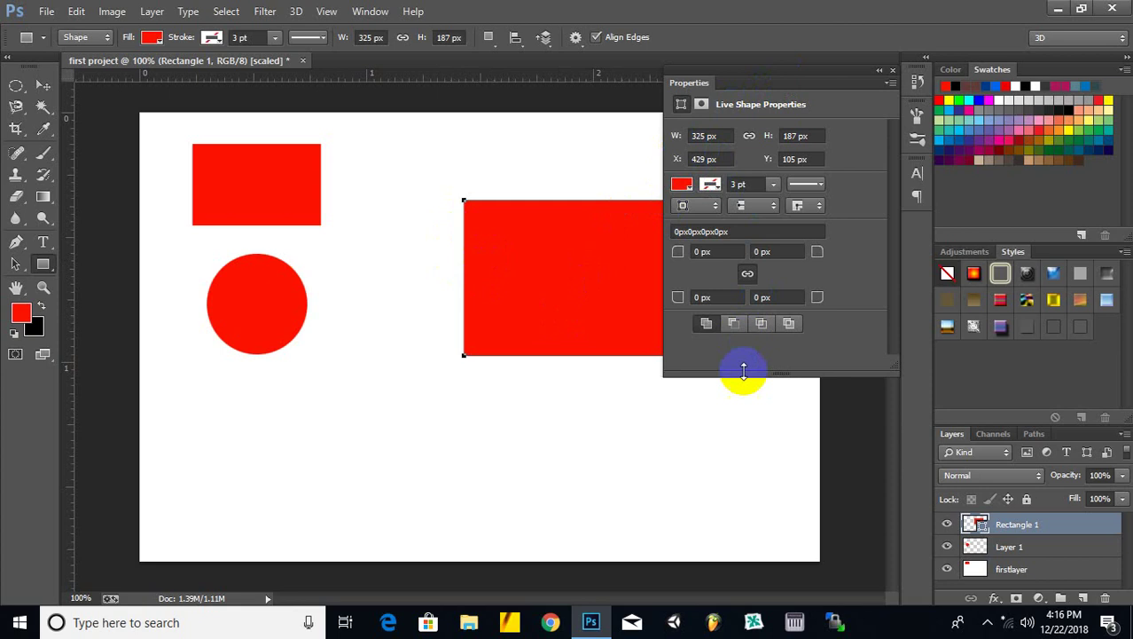
pyautogui.moveTo(726, 324); pyautogui.dragTo(739, 274)
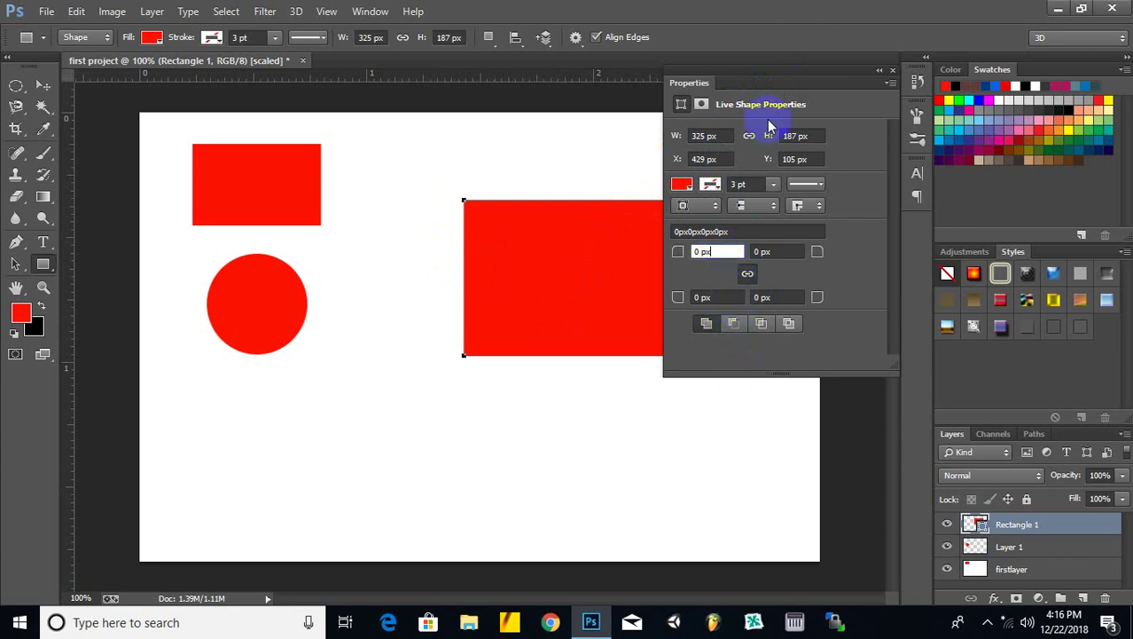
pyautogui.click(788, 88)
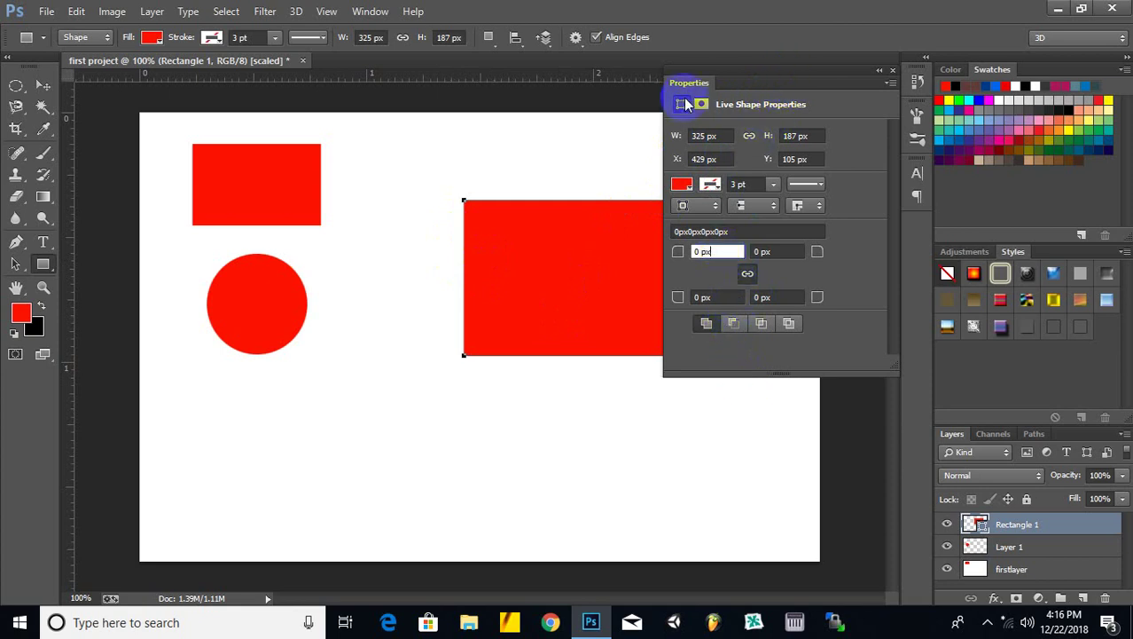
pyautogui.moveTo(748, 79)
pyautogui.mouseDown()
pyautogui.moveTo(746, 131)
pyautogui.moveTo(523, 198)
pyautogui.moveTo(152, 122)
pyautogui.moveTo(564, 331)
pyautogui.moveTo(898, 260)
pyautogui.moveTo(928, 215)
pyautogui.moveTo(620, 165)
pyautogui.moveTo(924, 204)
pyautogui.moveTo(860, 106)
pyautogui.moveTo(843, 106)
pyautogui.mouseUp()
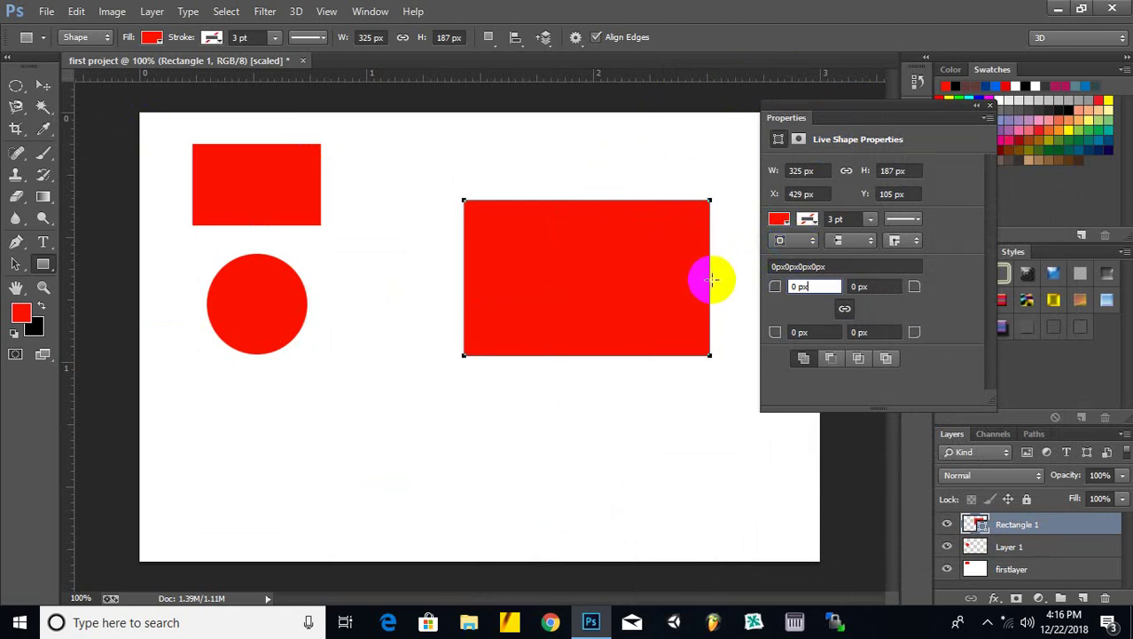
pyautogui.click(795, 287)
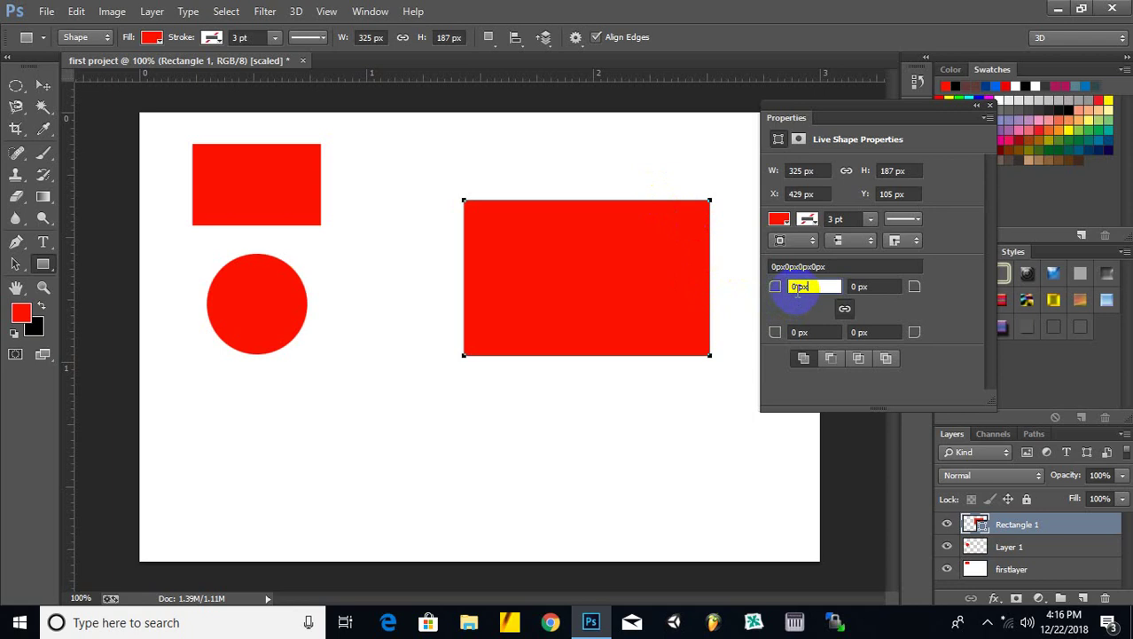
pyautogui.moveTo(797, 291); pyautogui.dragTo(779, 290)
pyautogui.write('10')
pyautogui.press('Return')
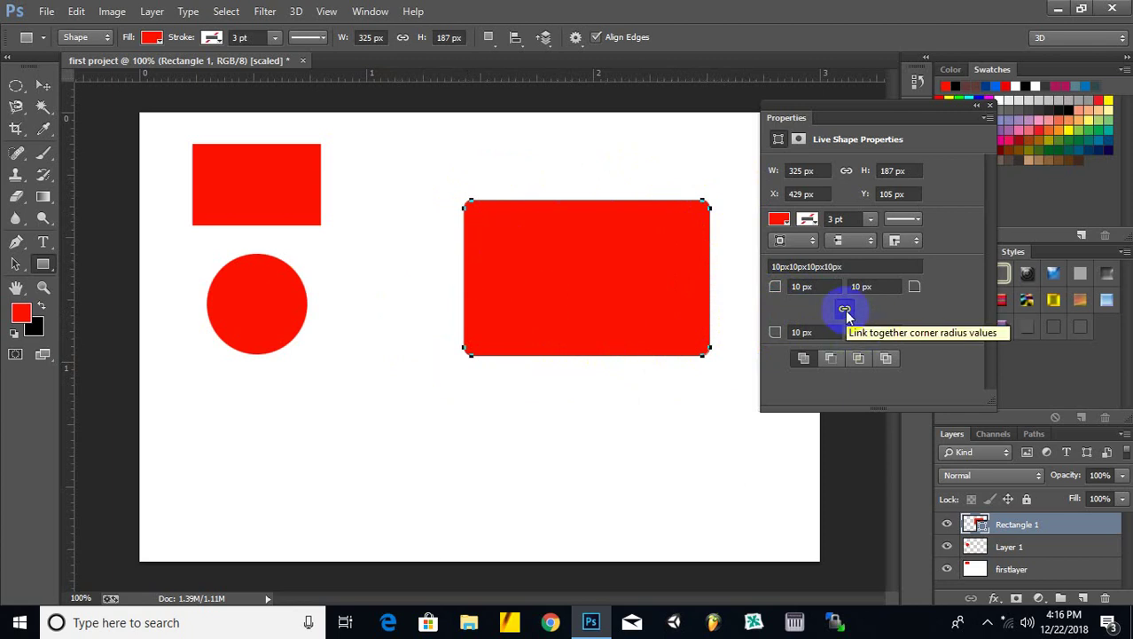
# Unlink the corners and set the bottom-right corner radius to 50 px.
pyautogui.click(845, 309)
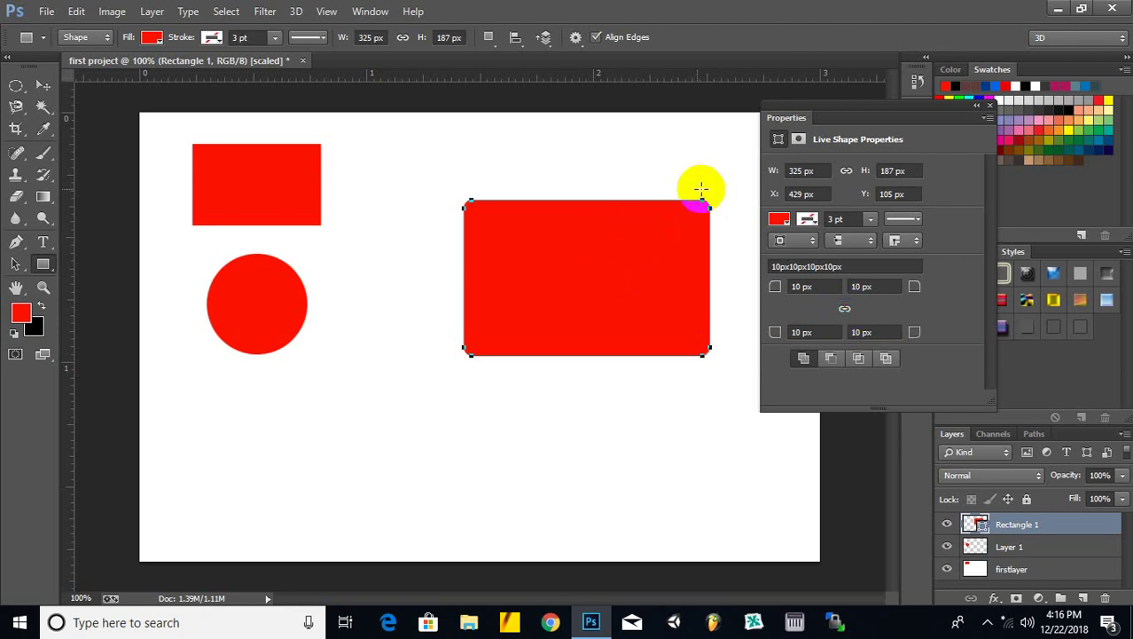
pyautogui.click(861, 332)
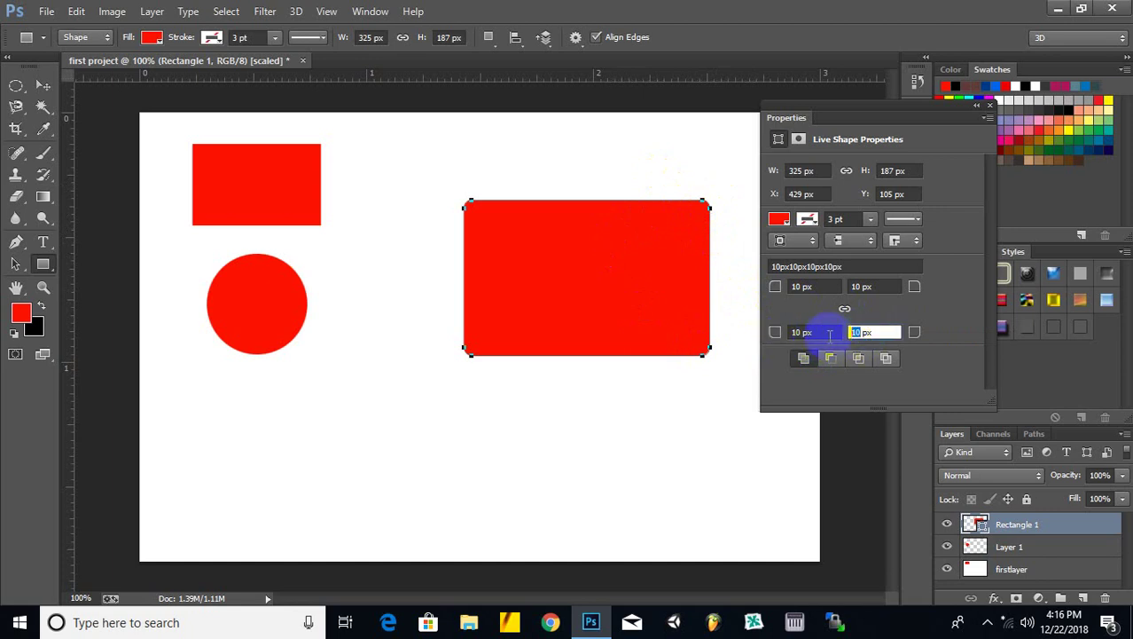
pyautogui.write('50')
pyautogui.press('Return')
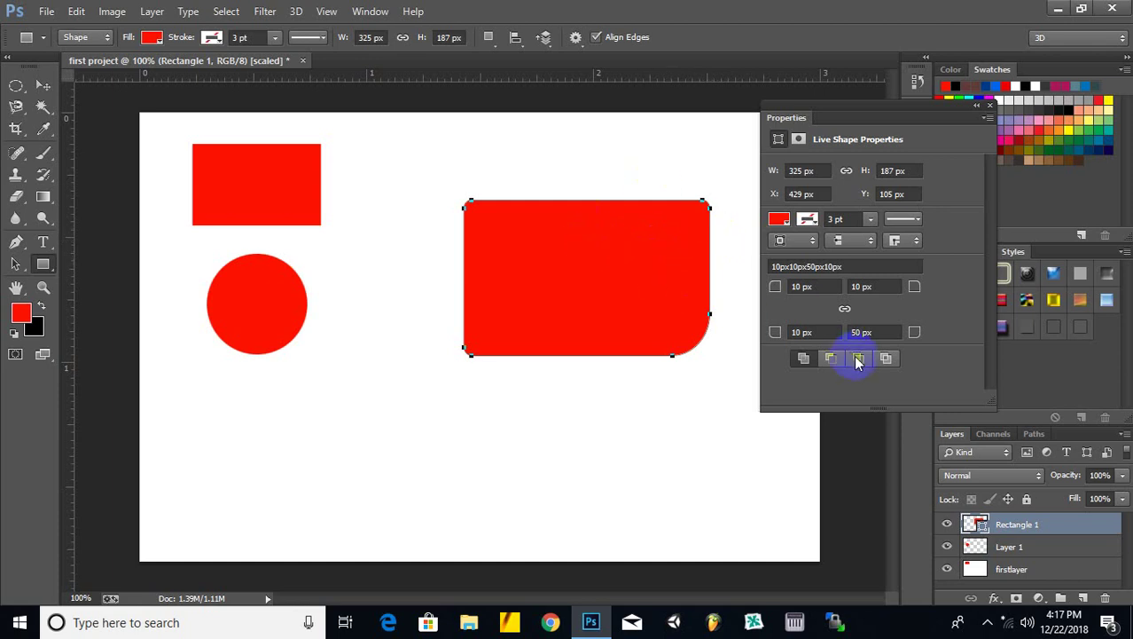
# Look through the stroke alignment and stroke style options, then close the shape properties.
pyautogui.click(847, 250)
pyautogui.click(798, 243)
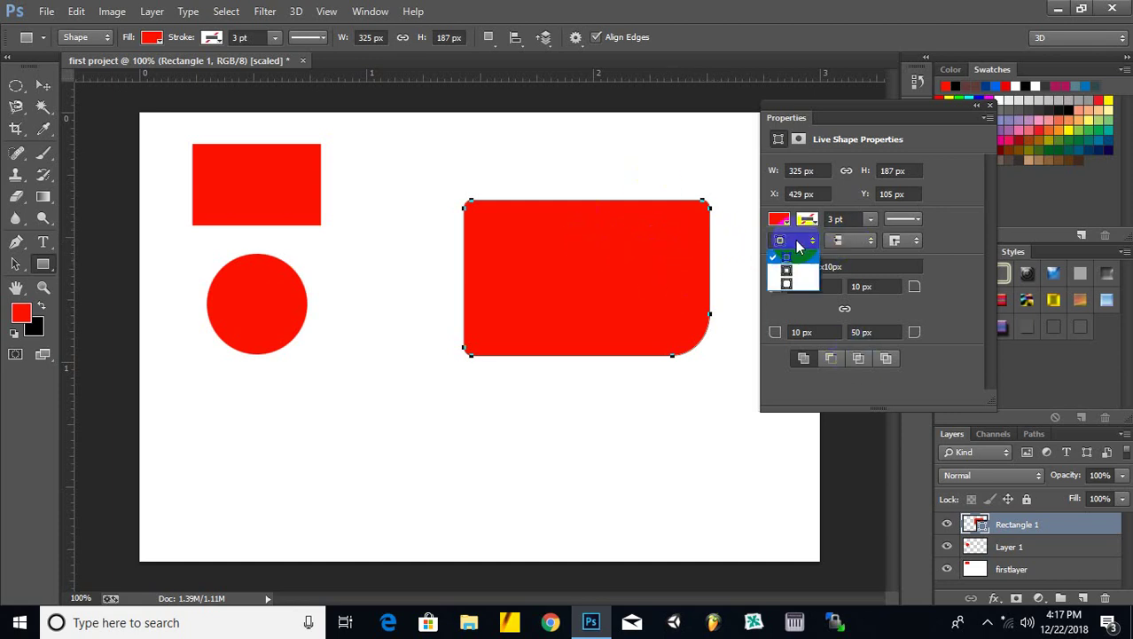
pyautogui.click(796, 240)
pyautogui.click(921, 220)
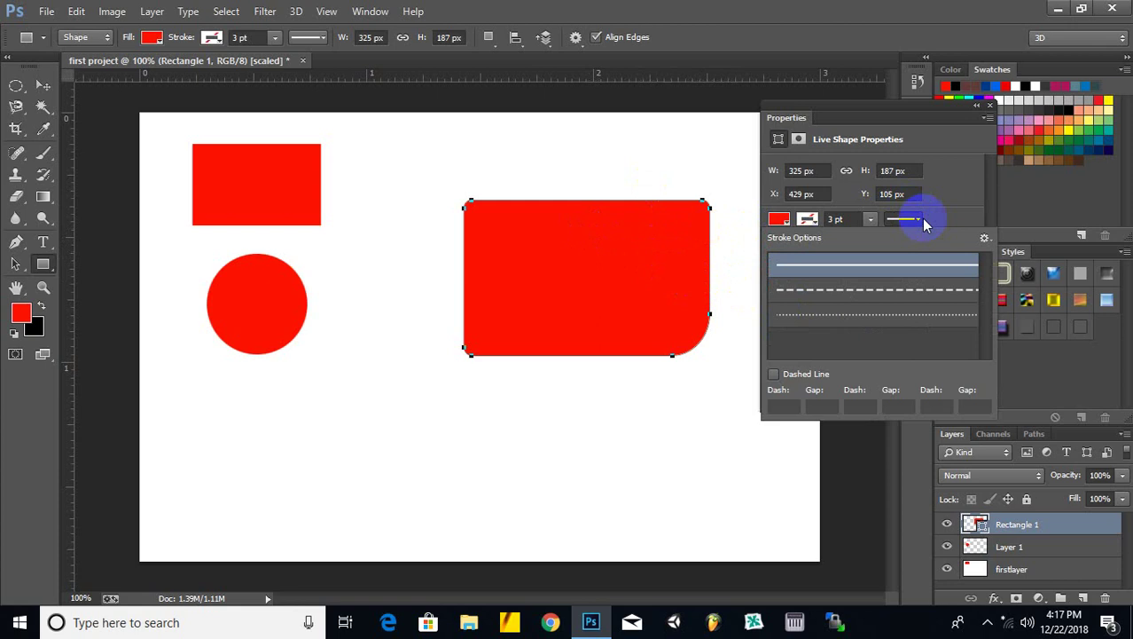
pyautogui.click(942, 140)
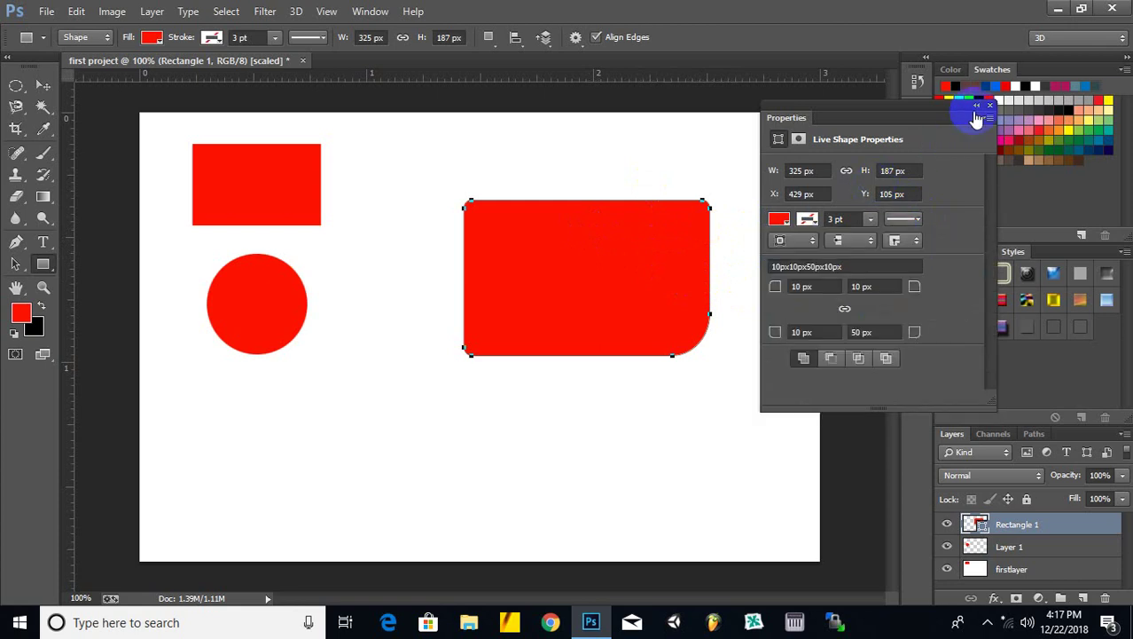
pyautogui.click(987, 108)
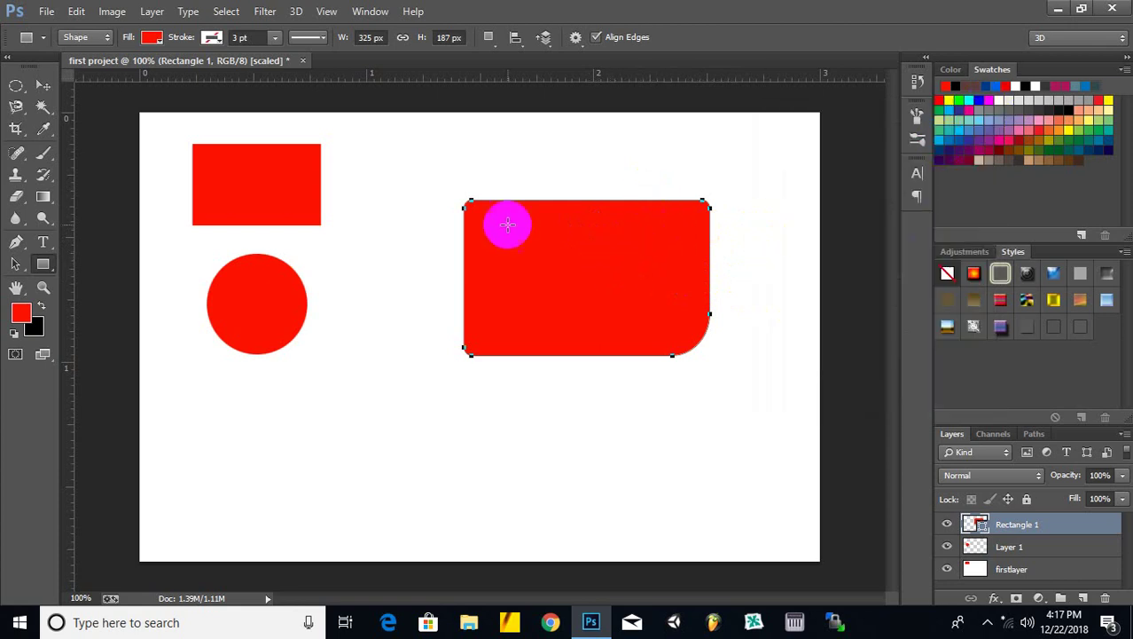
# Move the rounded rectangle to the top right and draw a small rounded square at the lower right.
pyautogui.click(44, 86)
pyautogui.moveTo(599, 298); pyautogui.dragTo(547, 257)
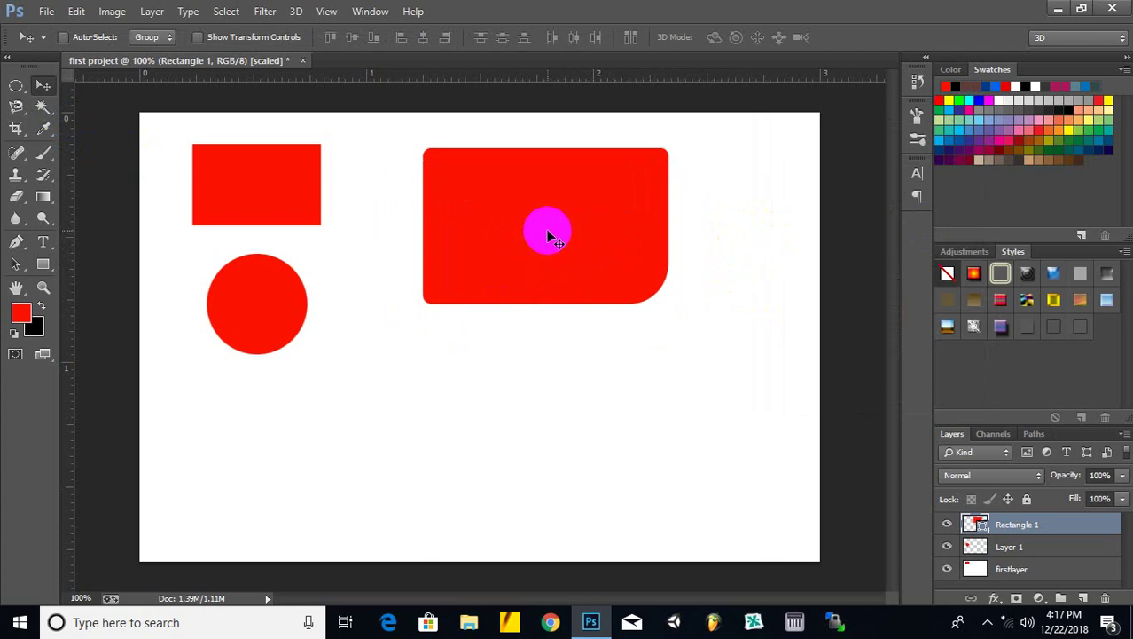
pyautogui.moveTo(547, 237); pyautogui.dragTo(681, 228)
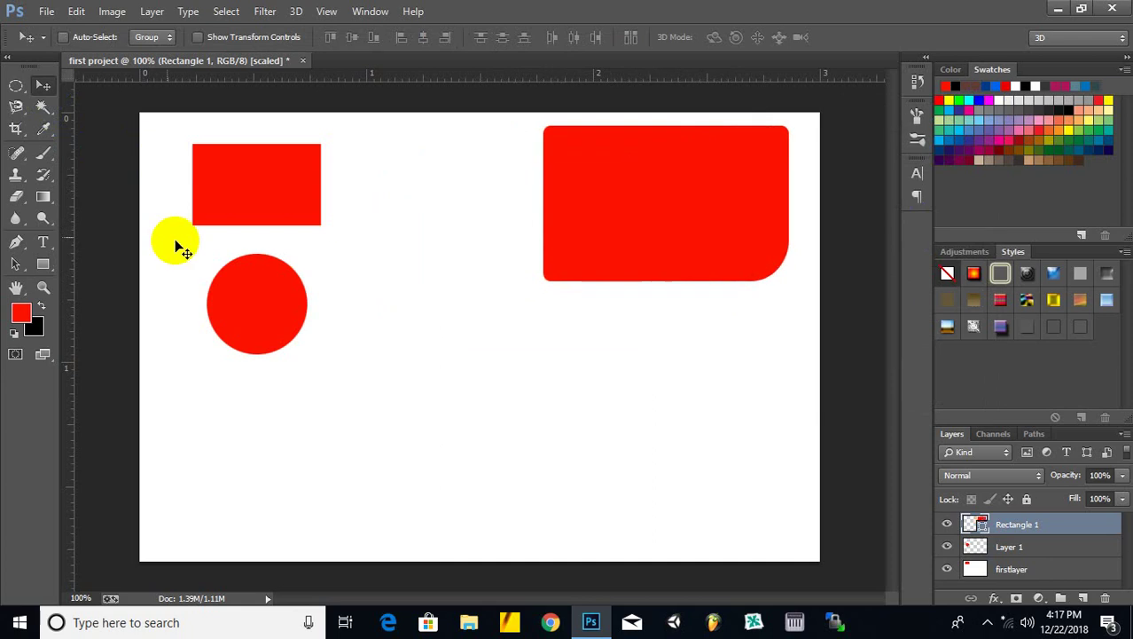
pyautogui.click(43, 263)
pyautogui.rightClick(43, 264)
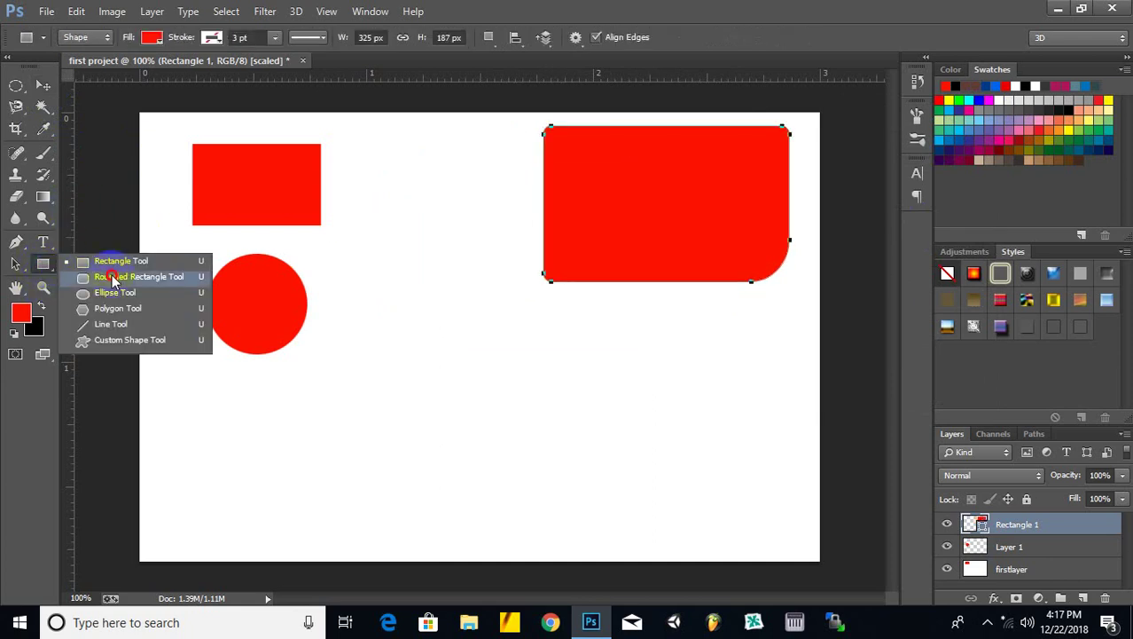
pyautogui.click(111, 275)
pyautogui.moveTo(658, 334); pyautogui.dragTo(758, 422)
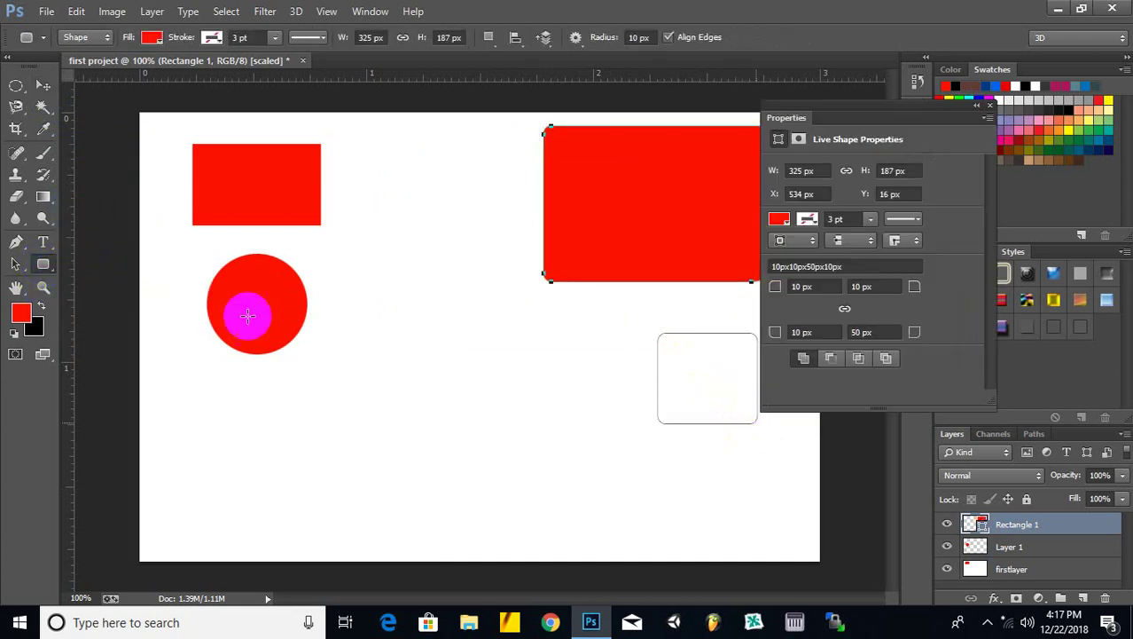
# Draw a red ellipse in the lower middle of the canvas.
pyautogui.rightClick(44, 265)
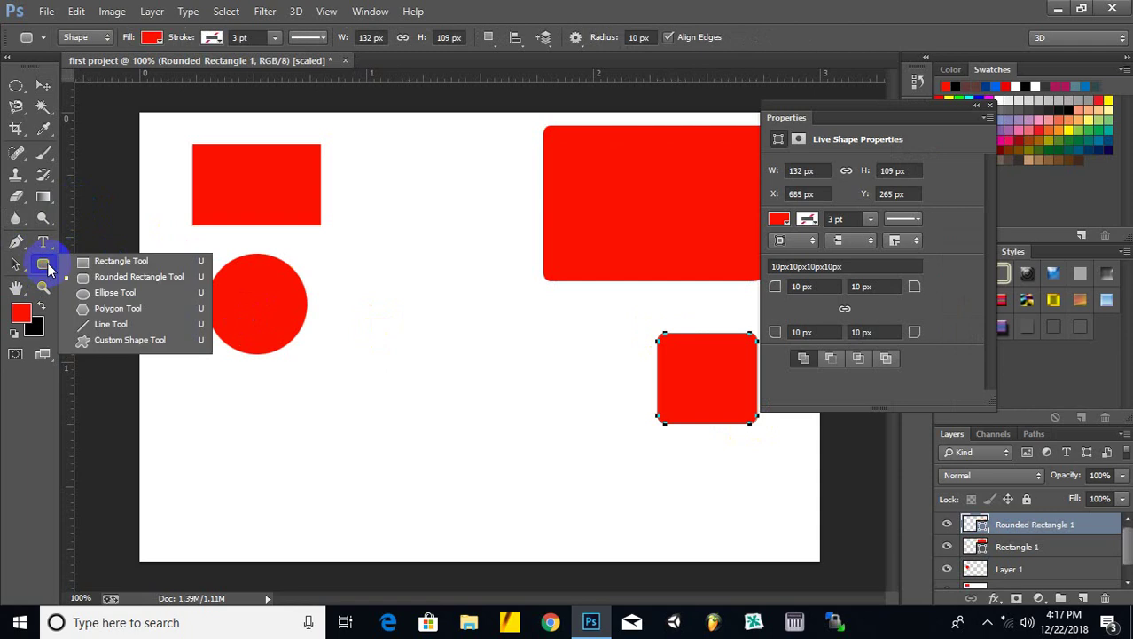
pyautogui.click(111, 295)
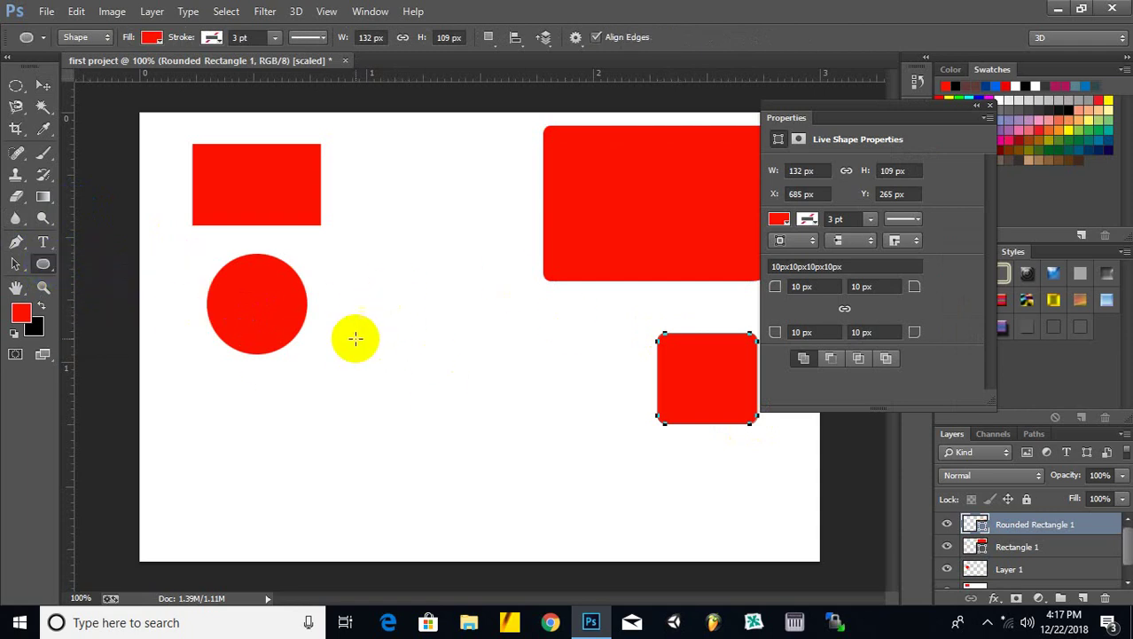
pyautogui.moveTo(582, 338)
pyautogui.mouseDown()
pyautogui.moveTo(472, 413)
pyautogui.moveTo(471, 432)
pyautogui.mouseUp()
pyautogui.rightClick(39, 268)
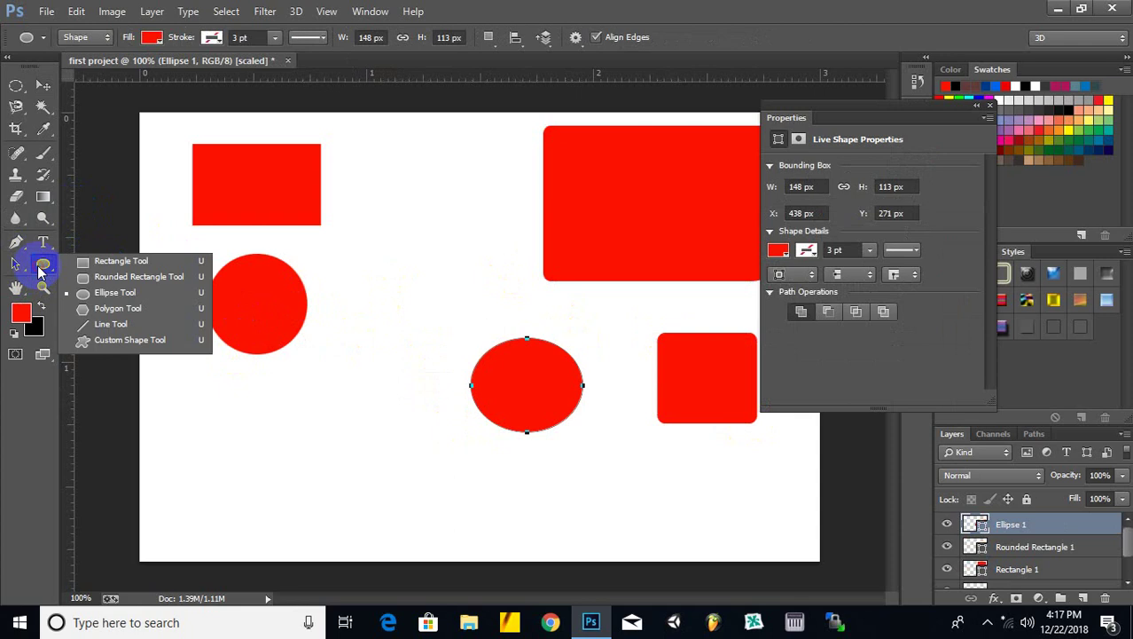
# Draw red polygons: a pentagon by the ellipse, a 6-sided hexagon and a 3-sided triangle at the top.
pyautogui.click(102, 311)
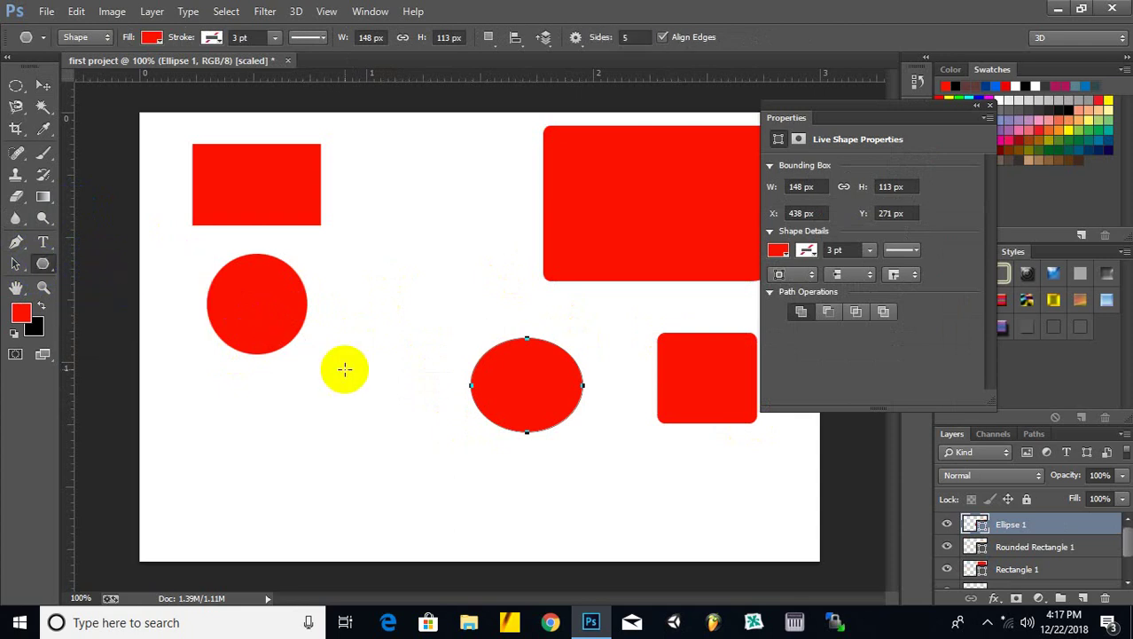
pyautogui.moveTo(410, 339); pyautogui.dragTo(374, 397)
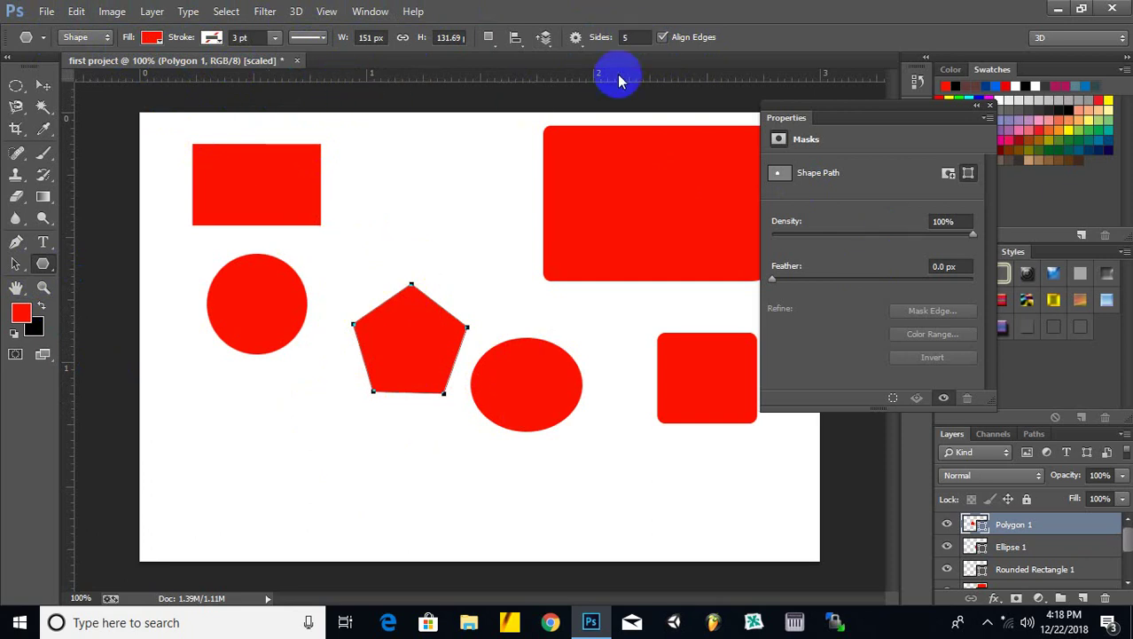
pyautogui.click(632, 37)
pyautogui.write('6')
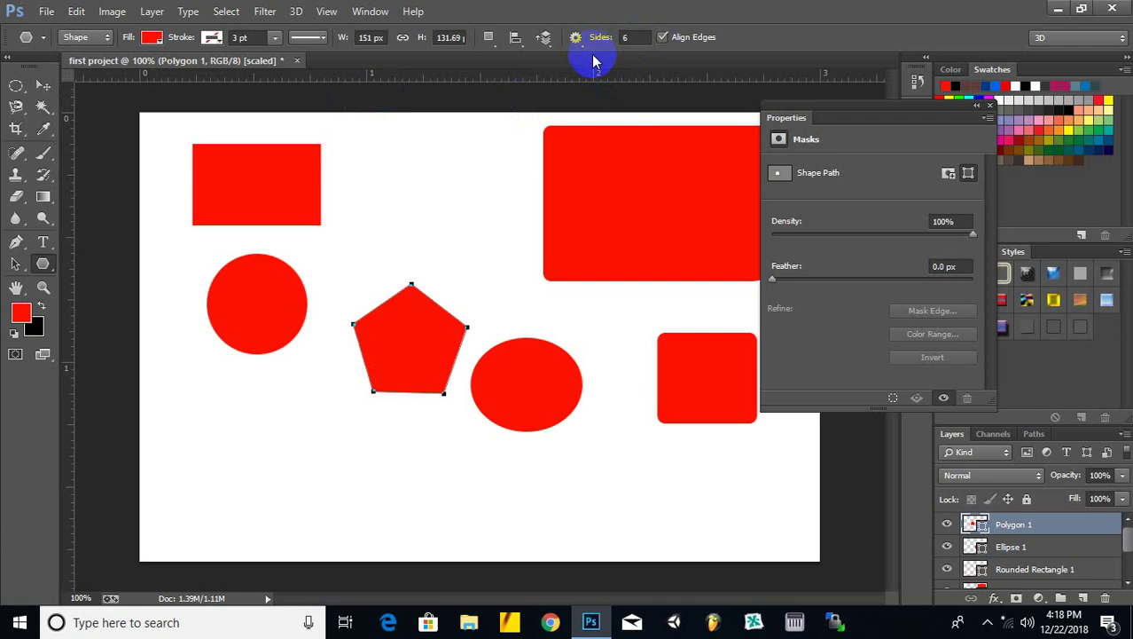
pyautogui.moveTo(376, 185); pyautogui.dragTo(398, 236)
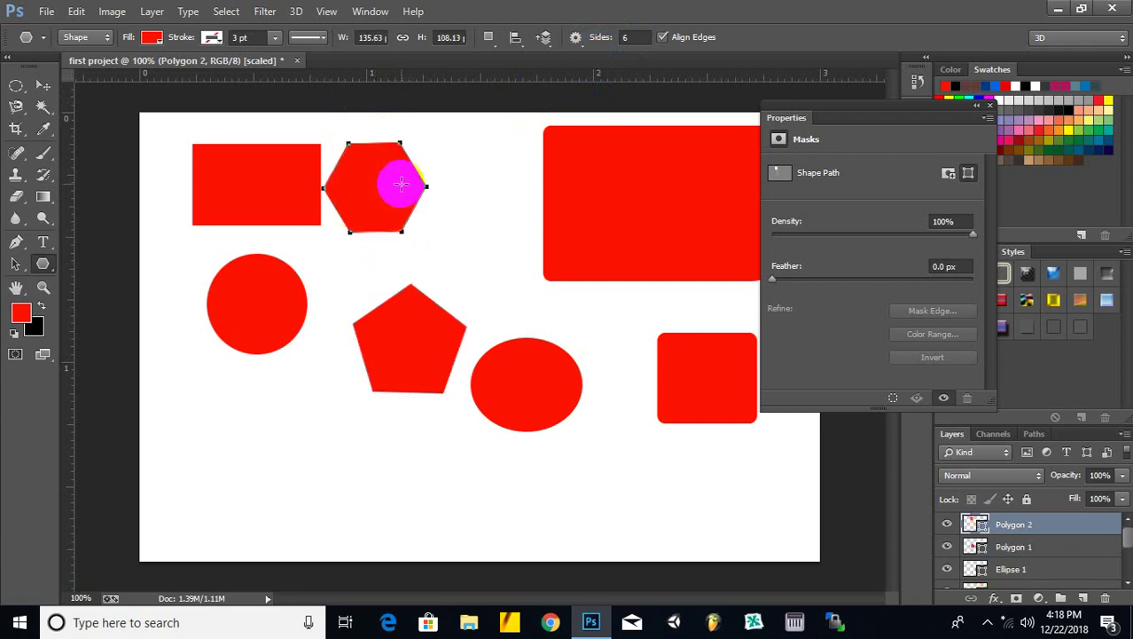
pyautogui.click(633, 38)
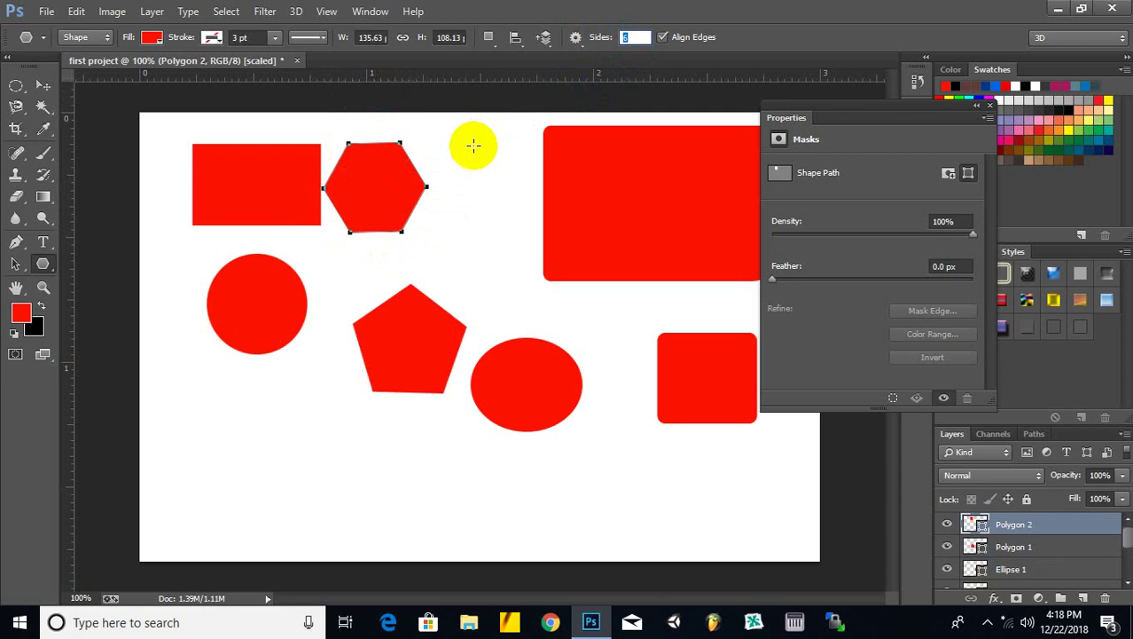
pyautogui.write('3')
pyautogui.moveTo(465, 152); pyautogui.dragTo(490, 185)
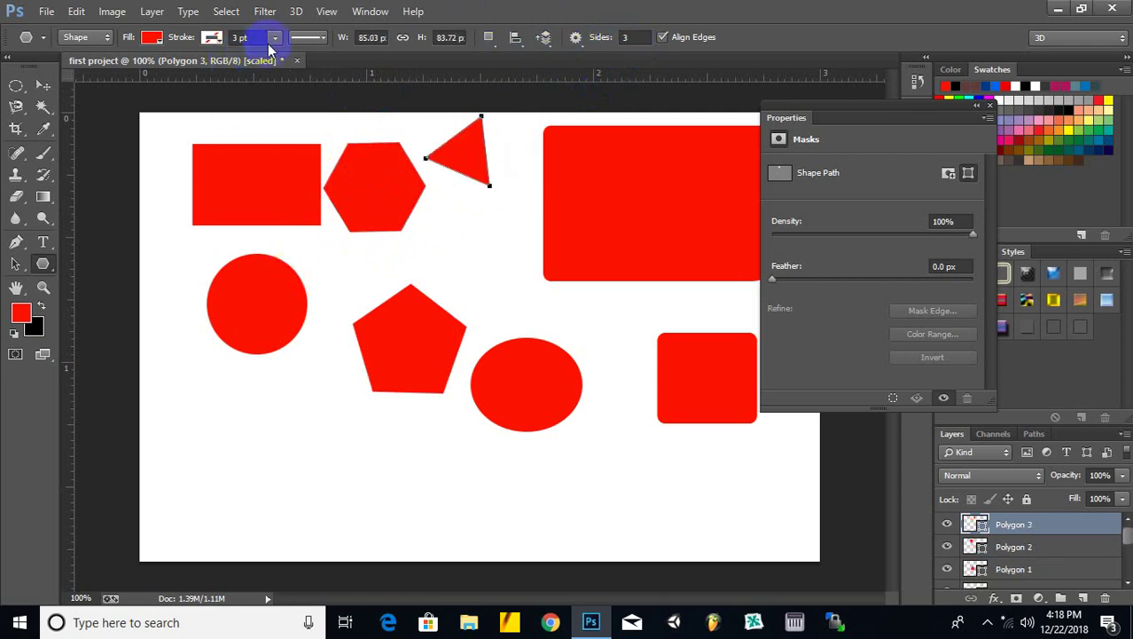
# Give the triangle a black 0.18 pt outline stroke and close the Properties panel.
pyautogui.click(215, 39)
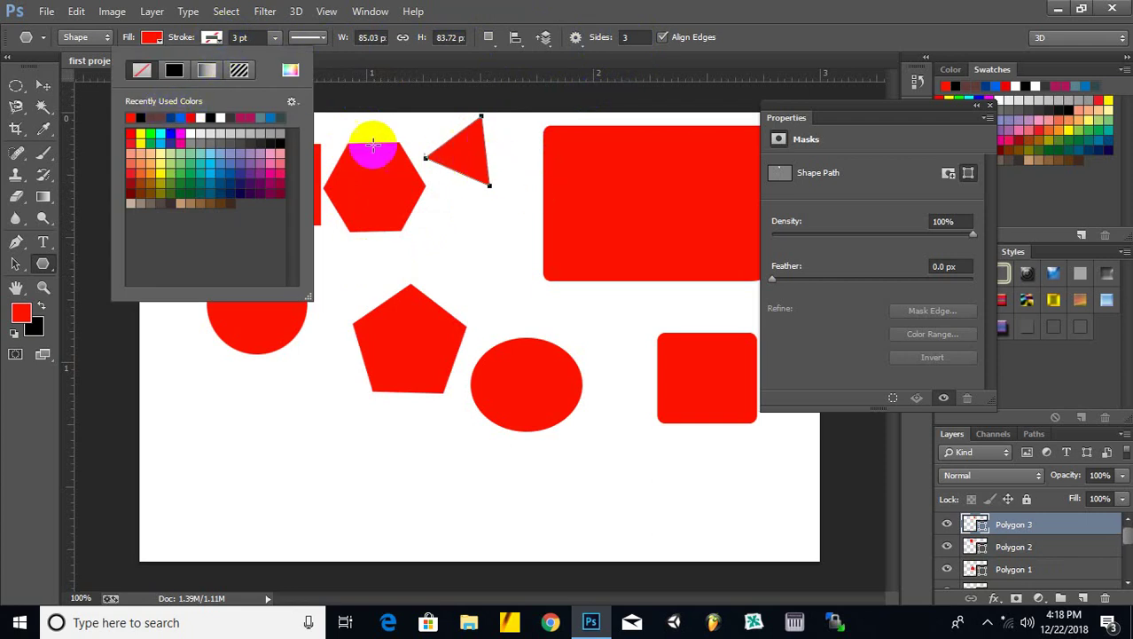
pyautogui.moveTo(372, 142); pyautogui.dragTo(219, 117)
pyautogui.click(214, 122)
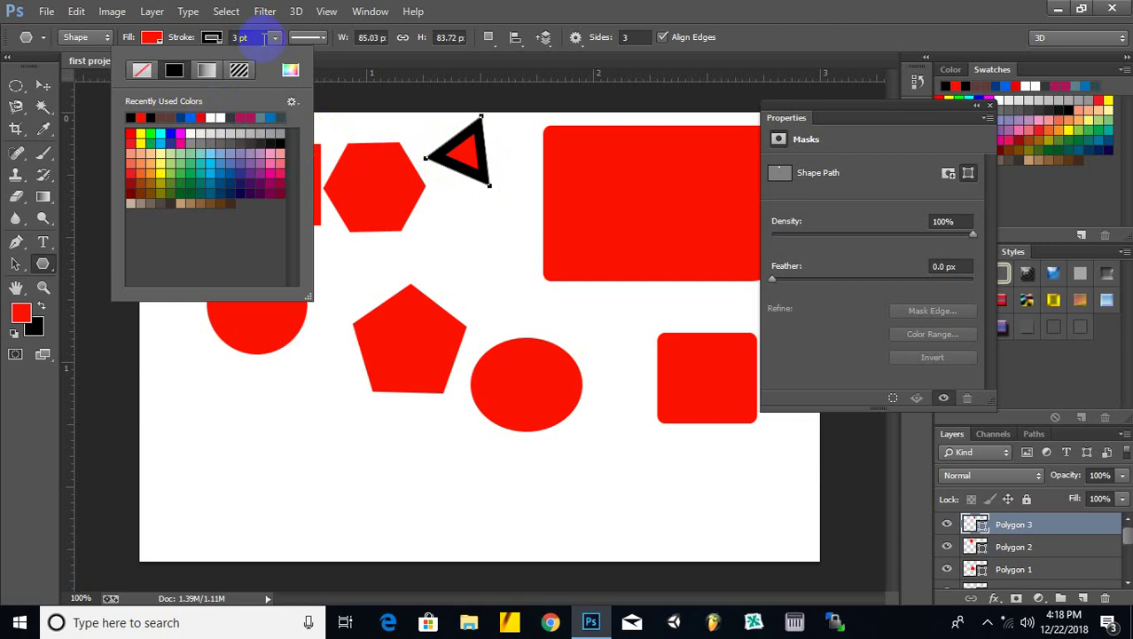
pyautogui.click(238, 38)
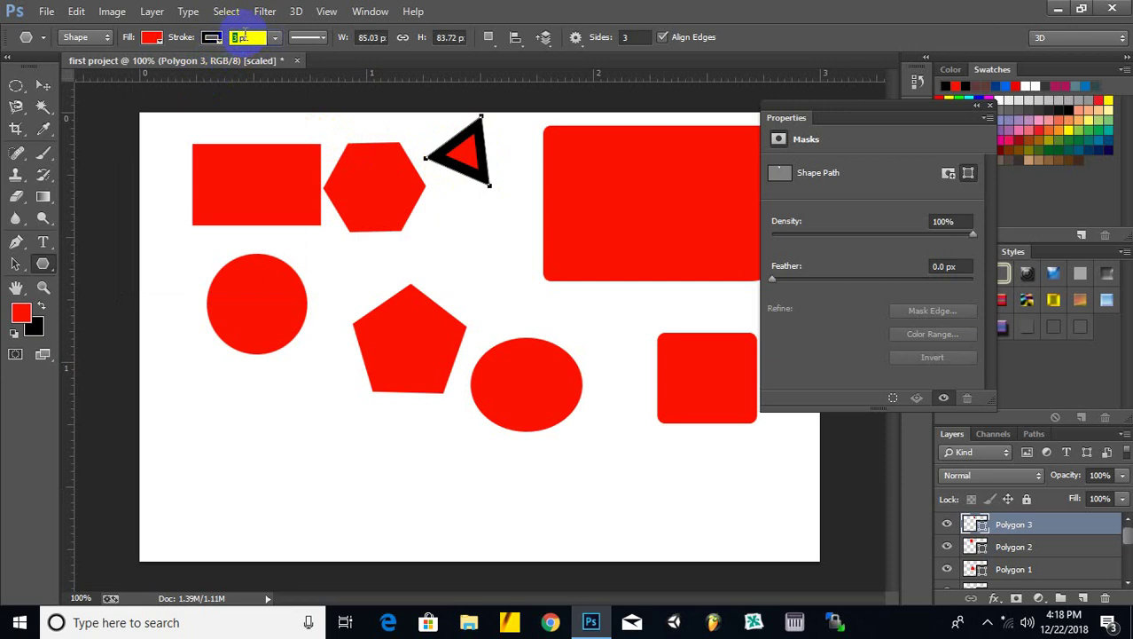
pyautogui.click(275, 38)
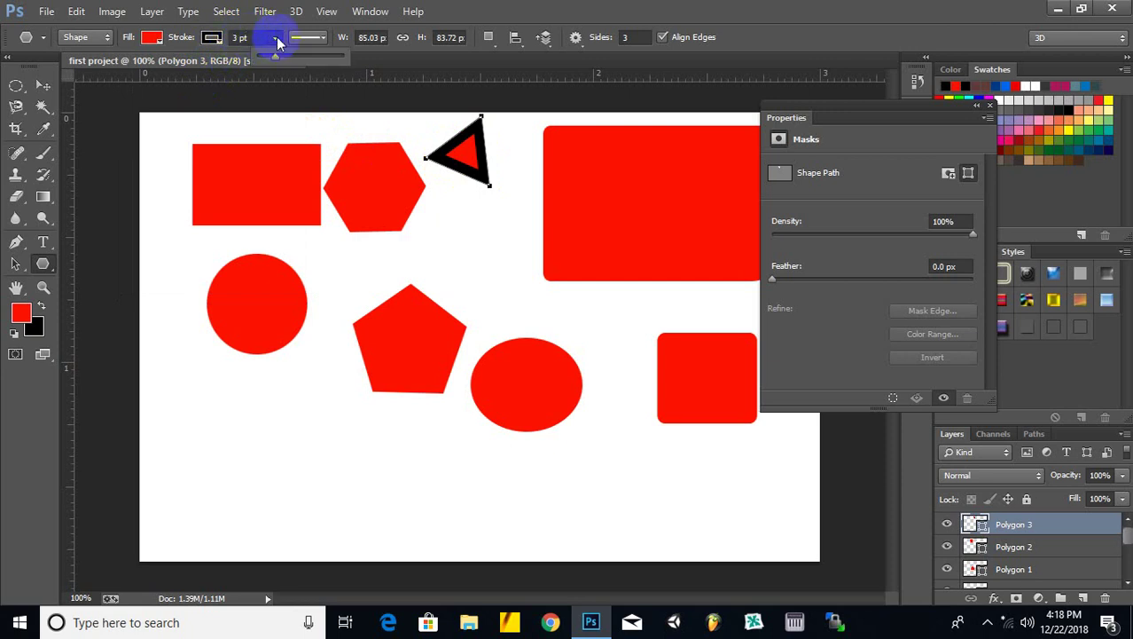
pyautogui.click(277, 40)
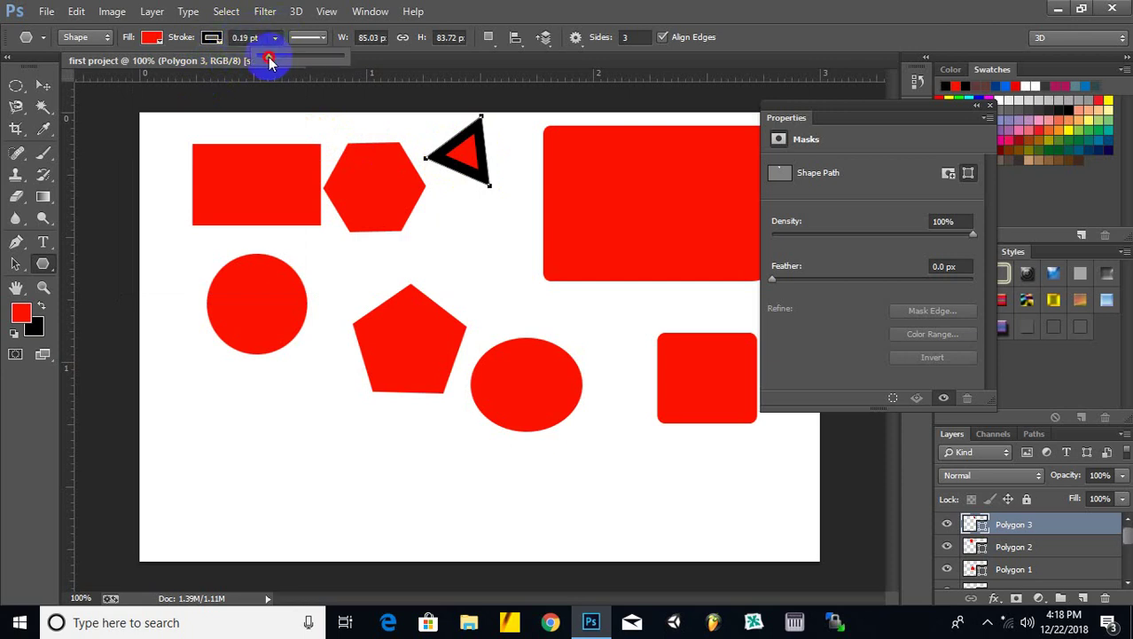
pyautogui.moveTo(276, 57)
pyautogui.mouseDown()
pyautogui.moveTo(304, 59)
pyautogui.moveTo(266, 57)
pyautogui.mouseUp()
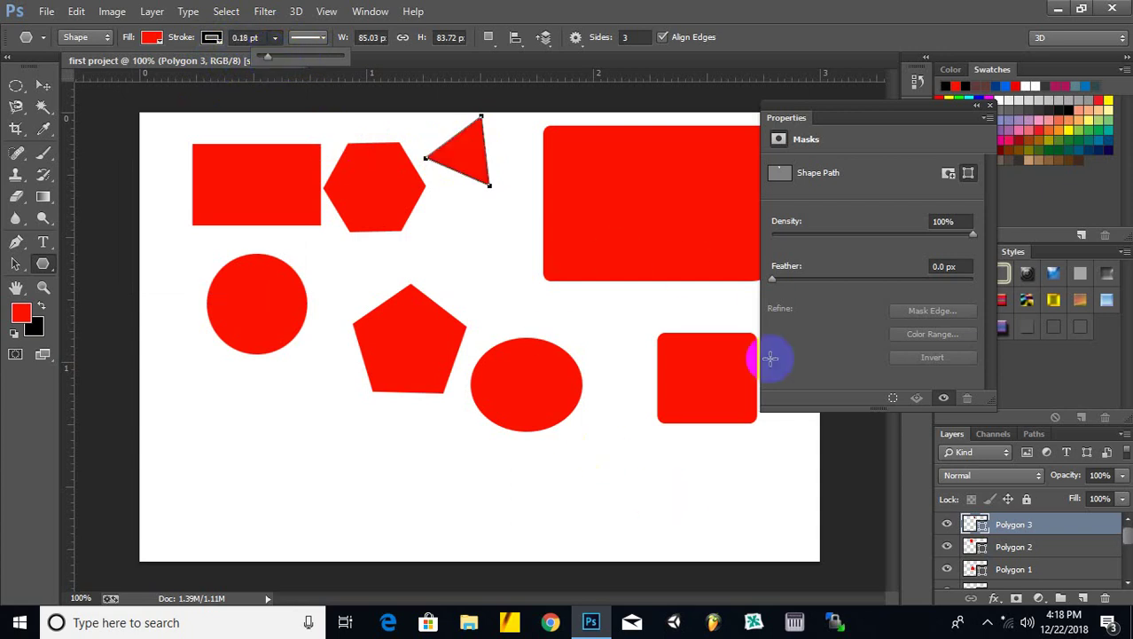
pyautogui.click(988, 105)
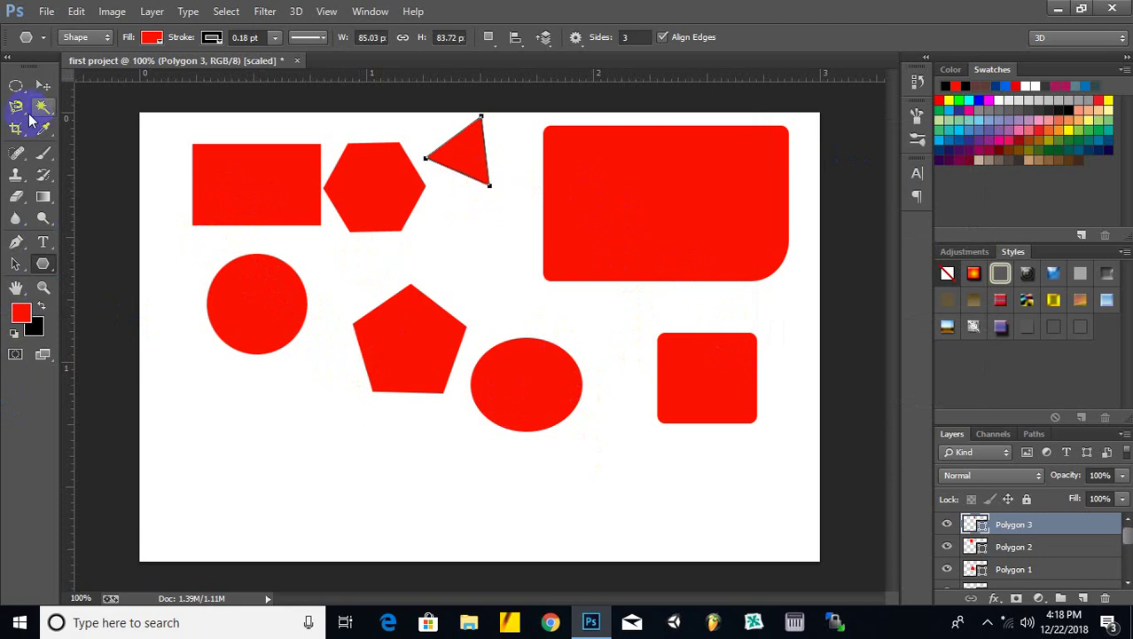
# Select the shape layers down to firstlayer, leaving out the hexagon, and delete them.
pyautogui.click(43, 85)
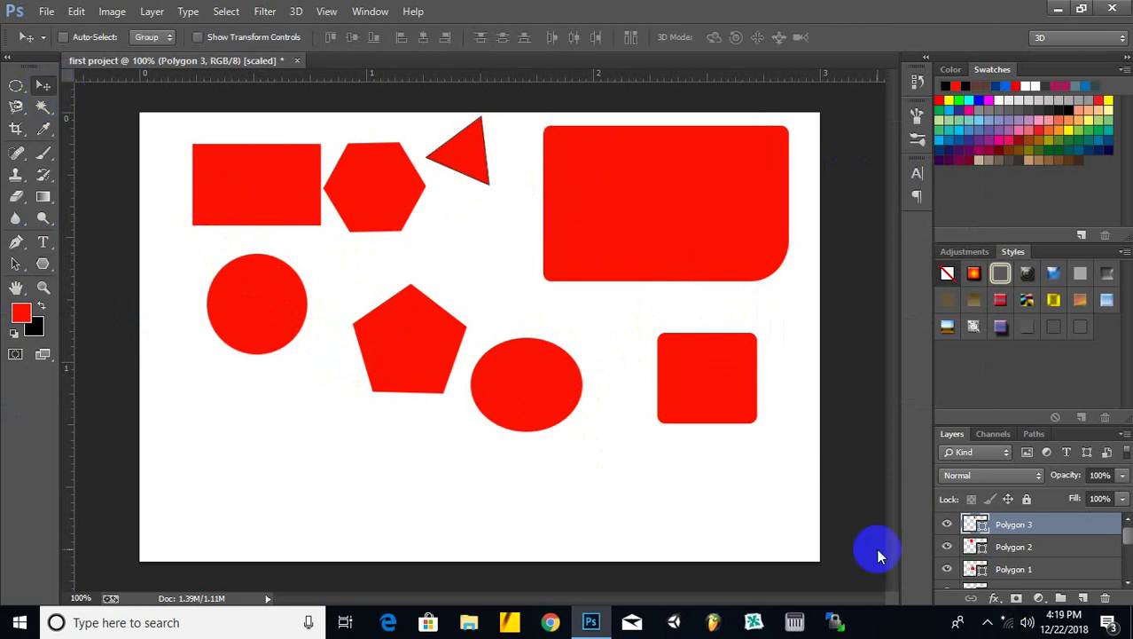
pyautogui.scroll(-2, 1061, 527)
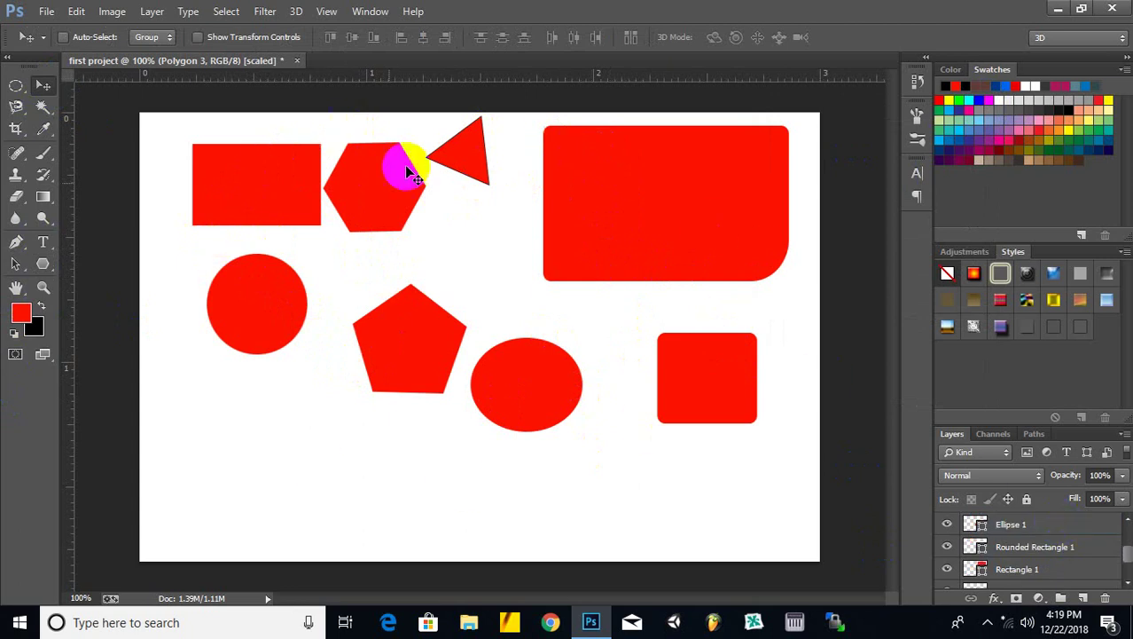
pyautogui.scroll(-2, 1044, 568)
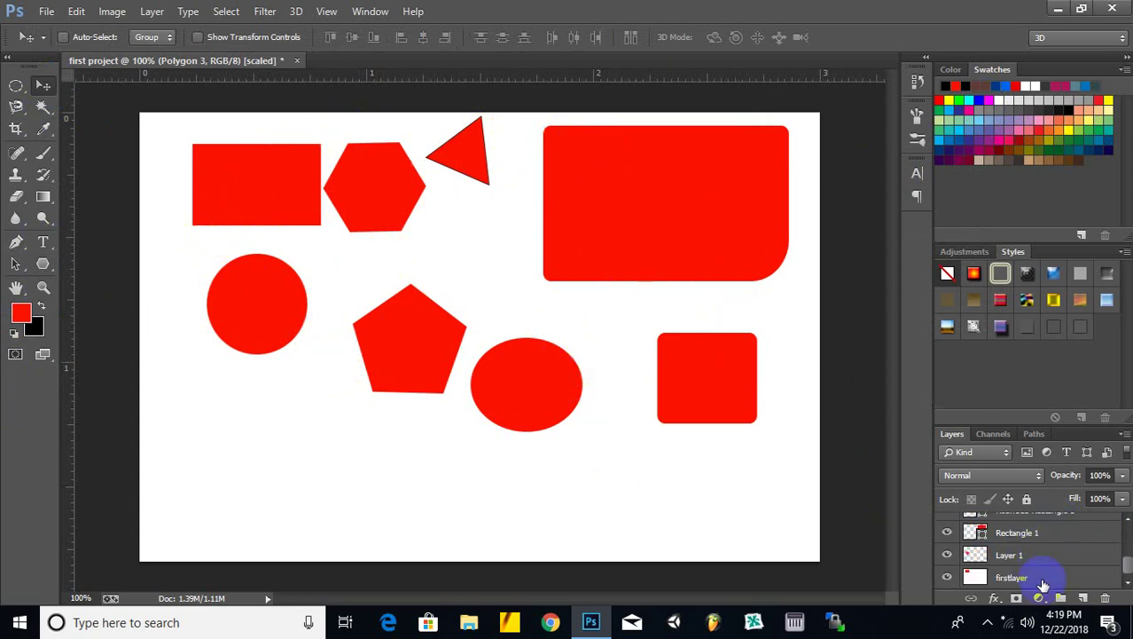
pyautogui.click(1043, 580)
pyautogui.scroll(2, 1058, 578)
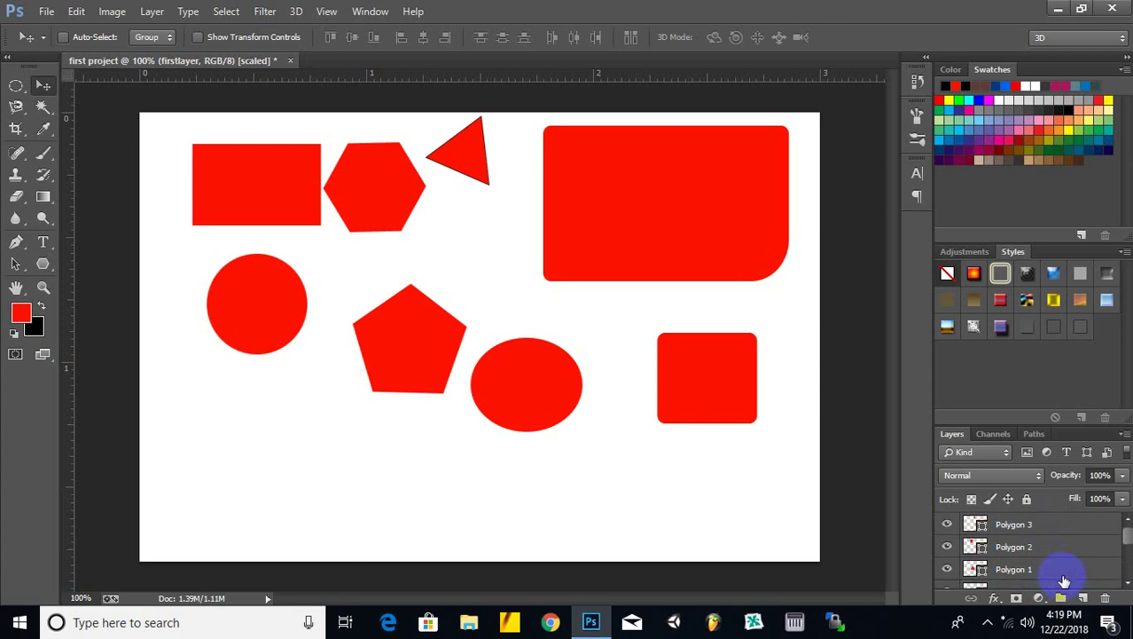
pyautogui.keyDown('shift'); pyautogui.click(1027, 524); pyautogui.keyUp('shift')
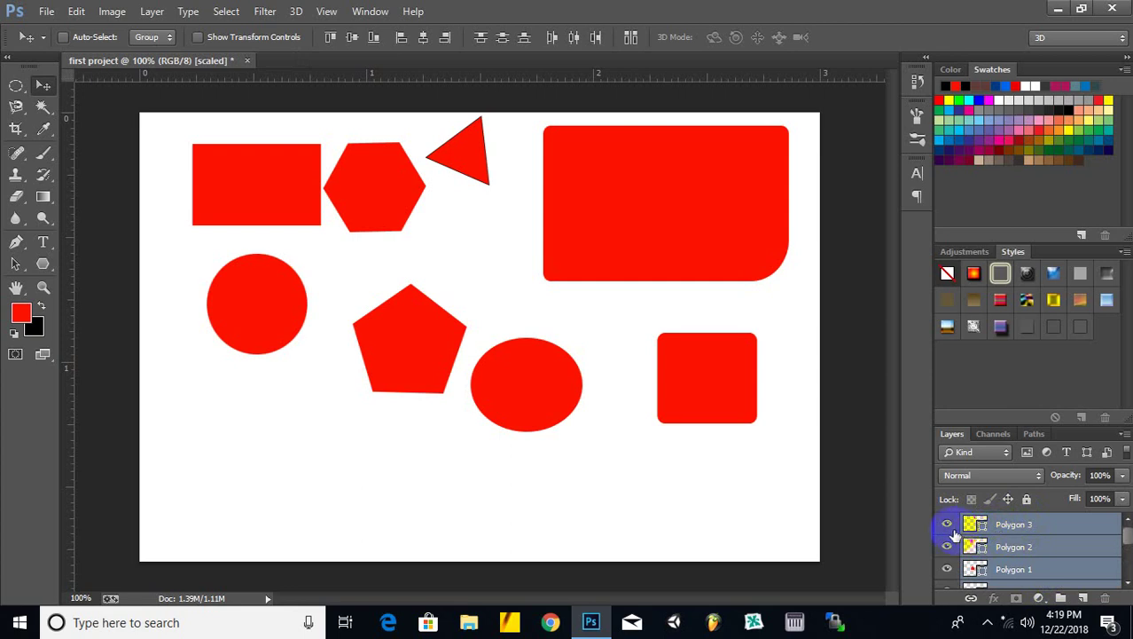
pyautogui.click(1015, 540)
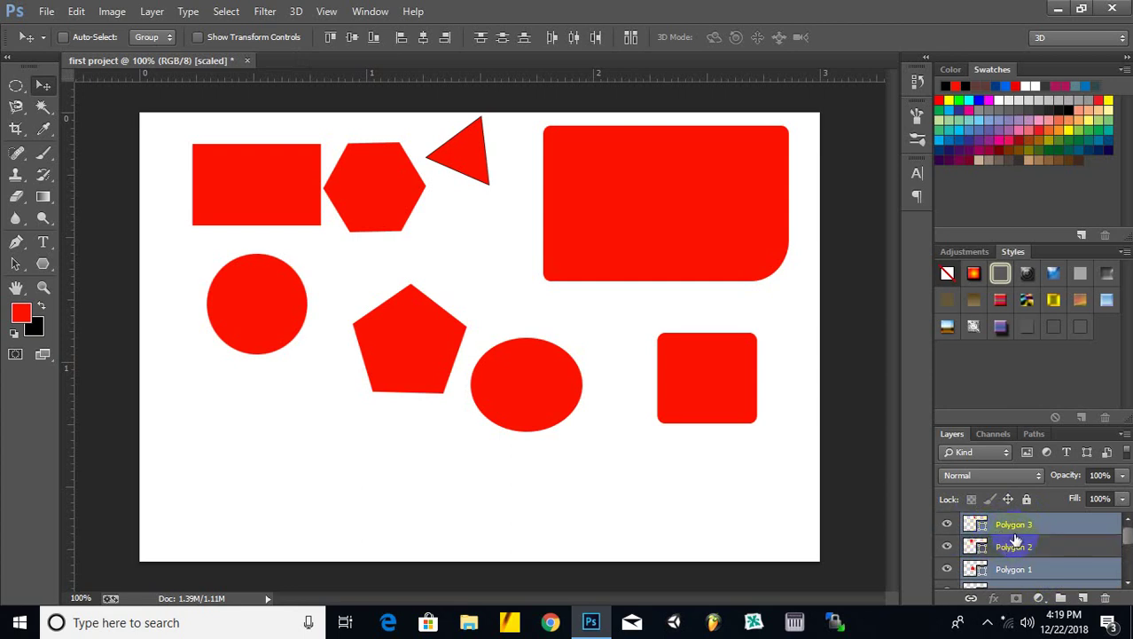
pyautogui.press('Delete')
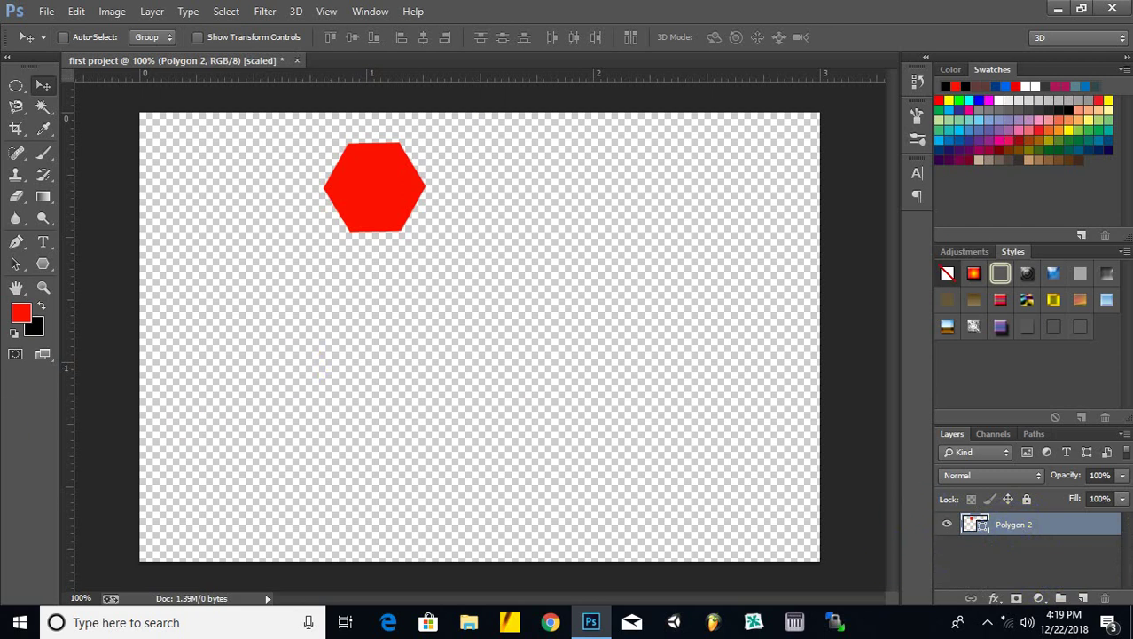
# Add a new layer filled with white and delete the hexagon layer Polygon 2.
pyautogui.click(1085, 597)
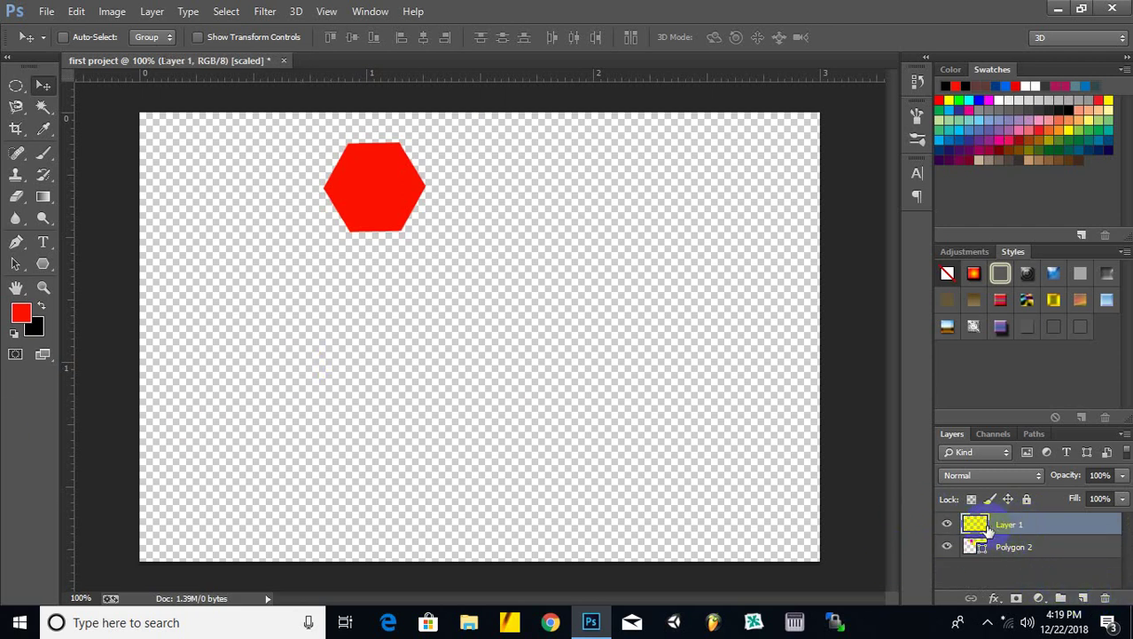
pyautogui.click(20, 312)
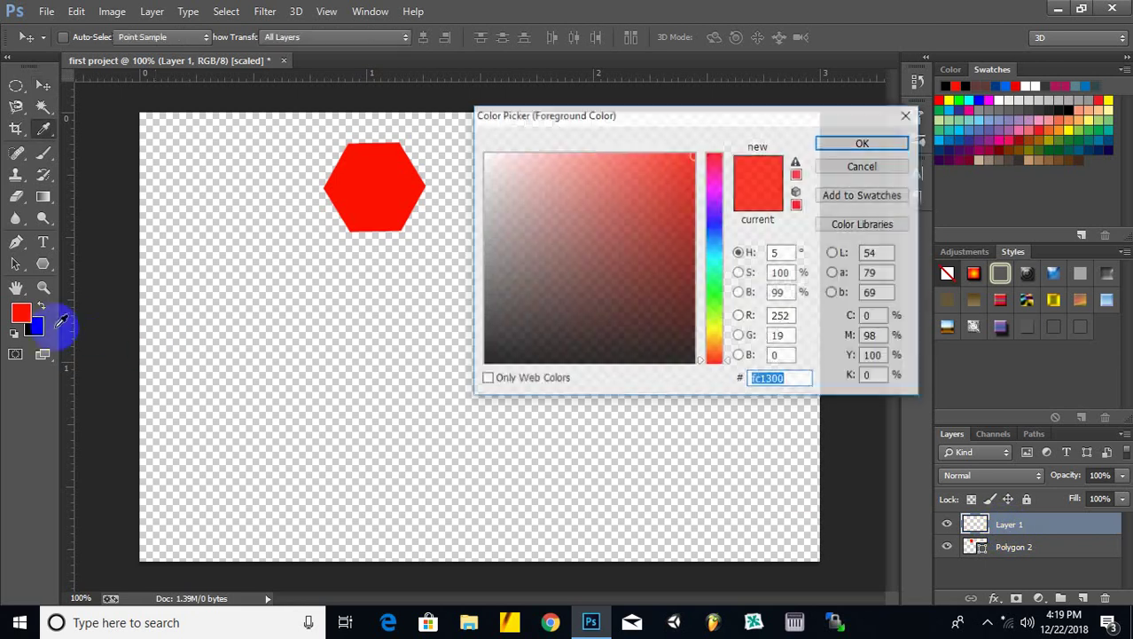
pyautogui.moveTo(659, 285); pyautogui.dragTo(456, 121)
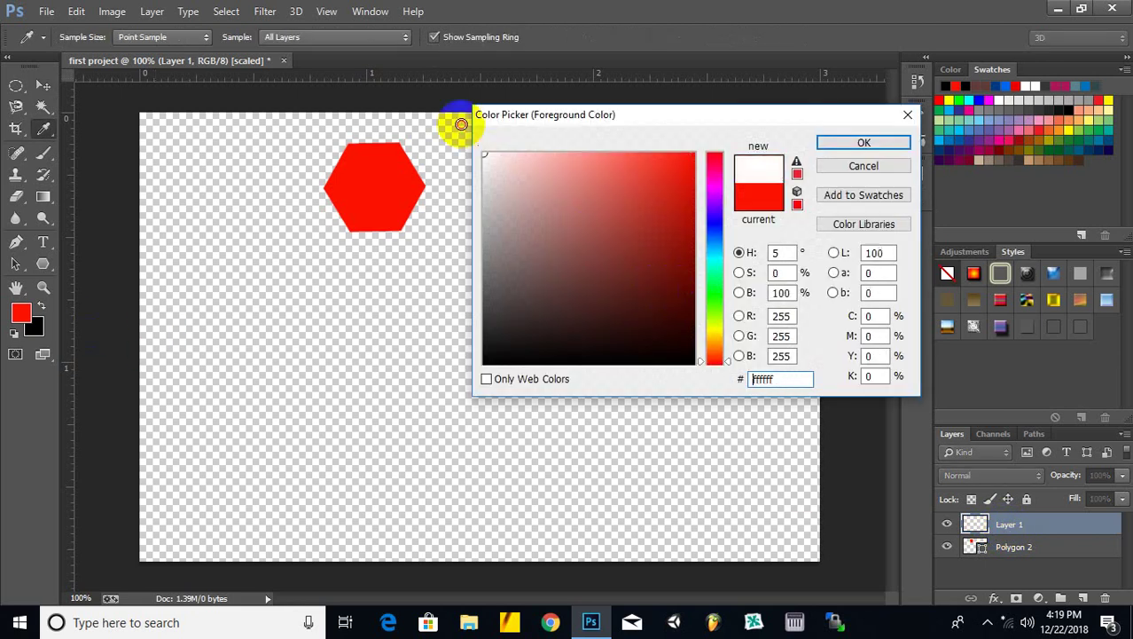
pyautogui.click(862, 144)
pyautogui.hotkey('alt', 'BackSpace')
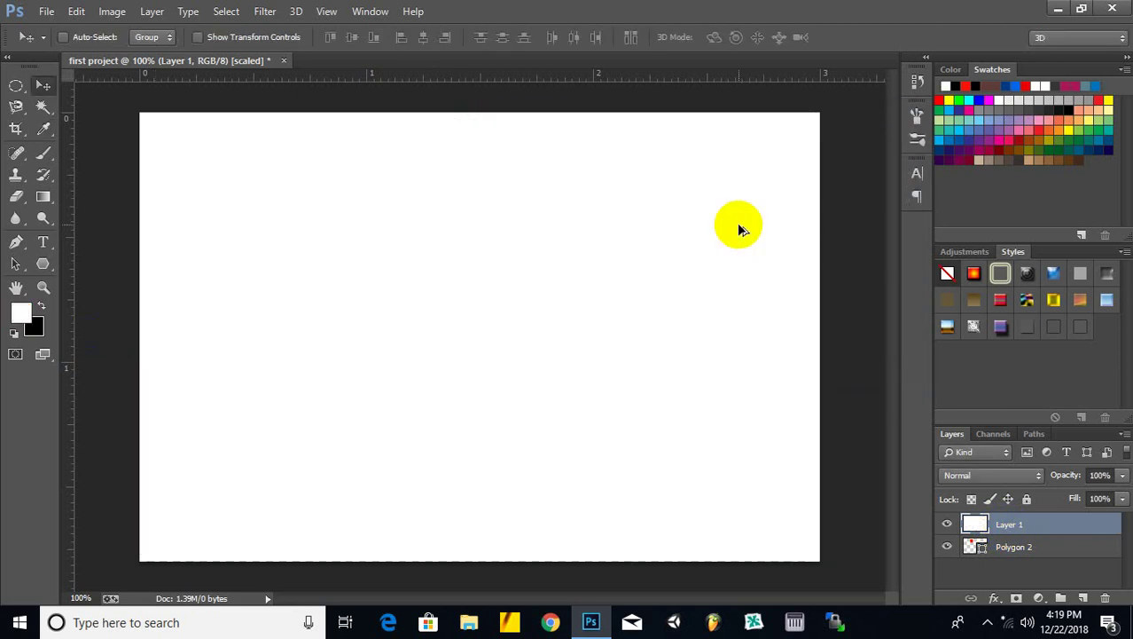
pyautogui.click(1000, 552)
pyautogui.press('Delete')
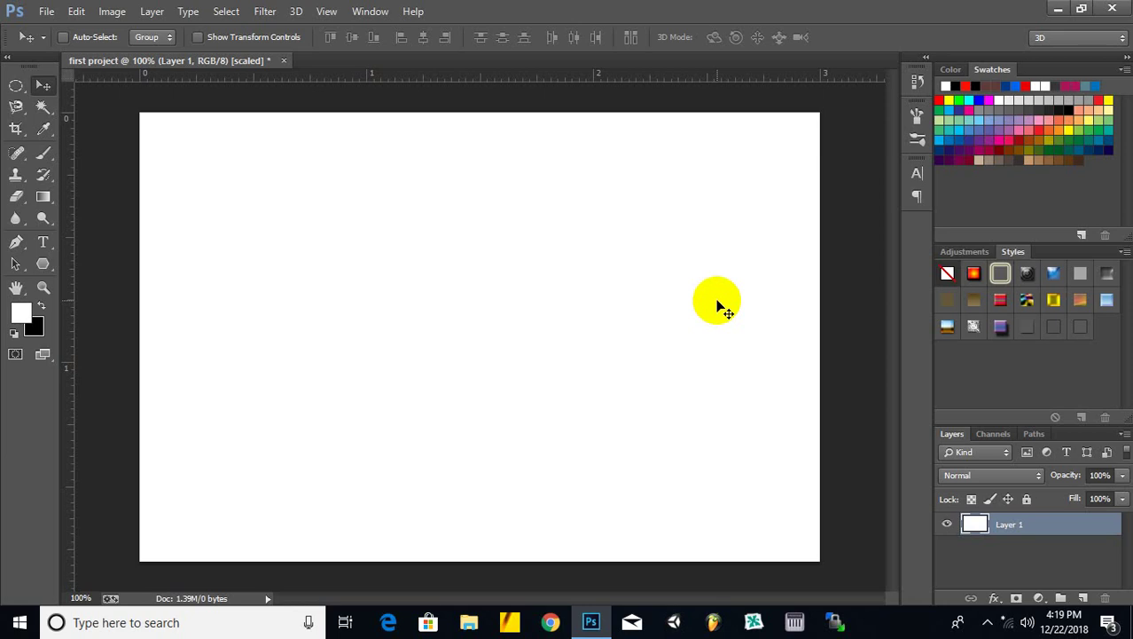
# Draw a wide 828 × 128 px rectangle bar across the middle of the canvas.
pyautogui.click(43, 218)
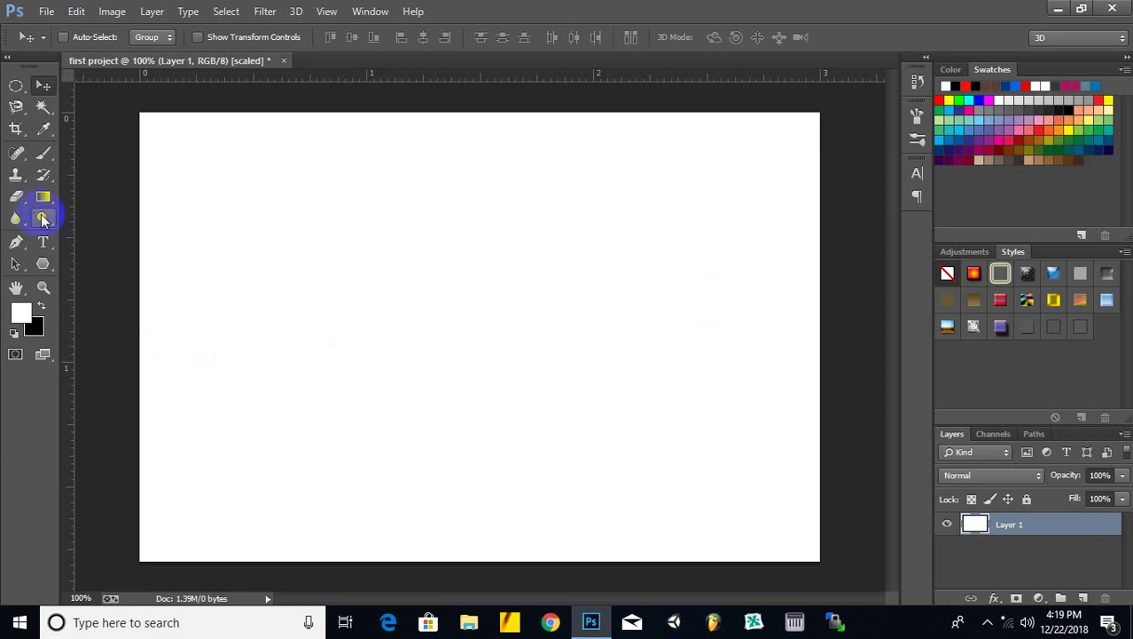
pyautogui.click(47, 271)
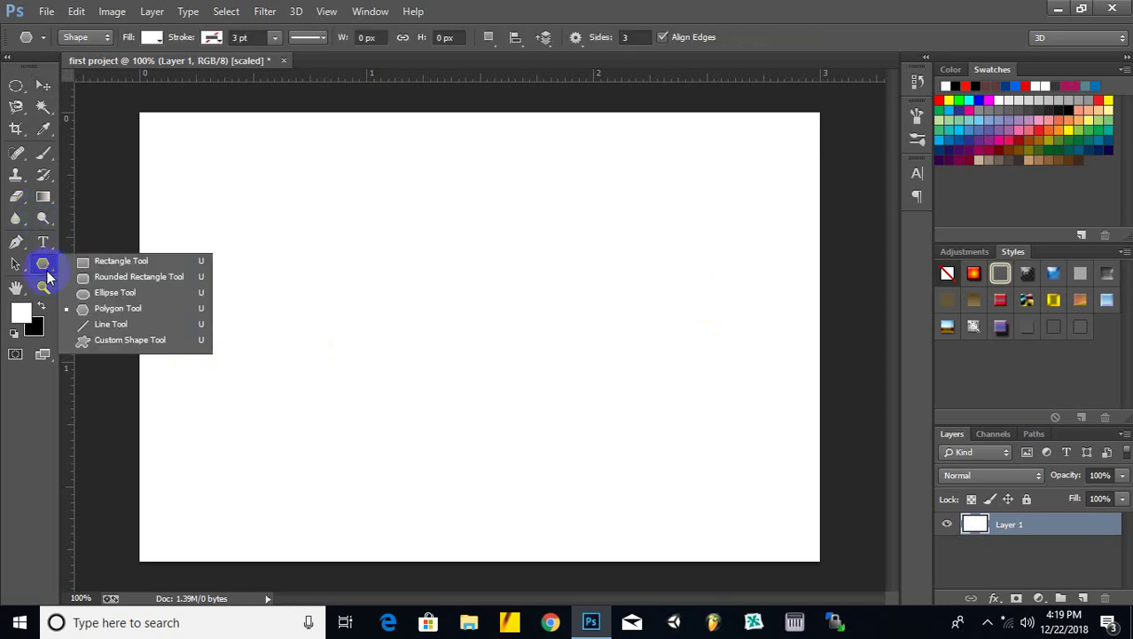
pyautogui.click(97, 260)
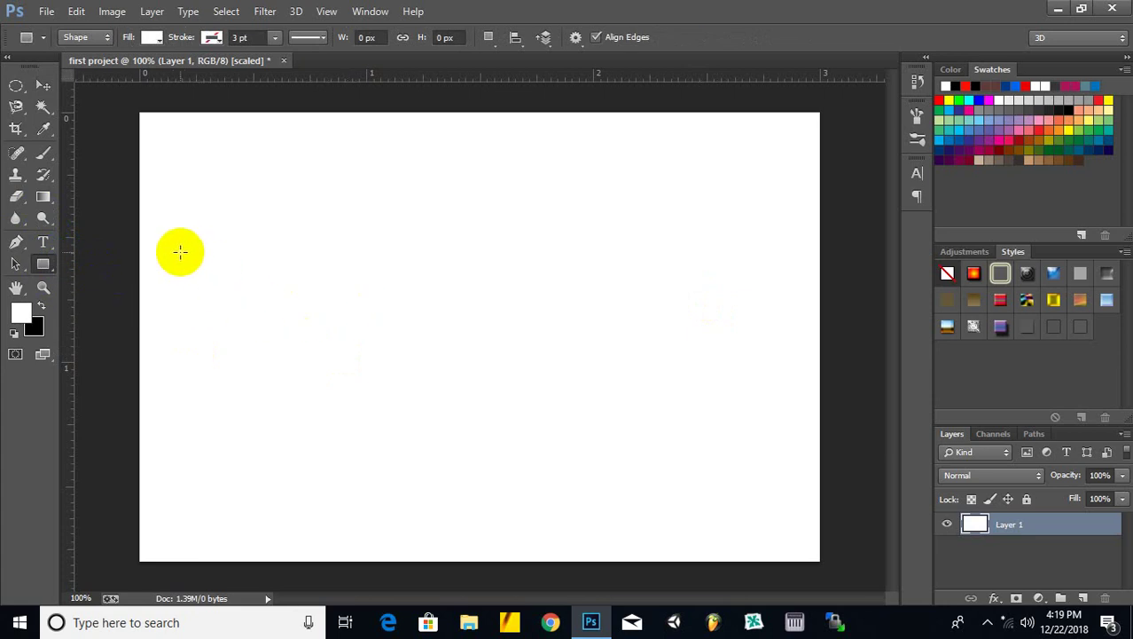
pyautogui.moveTo(172, 253); pyautogui.dragTo(796, 359)
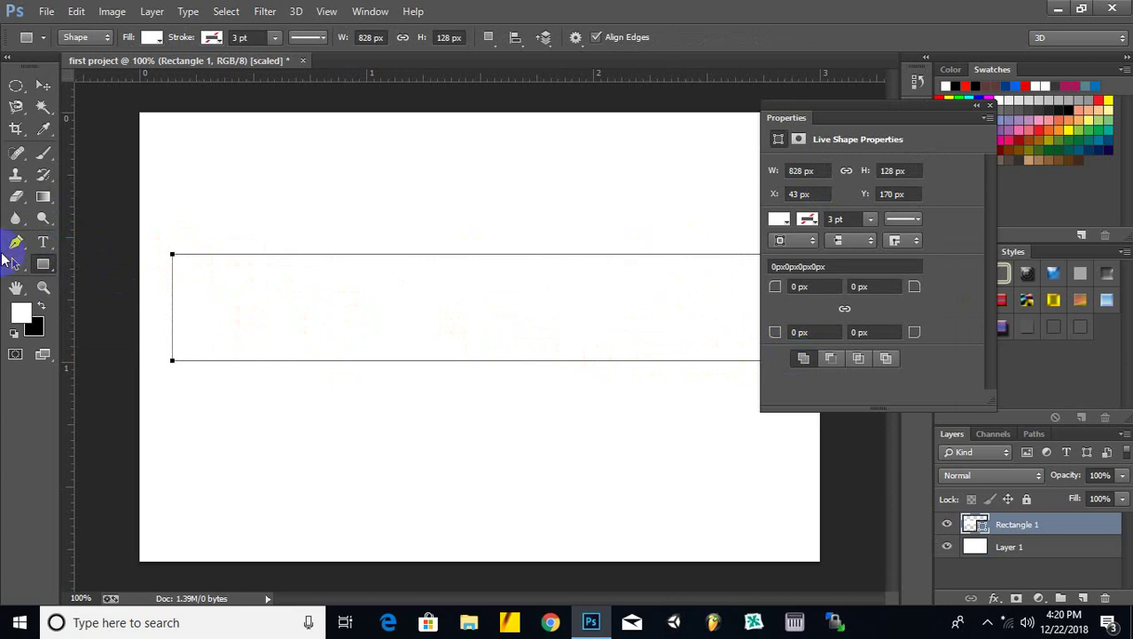
# Fill the bar black, then draw the first frame rectangle inside its left end.
pyautogui.click(31, 324)
pyautogui.moveTo(561, 263); pyautogui.dragTo(474, 374)
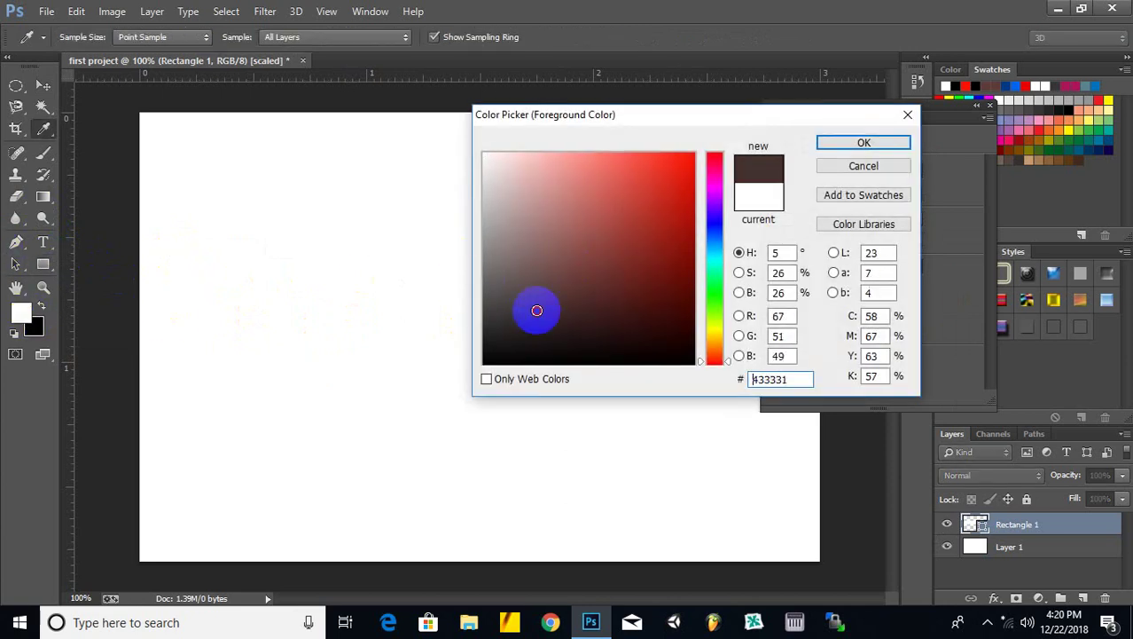
pyautogui.click(882, 143)
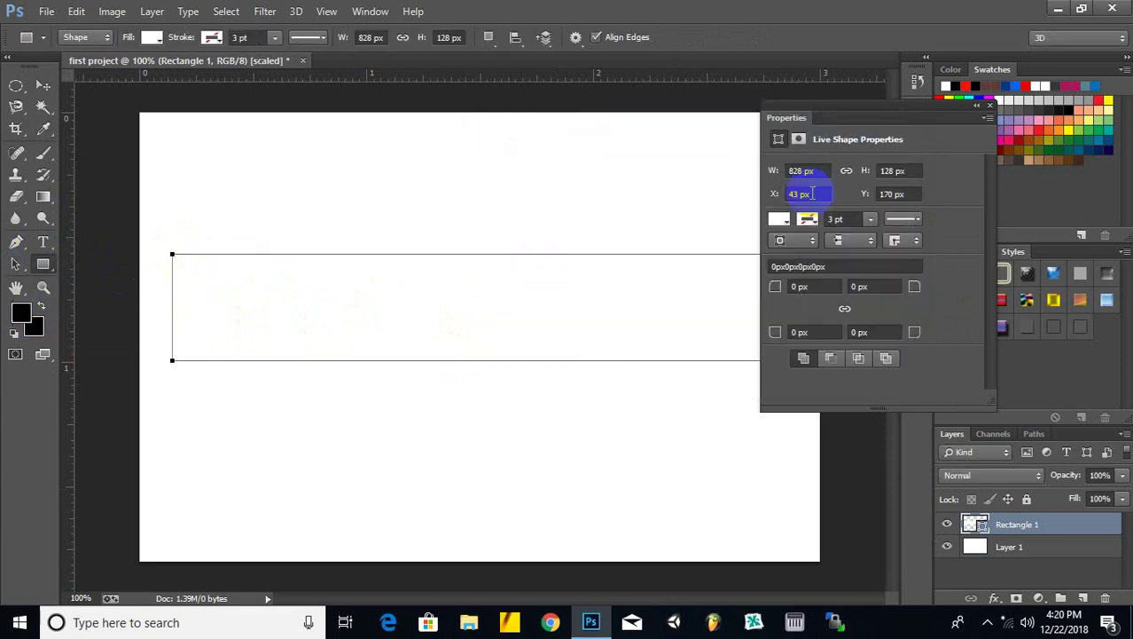
pyautogui.hotkey('alt', 'BackSpace')
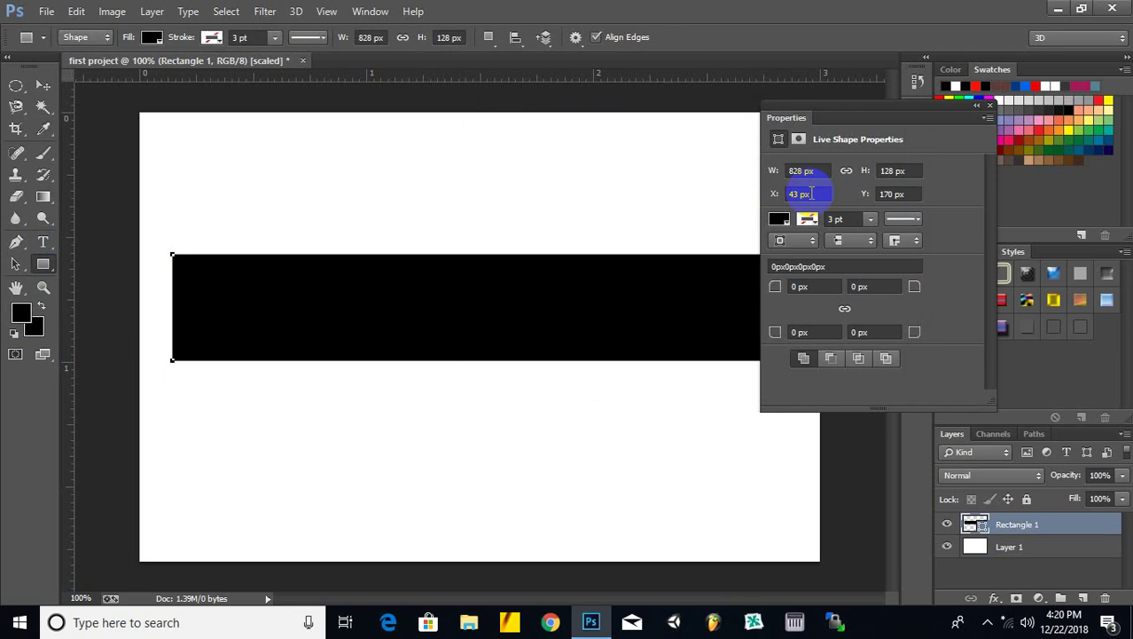
pyautogui.click(986, 107)
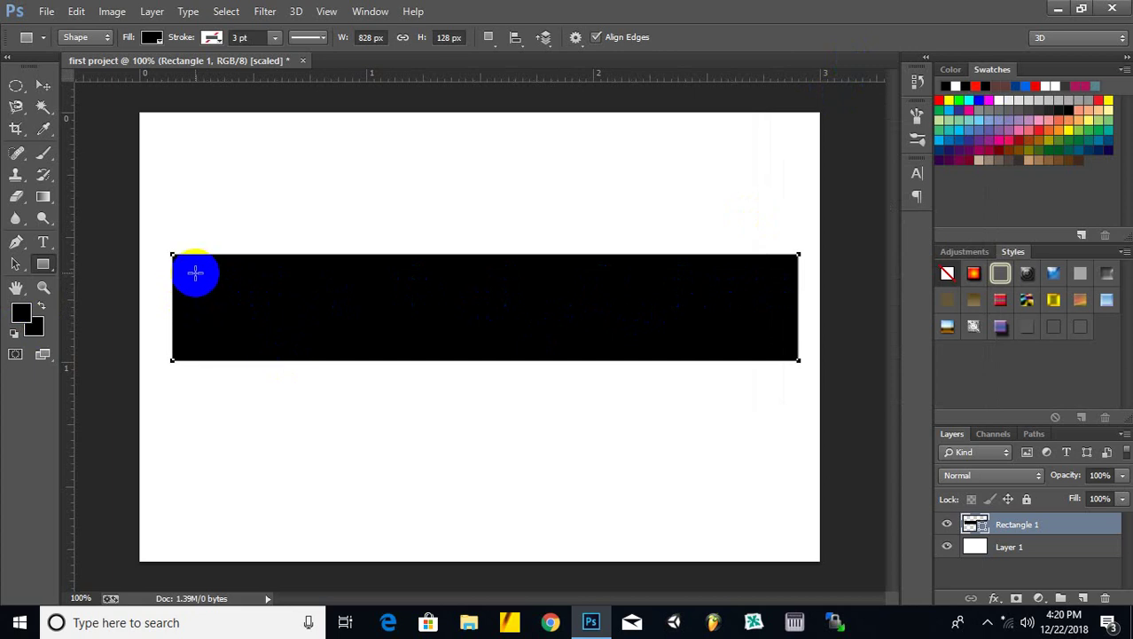
pyautogui.moveTo(189, 269); pyautogui.dragTo(282, 347)
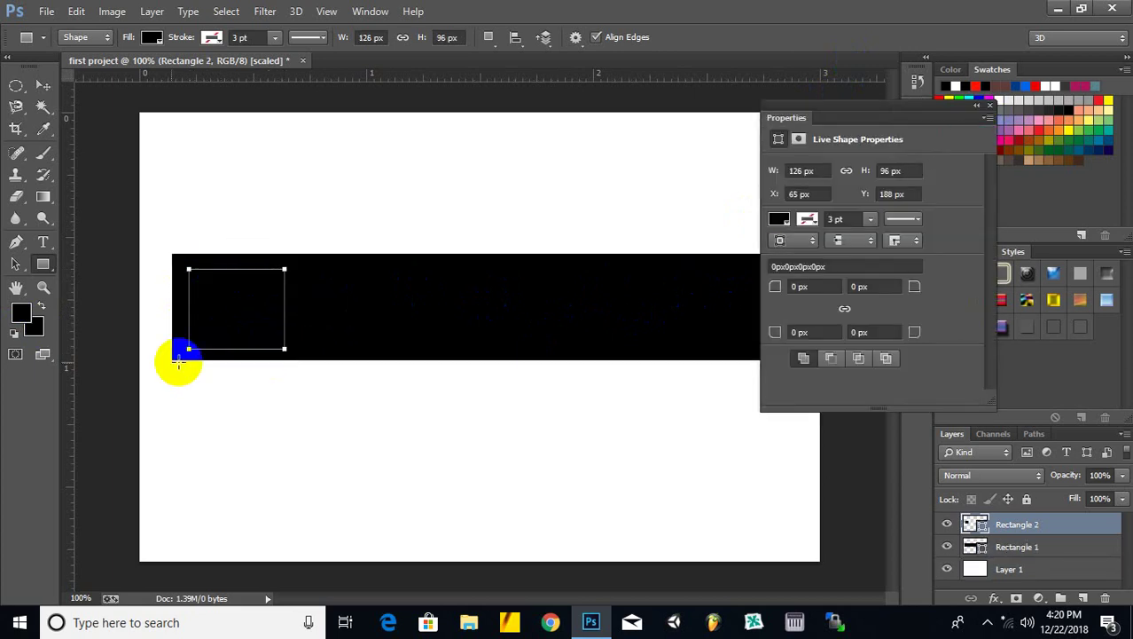
# Fill the small rectangle inside the black bar with white (#ffffff).
pyautogui.click(23, 316)
pyautogui.moveTo(578, 236); pyautogui.dragTo(455, 127)
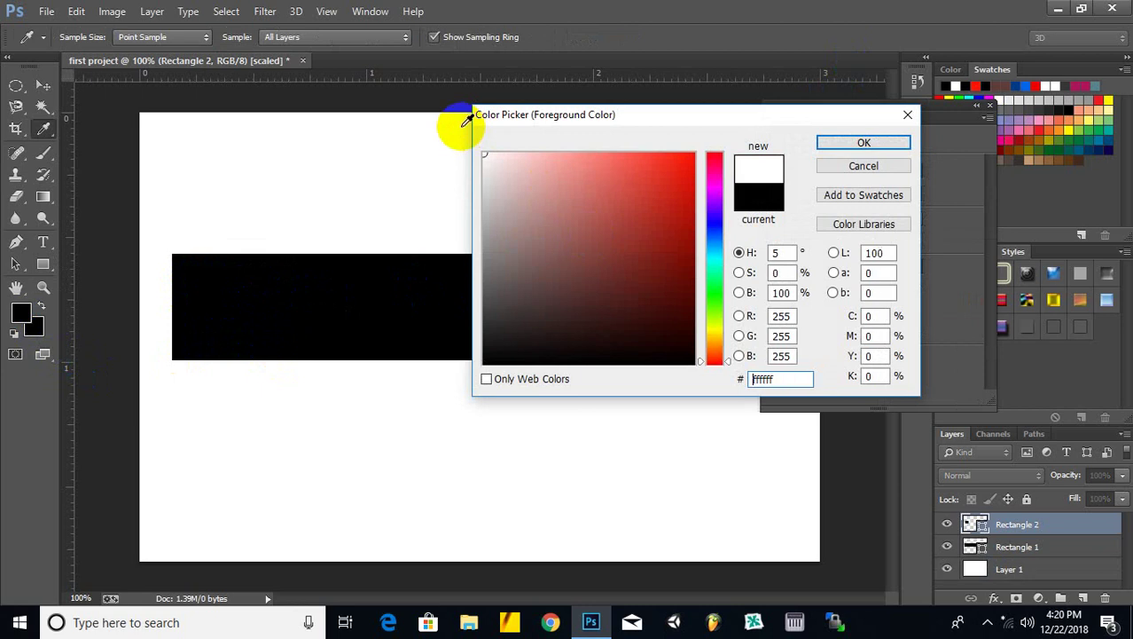
pyautogui.click(841, 146)
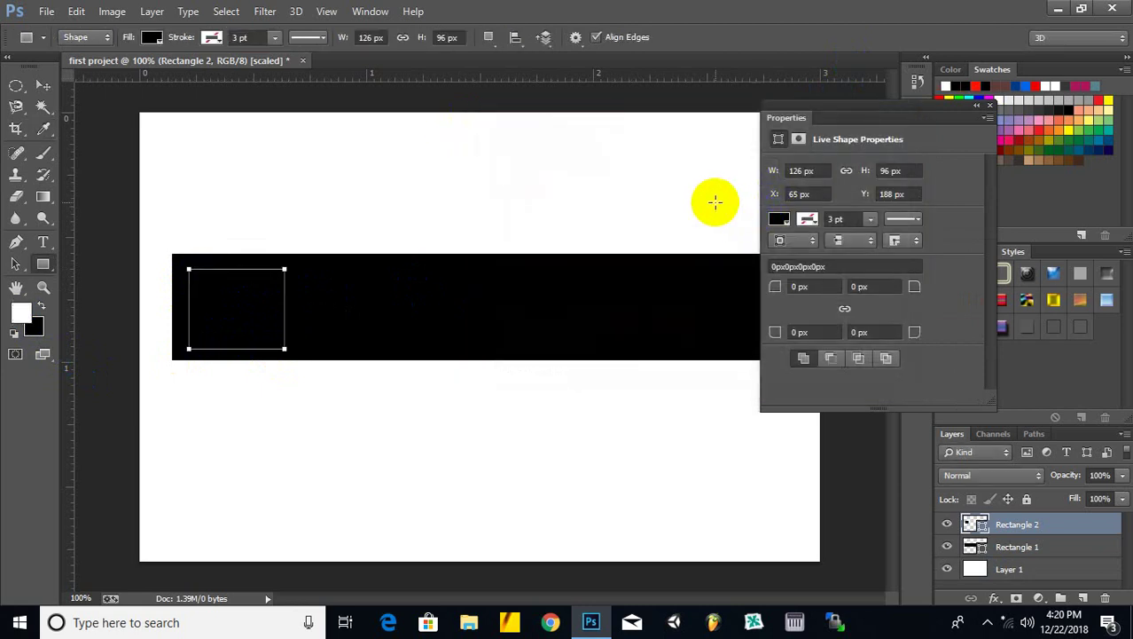
pyautogui.hotkey('alt', 'BackSpace')
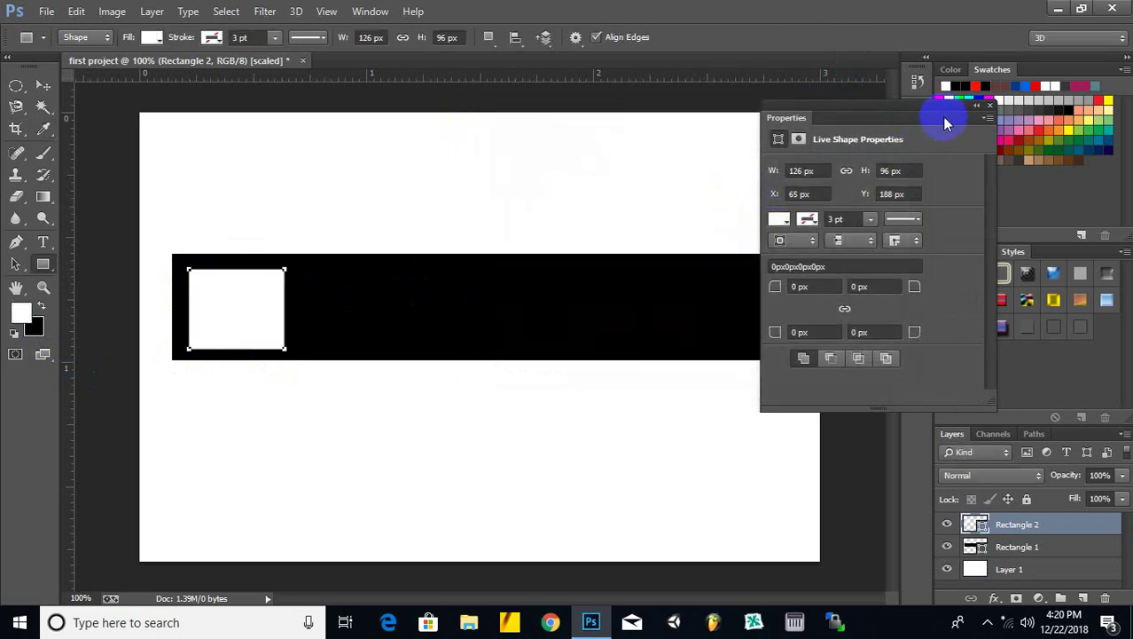
pyautogui.click(985, 106)
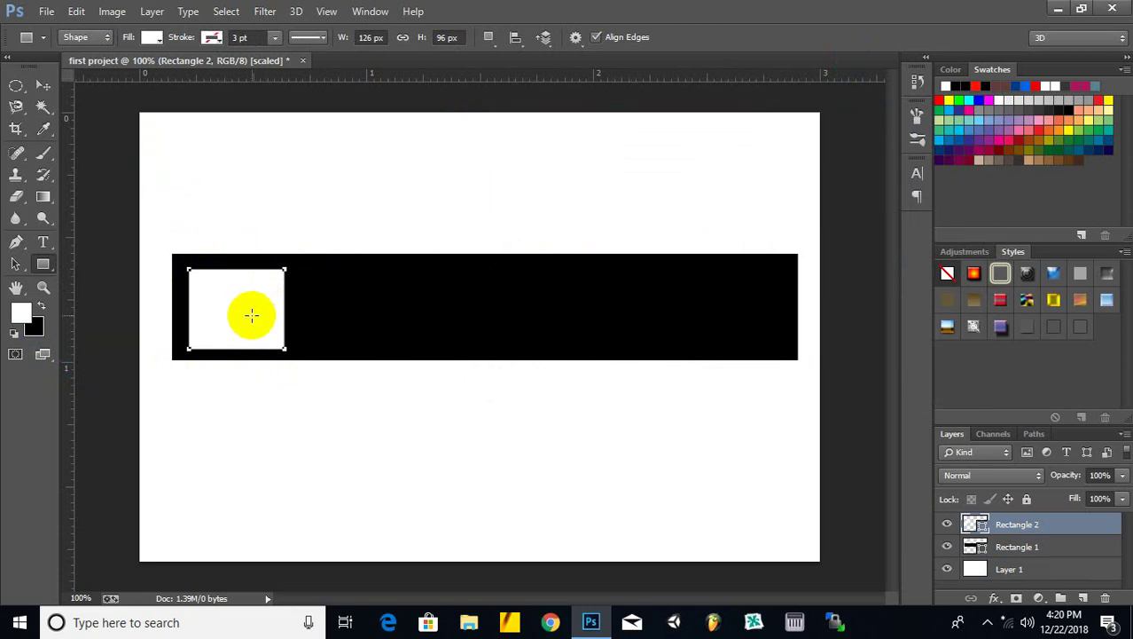
# Duplicate the white rectangle as Rectangle 2 copy and drag it to the right.
pyautogui.click(44, 86)
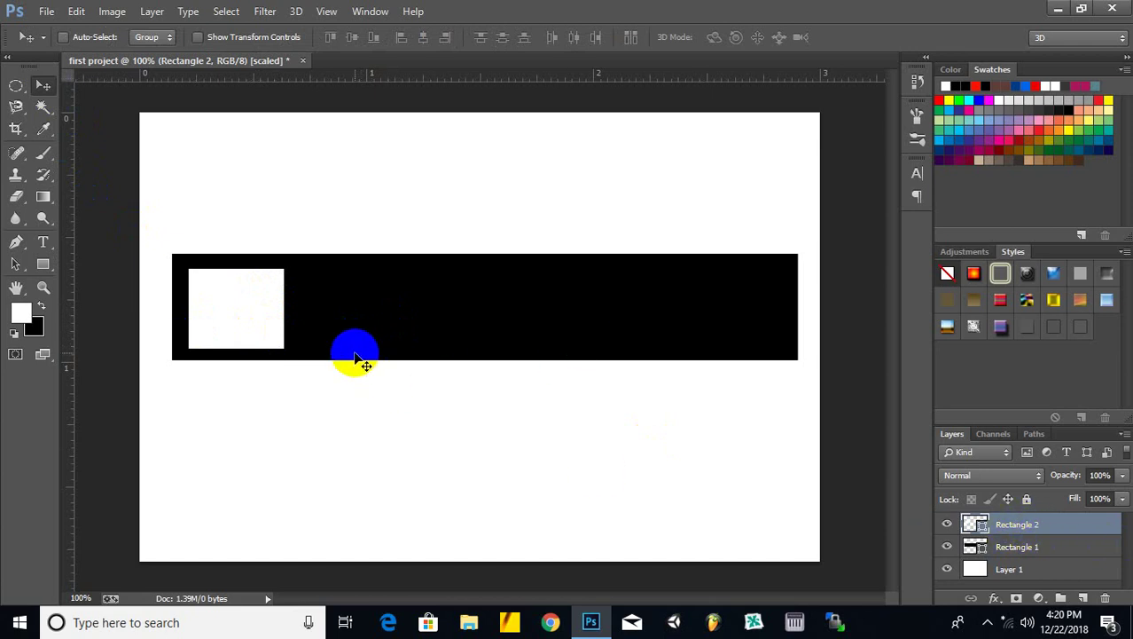
pyautogui.hotkey('ctrl', 'j')
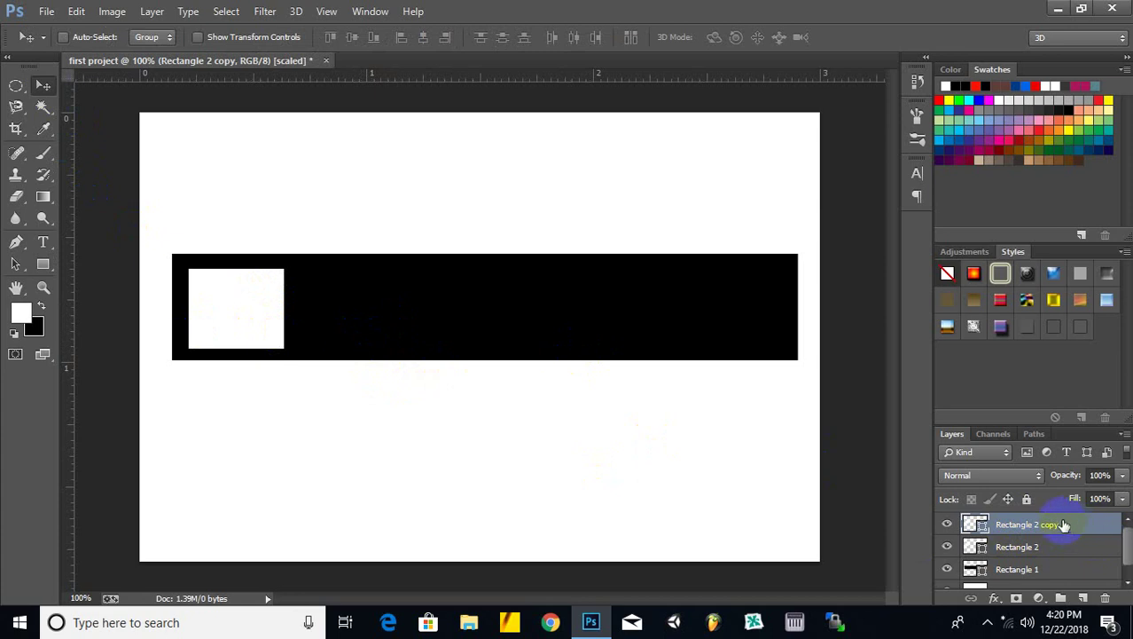
pyautogui.click(235, 324)
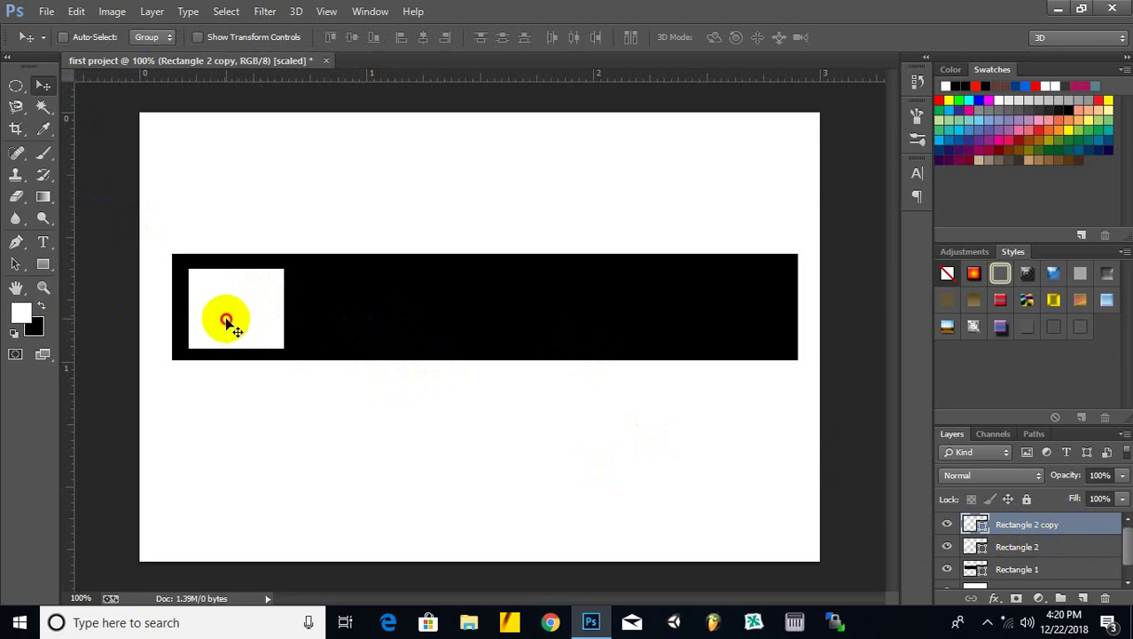
pyautogui.moveTo(227, 322); pyautogui.dragTo(353, 320)
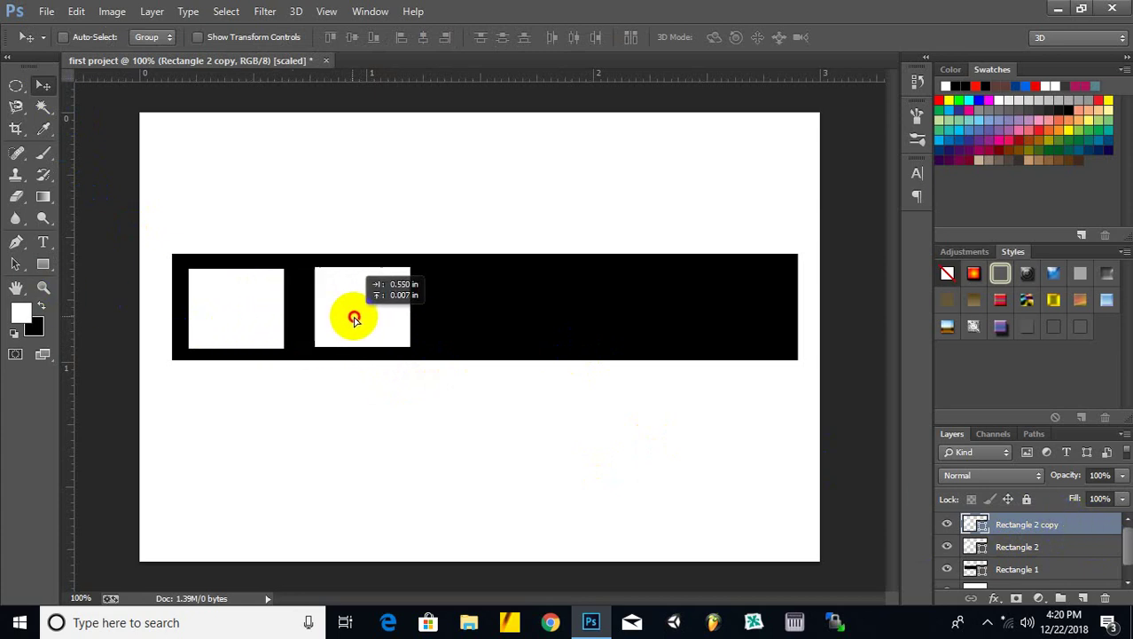
# Delete the misplaced Rectangle 2 copy square from the bar.
pyautogui.moveTo(353, 320); pyautogui.dragTo(361, 317)
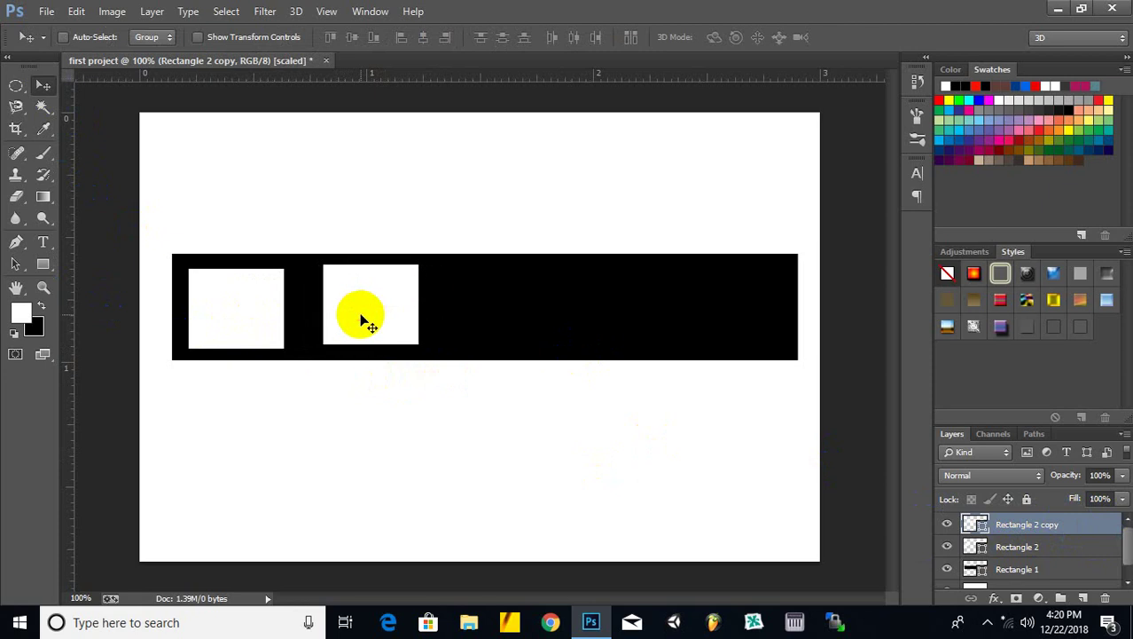
pyautogui.press('Delete')
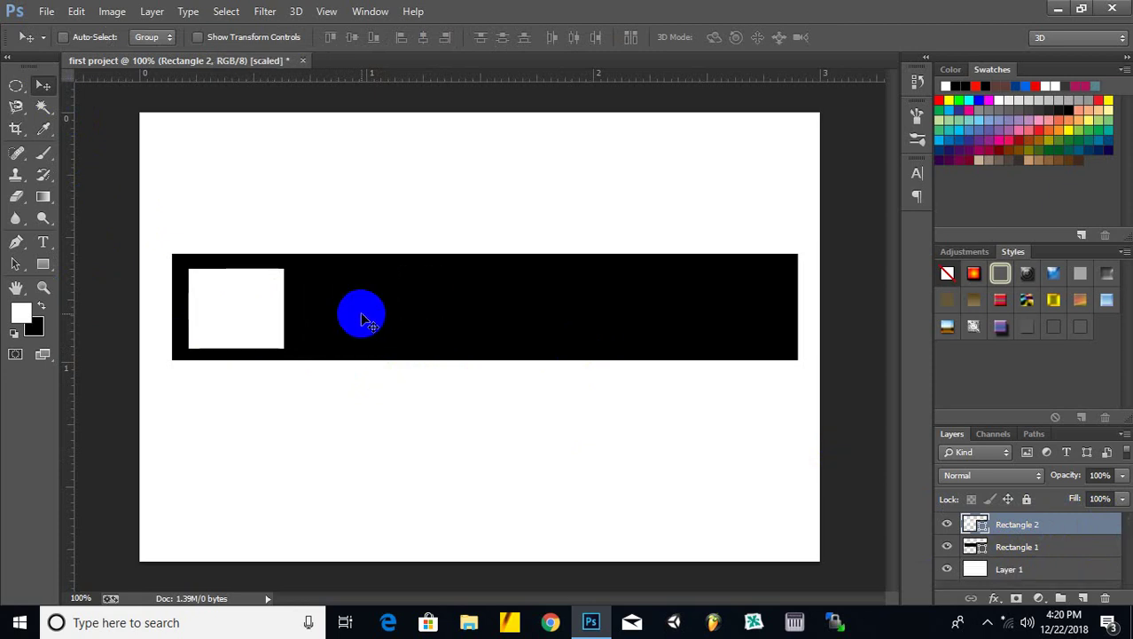
pyautogui.rightClick(247, 316)
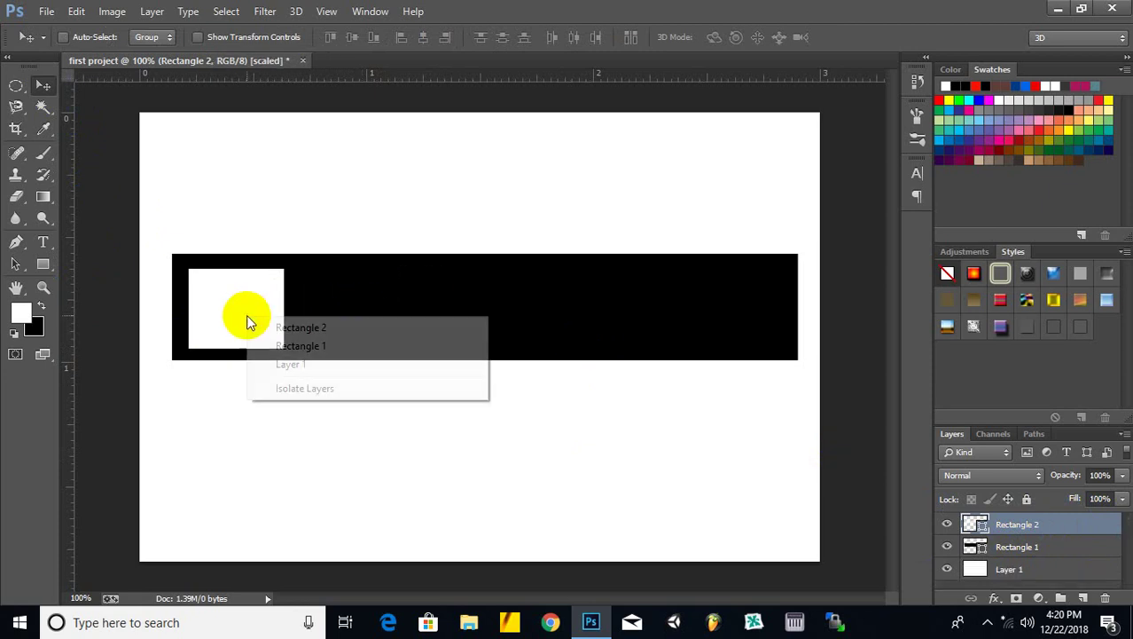
pyautogui.click(200, 231)
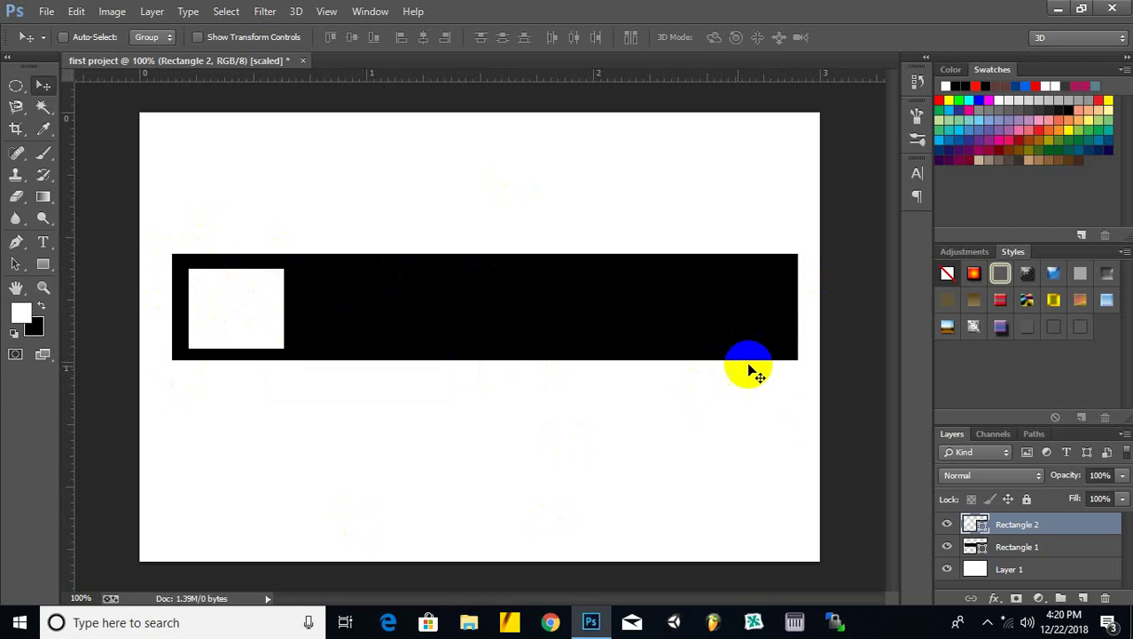
# Make Rectangle 2 the active layer again using the canvas layer list.
pyautogui.rightClick(252, 297)
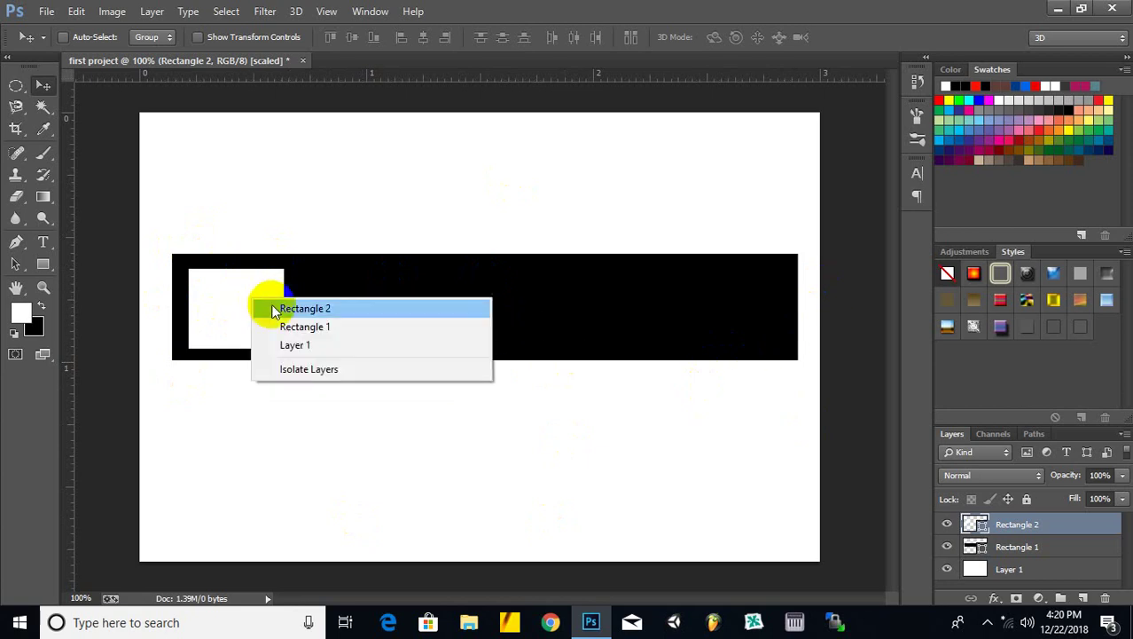
pyautogui.click(300, 313)
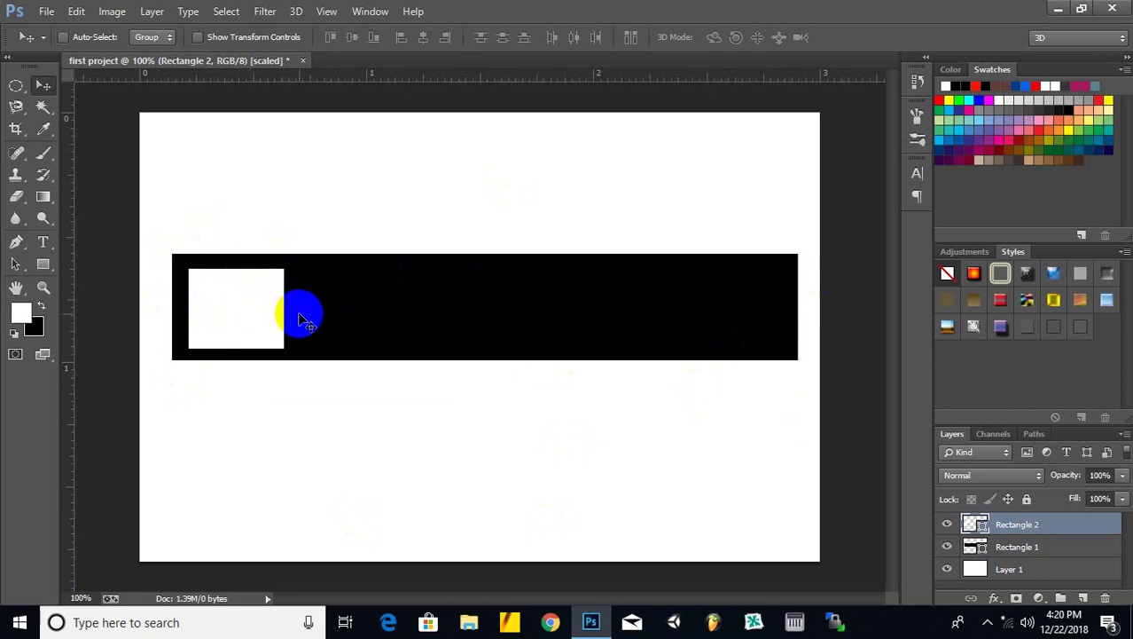
pyautogui.rightClick(368, 302)
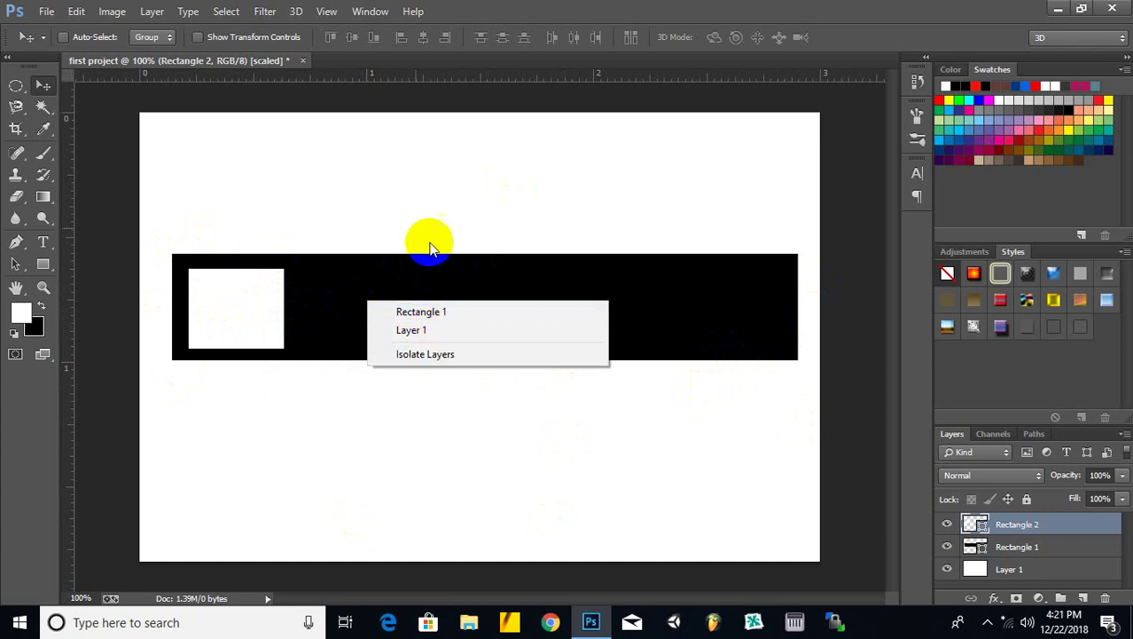
pyautogui.click(427, 312)
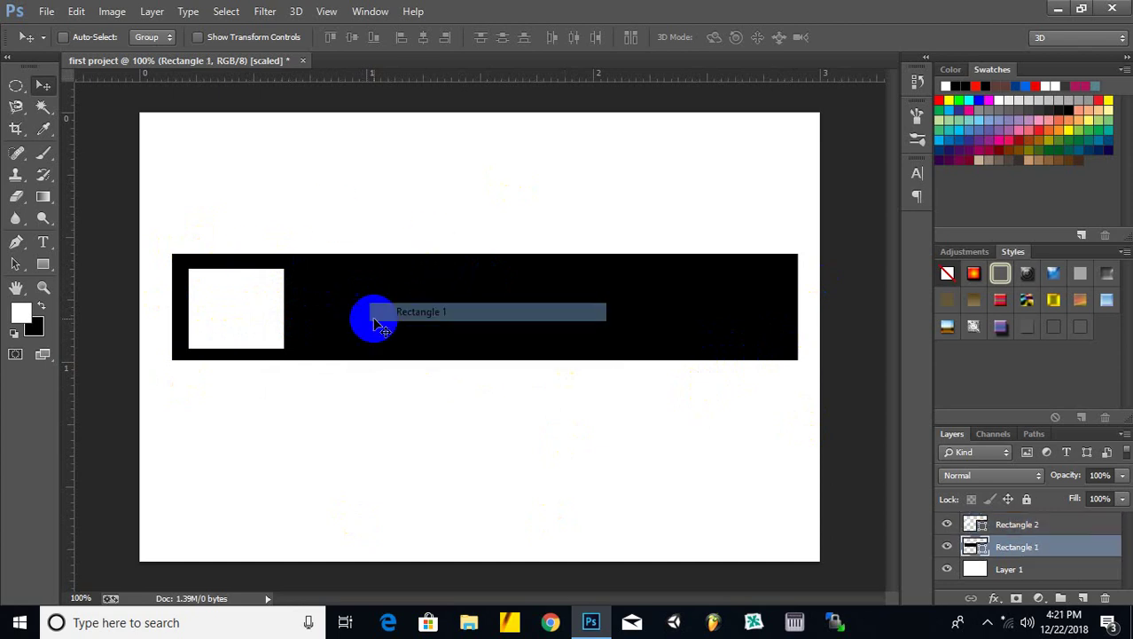
pyautogui.rightClick(263, 306)
pyautogui.click(285, 310)
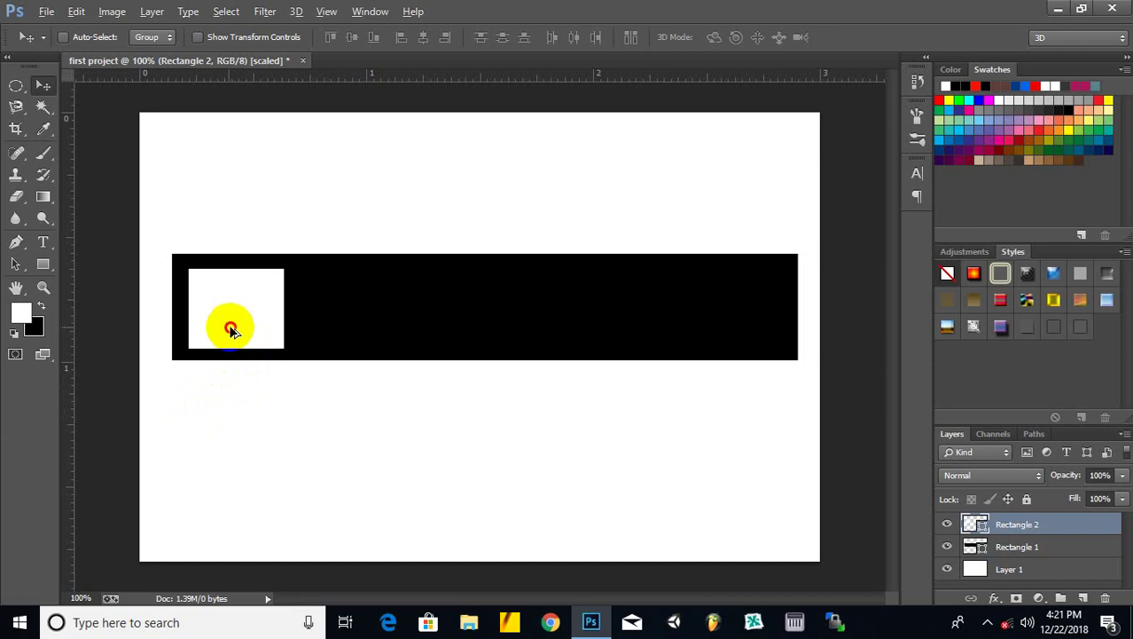
# Alt-drag copies of the white square into five evenly spaced frames, undoing the extra copy.
pyautogui.moveTo(230, 329)
pyautogui.mouseDown()
pyautogui.moveTo(443, 325)
pyautogui.moveTo(196, 322)
pyautogui.moveTo(299, 322)
pyautogui.moveTo(320, 306)
pyautogui.moveTo(383, 304)
pyautogui.moveTo(392, 232)
pyautogui.moveTo(426, 401)
pyautogui.moveTo(407, 346)
pyautogui.moveTo(357, 337)
pyautogui.moveTo(566, 326)
pyautogui.moveTo(303, 337)
pyautogui.moveTo(697, 346)
pyautogui.moveTo(281, 362)
pyautogui.moveTo(769, 366)
pyautogui.moveTo(318, 356)
pyautogui.moveTo(344, 356)
pyautogui.mouseUp()
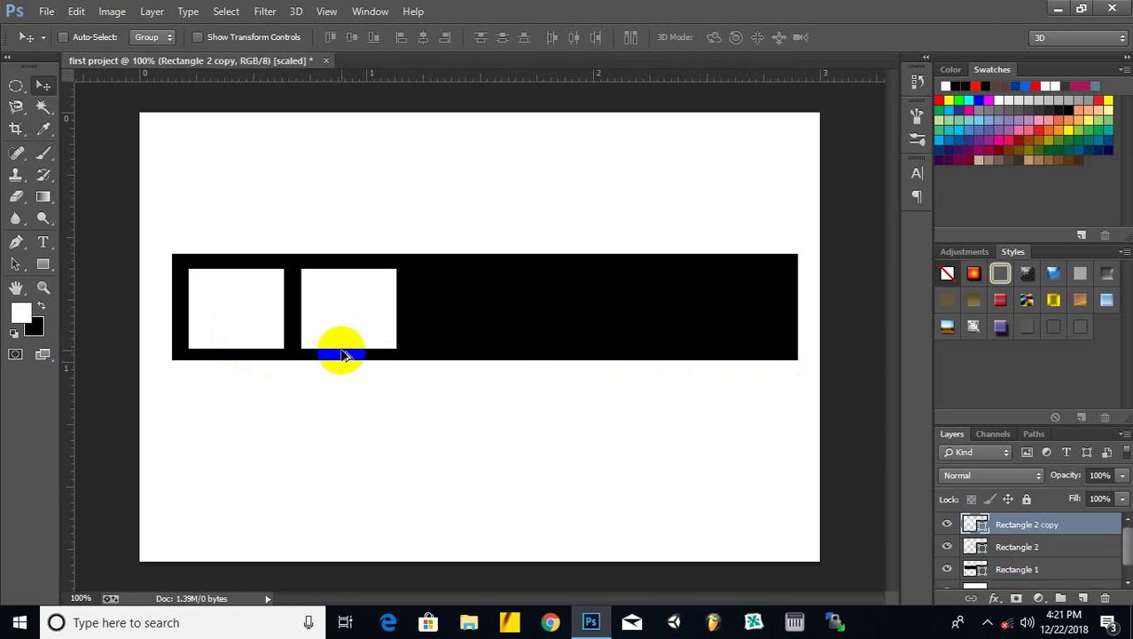
pyautogui.moveTo(357, 307)
pyautogui.mouseDown()
pyautogui.moveTo(866, 317)
pyautogui.moveTo(679, 305)
pyautogui.moveTo(480, 232)
pyautogui.moveTo(487, 221)
pyautogui.mouseUp()
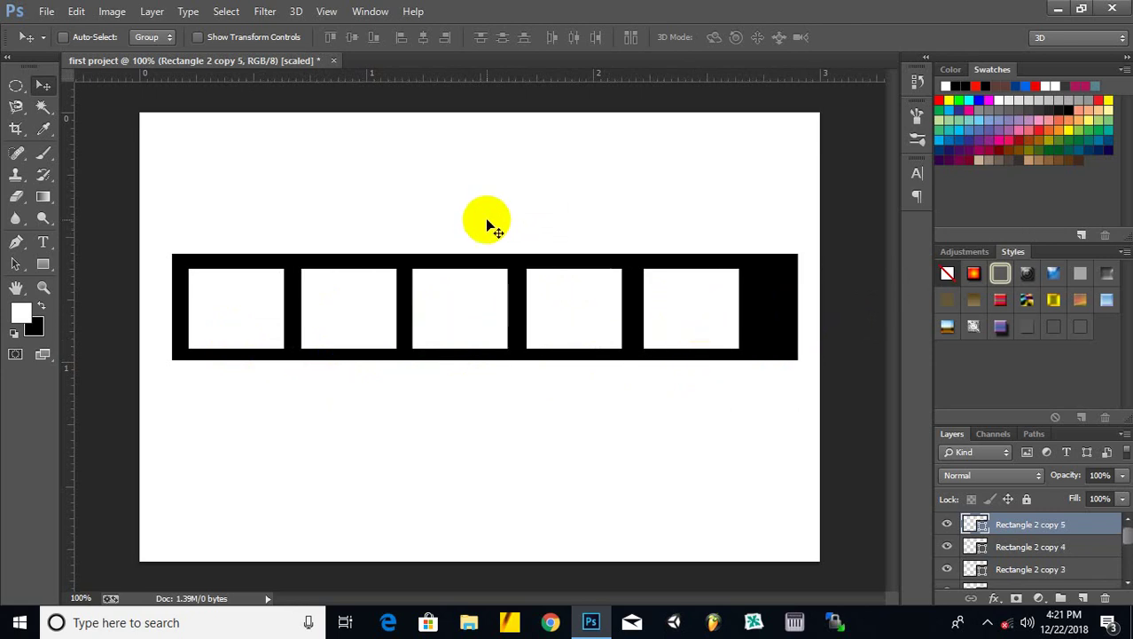
pyautogui.hotkey('ctrl', 'z')
pyautogui.moveTo(539, 296); pyautogui.dragTo(537, 306)
# Select all five frame layers, Rectangle 2 through Rectangle 2 copy 4, in the Layers panel.
pyautogui.click(724, 311)
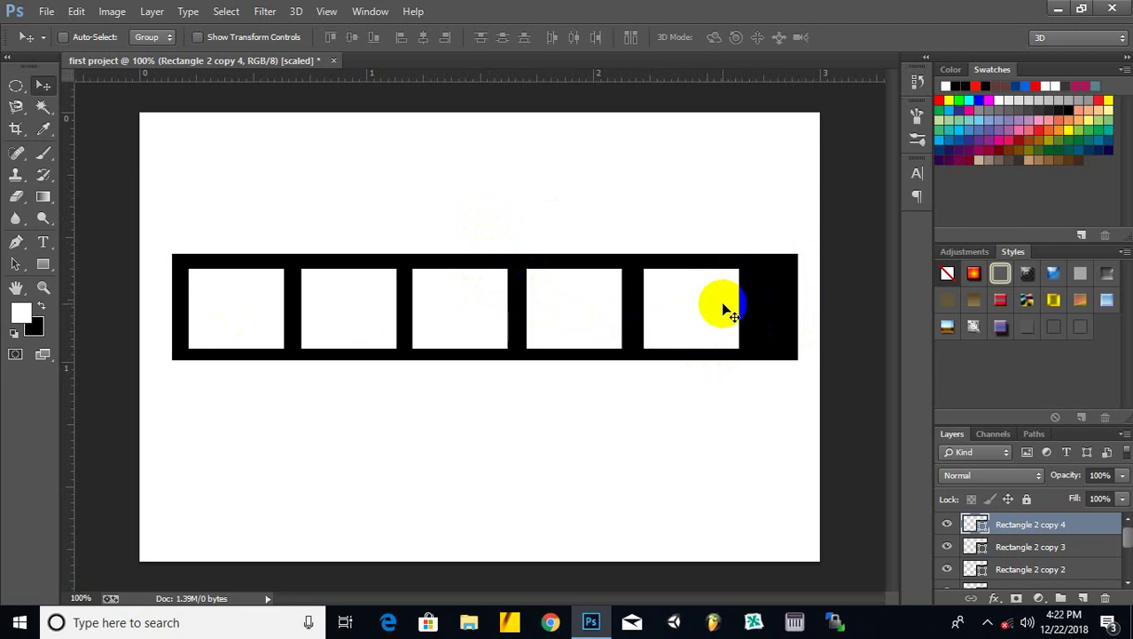
pyautogui.keyDown('shift'); pyautogui.click(1047, 550); pyautogui.keyUp('shift')
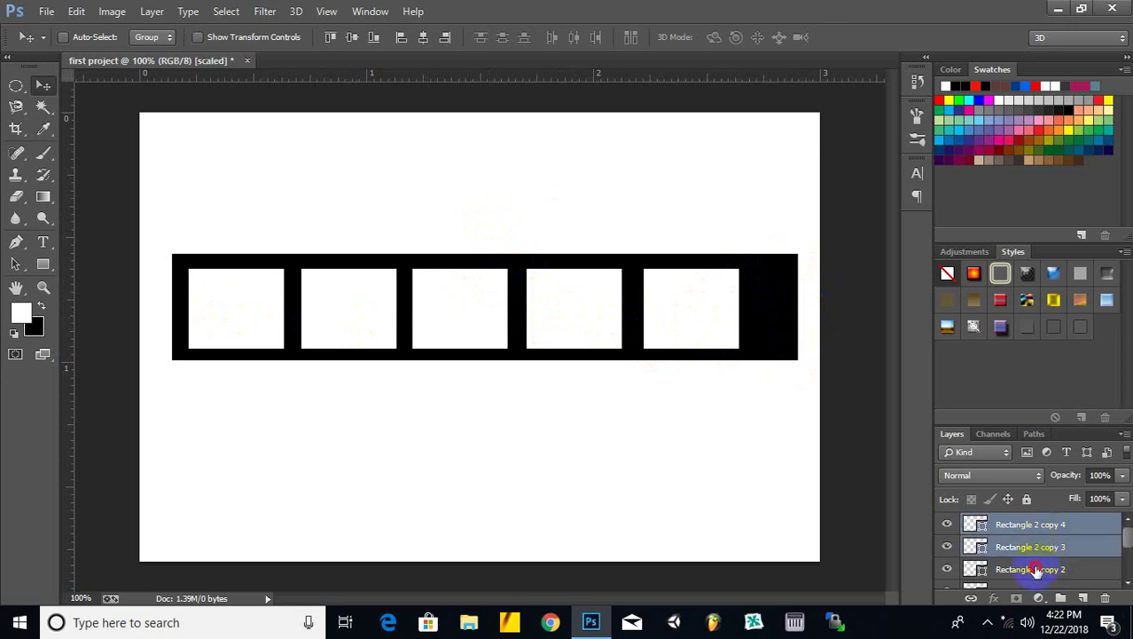
pyautogui.keyDown('shift'); pyautogui.click(1037, 572); pyautogui.keyUp('shift')
pyautogui.scroll(-1, 1047, 563)
pyautogui.keyDown('shift'); pyautogui.click(1057, 555); pyautogui.keyUp('shift')
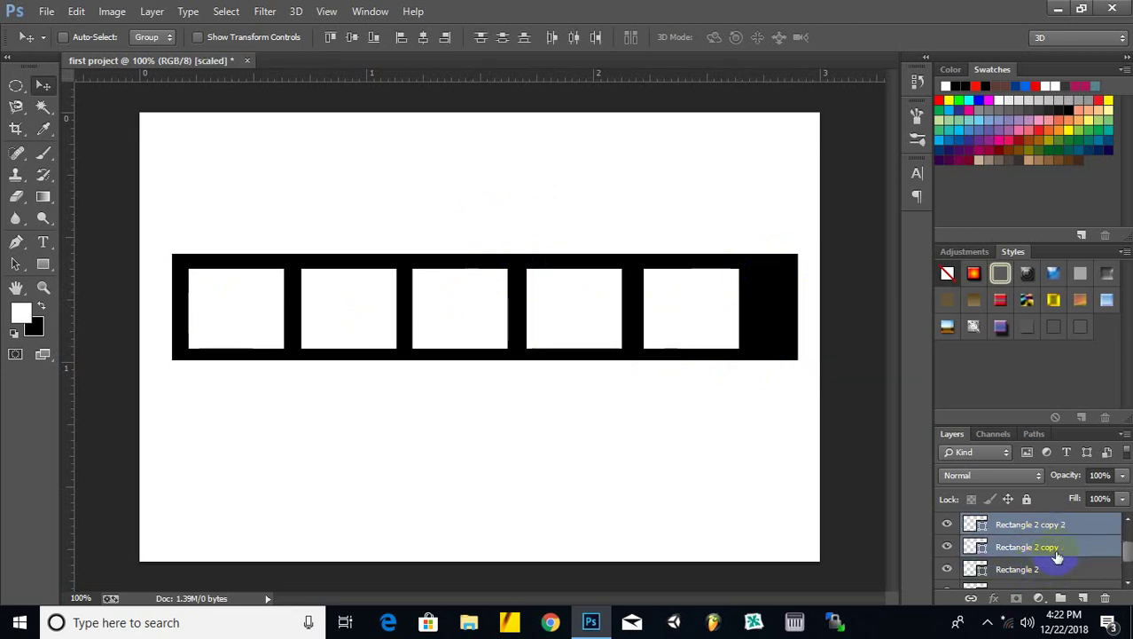
pyautogui.keyDown('shift'); pyautogui.click(1017, 572); pyautogui.keyUp('shift')
pyautogui.scroll(-1, 1033, 569)
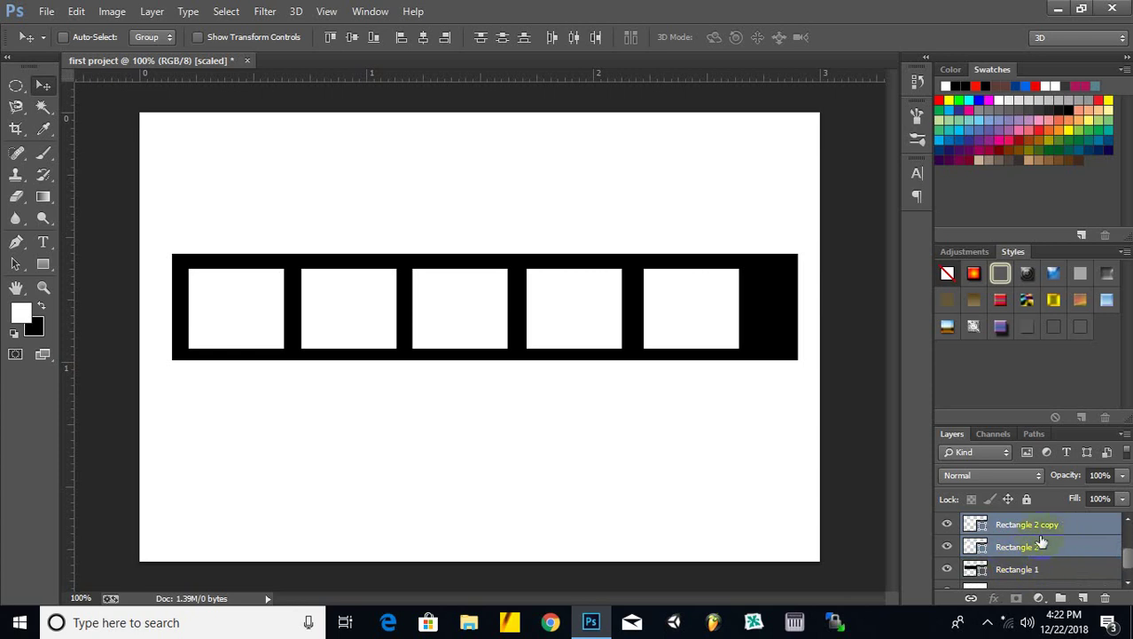
pyautogui.scroll(2, 1043, 554)
pyautogui.scroll(1, 1045, 550)
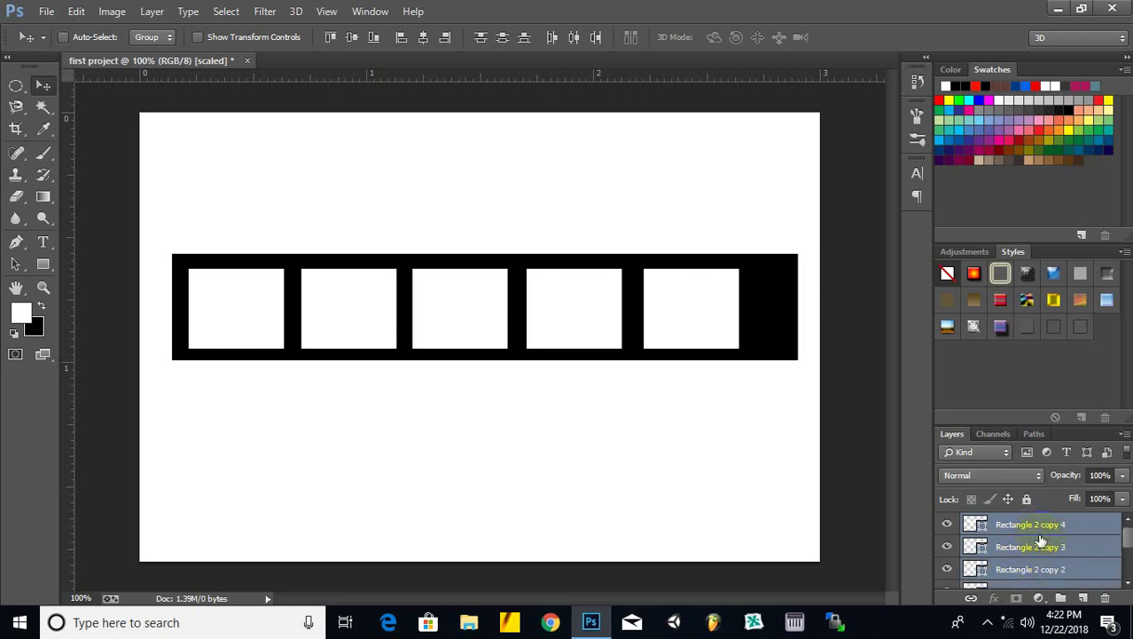
pyautogui.click(1042, 526)
pyautogui.scroll(-2, 1048, 544)
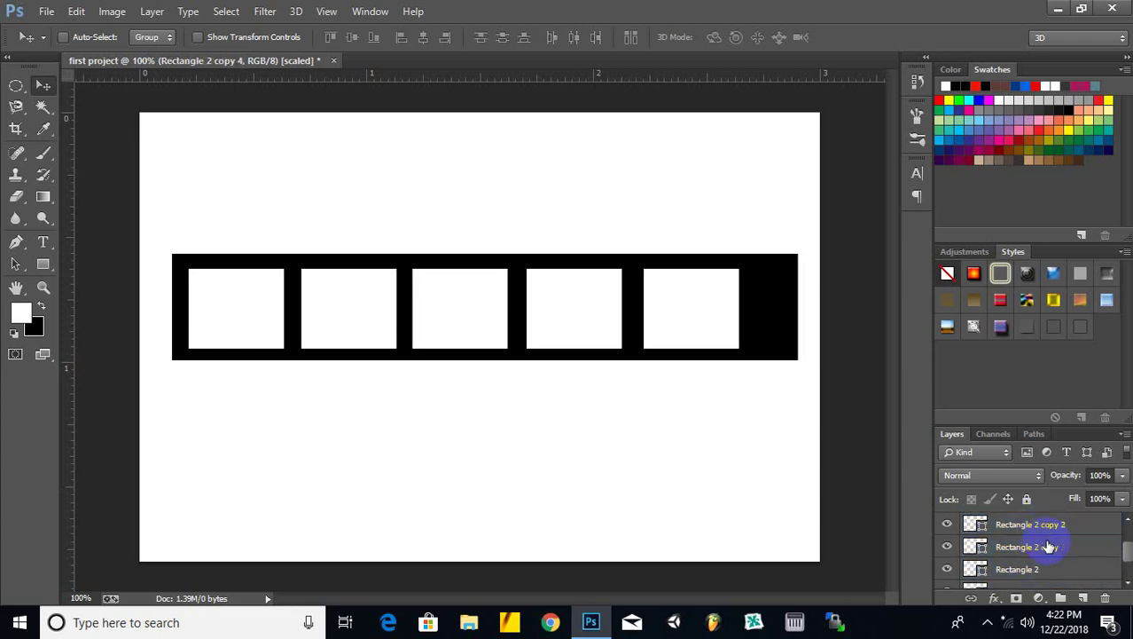
pyautogui.keyDown('shift'); pyautogui.click(1038, 547); pyautogui.keyUp('shift')
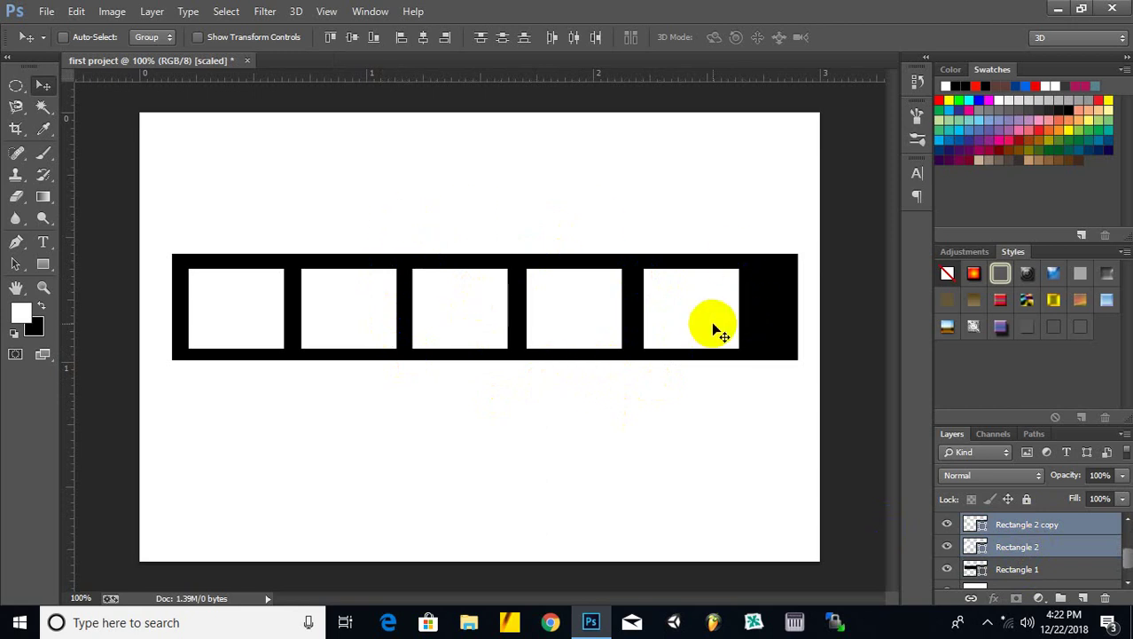
pyautogui.click(671, 373)
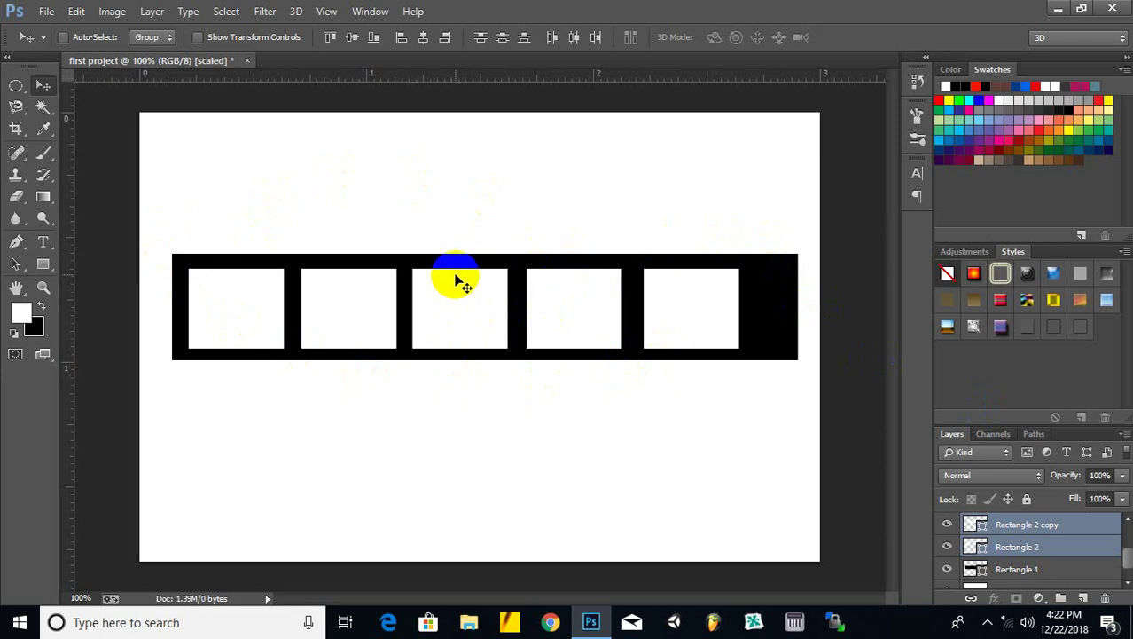
# Stretch the five selected frames with Free Transform to span the black bar's width.
pyautogui.hotkey('ctrl', 't')
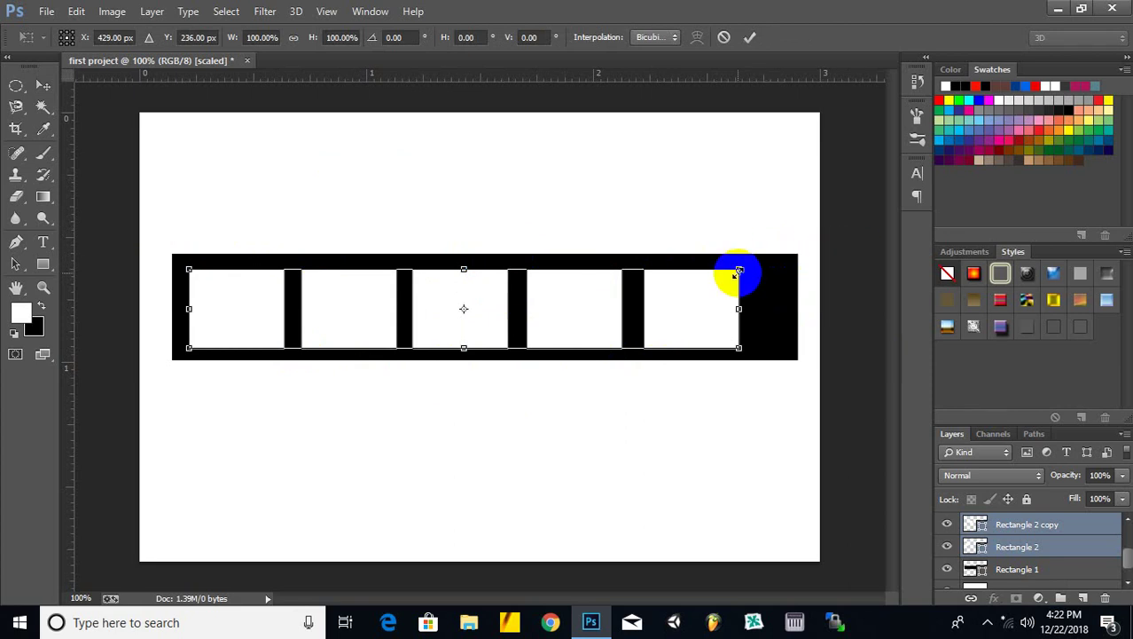
pyautogui.moveTo(738, 268)
pyautogui.mouseDown()
pyautogui.moveTo(705, 256)
pyautogui.moveTo(771, 255)
pyautogui.moveTo(759, 268)
pyautogui.moveTo(772, 255)
pyautogui.moveTo(780, 266)
pyautogui.mouseUp()
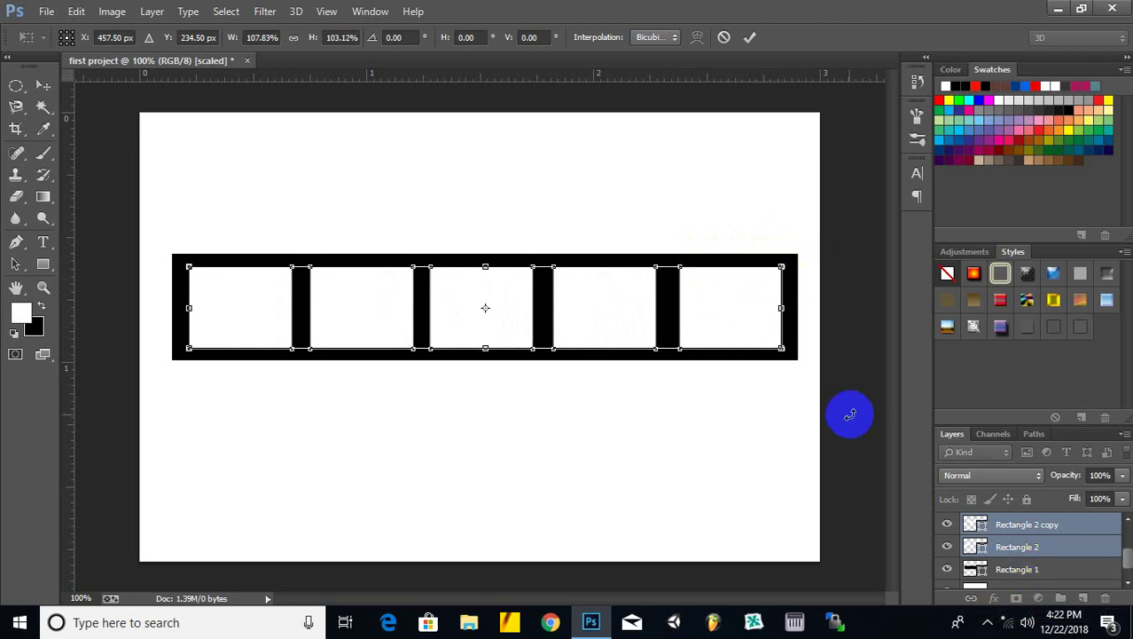
pyautogui.press('Return')
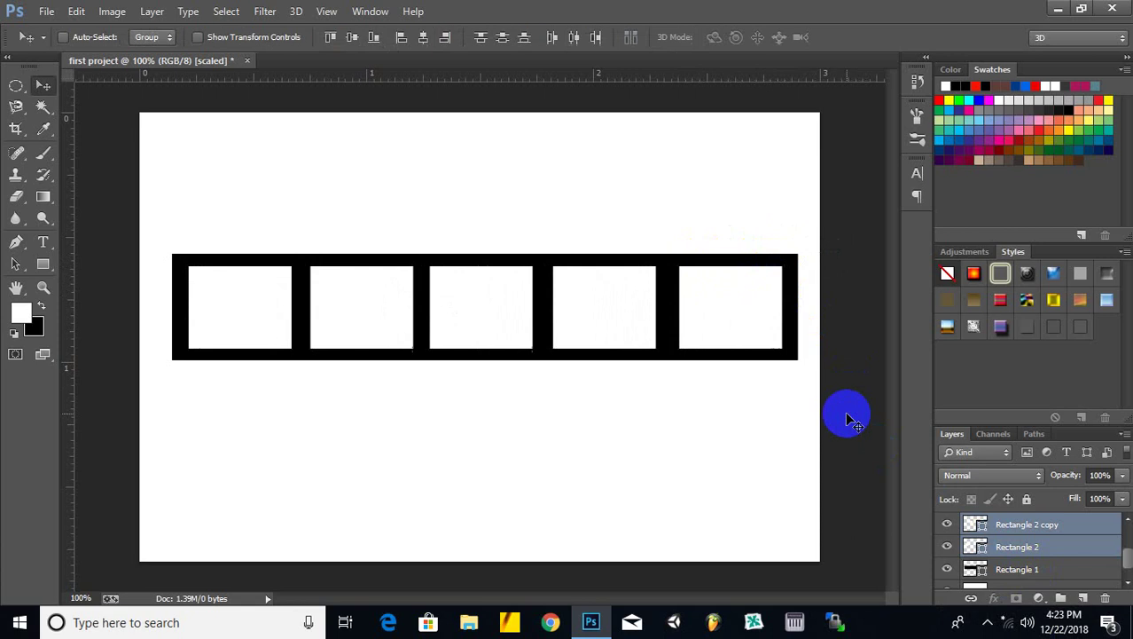
# Make Rectangle 2 the only active layer and Alt-drag a copy of the white frame.
pyautogui.rightClick(269, 288)
pyautogui.click(288, 293)
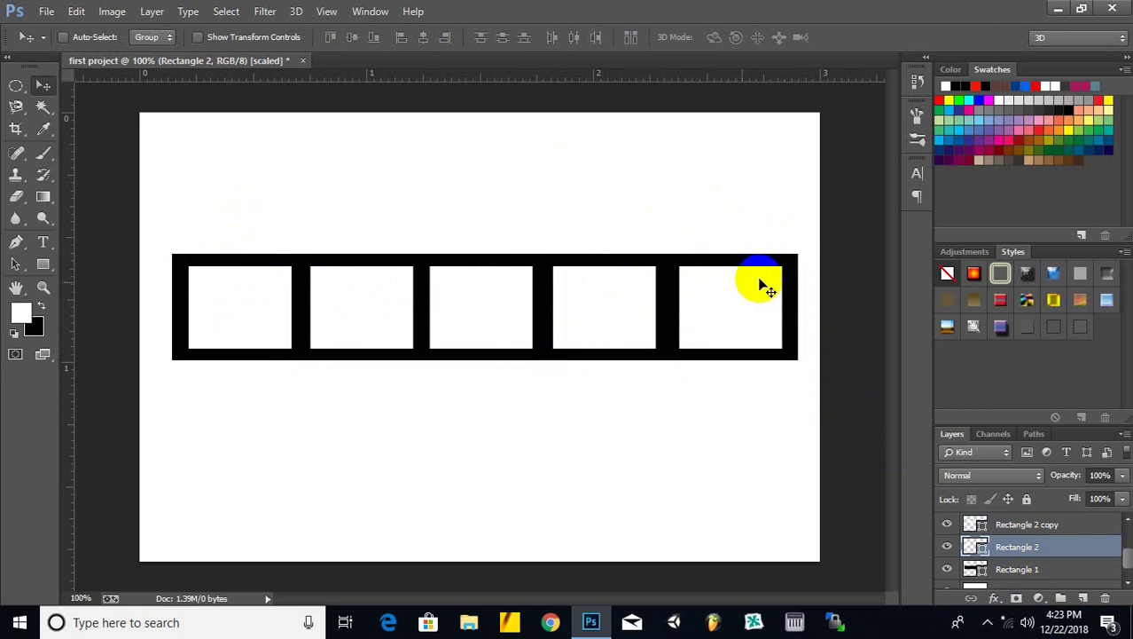
pyautogui.rightClick(209, 326)
pyautogui.click(233, 334)
pyautogui.moveTo(232, 304)
pyautogui.mouseDown()
pyautogui.moveTo(229, 292)
pyautogui.moveTo(225, 316)
pyautogui.mouseUp()
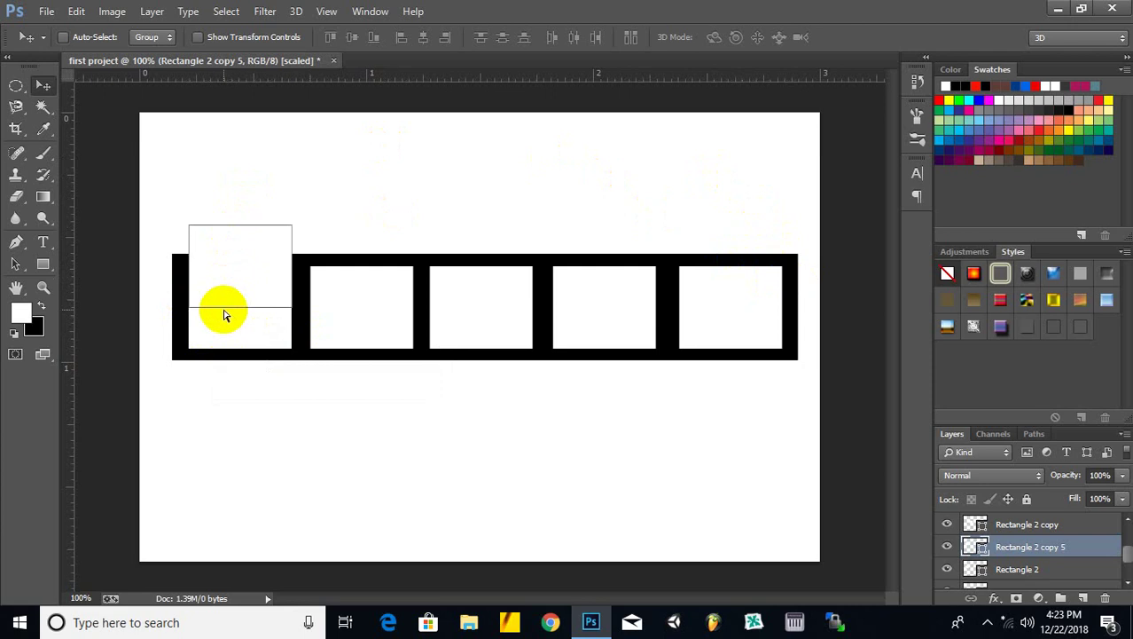
# Shrink the copied rectangle to sprocket-hole size and move it toward the top border.
pyautogui.hotkey('ctrl', 't')
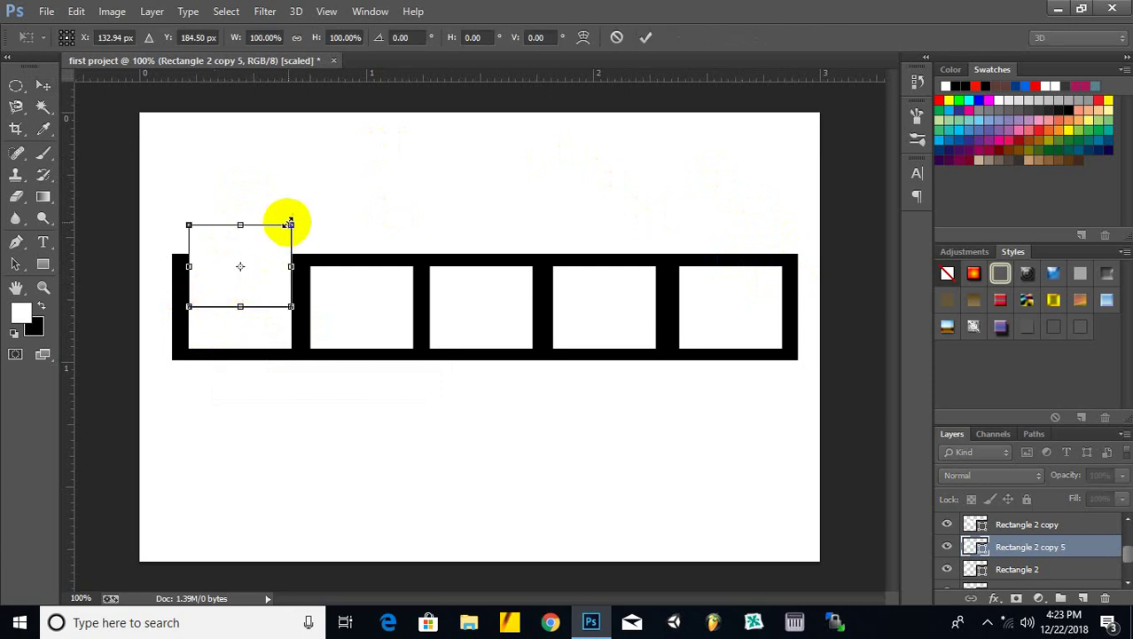
pyautogui.moveTo(290, 223)
pyautogui.mouseDown()
pyautogui.moveTo(210, 264)
pyautogui.moveTo(197, 302)
pyautogui.mouseUp()
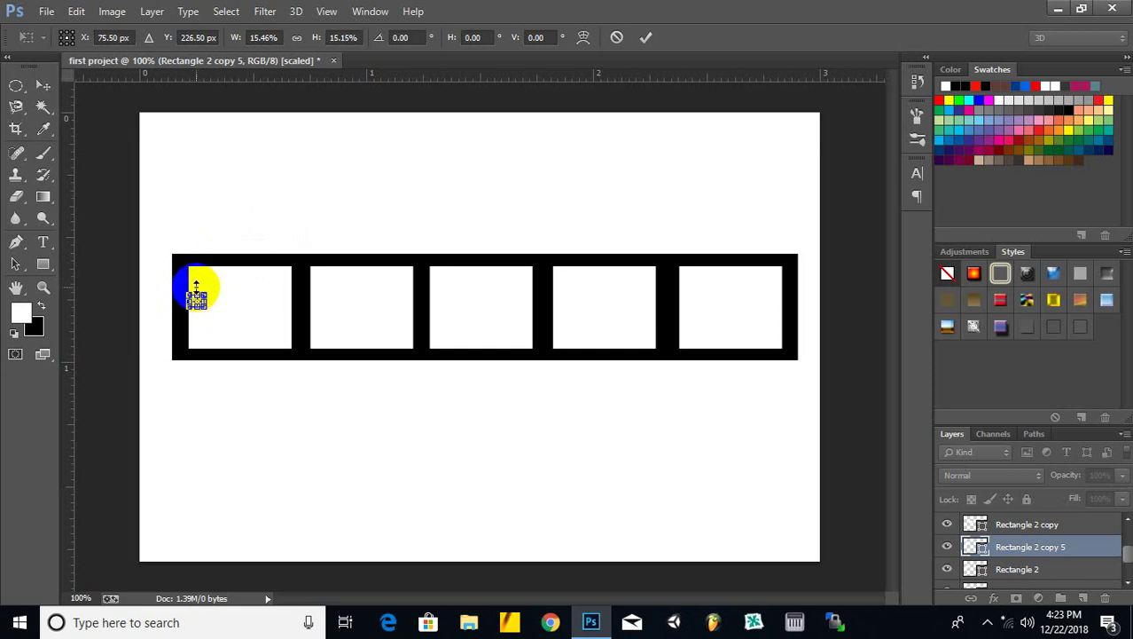
pyautogui.scroll(2, 193, 301)
pyautogui.scroll(2, 166, 301)
pyautogui.scroll(1, 158, 293)
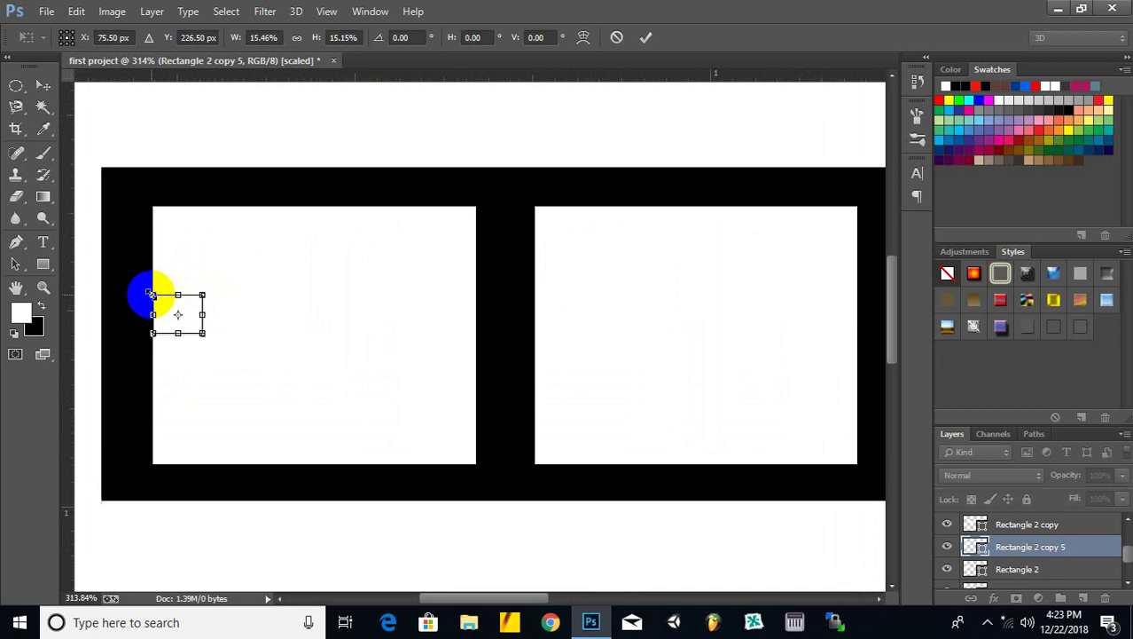
pyautogui.scroll(1, 177, 302)
pyautogui.moveTo(196, 306); pyautogui.dragTo(226, 147)
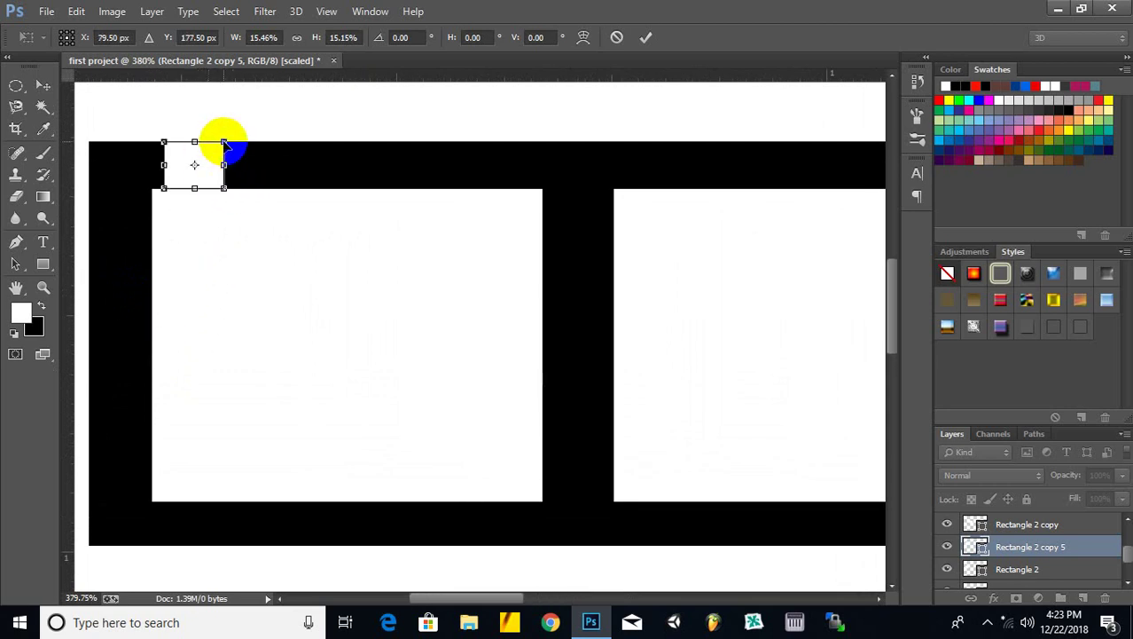
pyautogui.moveTo(224, 142); pyautogui.dragTo(206, 155)
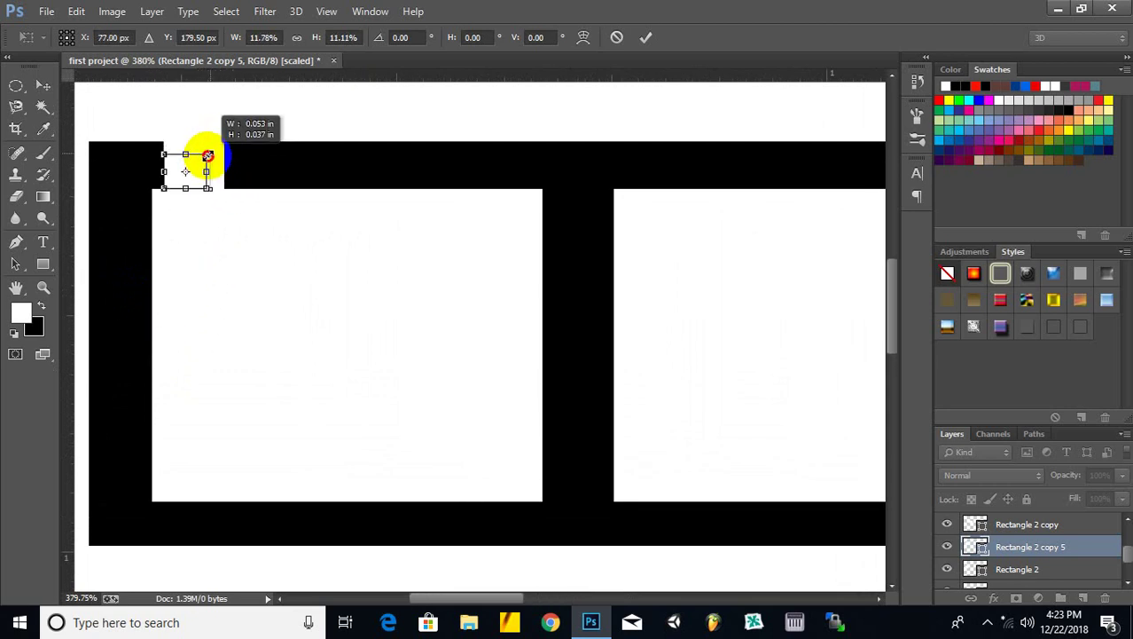
pyautogui.press('Return')
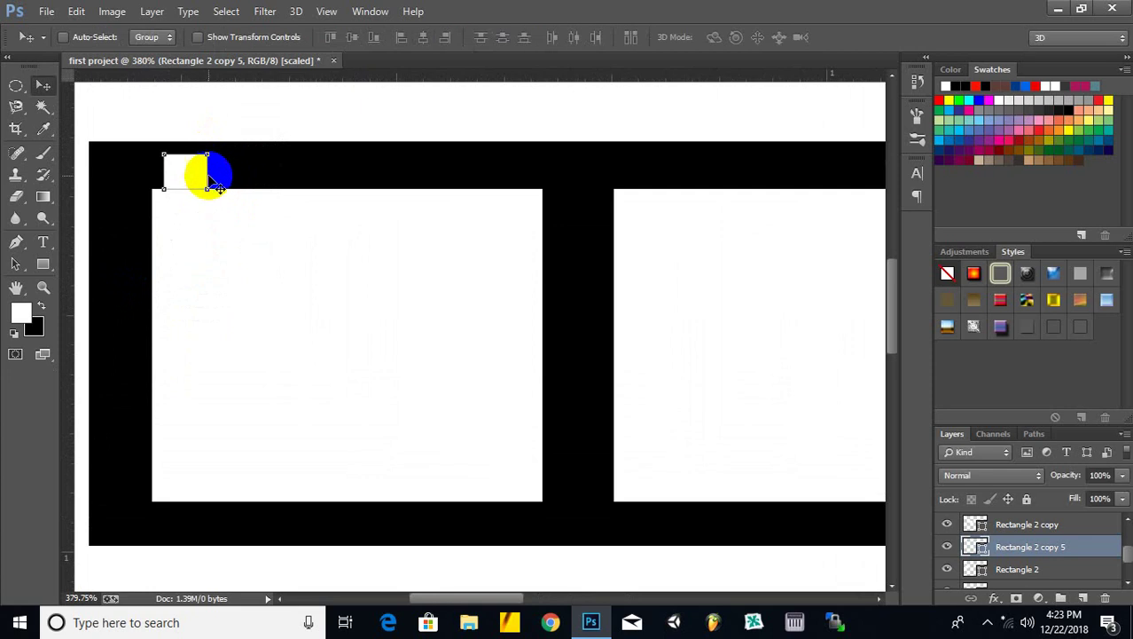
# Move the small box into the top black border and make it shorter.
pyautogui.moveTo(204, 172); pyautogui.dragTo(189, 164)
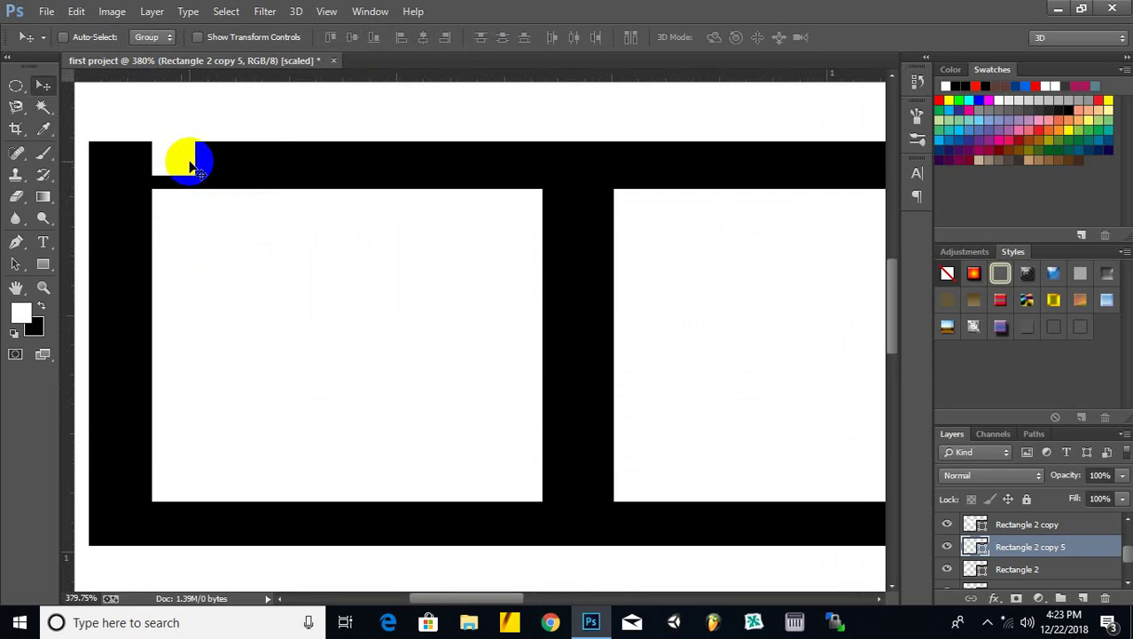
pyautogui.hotkey('ctrl', 't')
pyautogui.moveTo(174, 140); pyautogui.dragTo(174, 153)
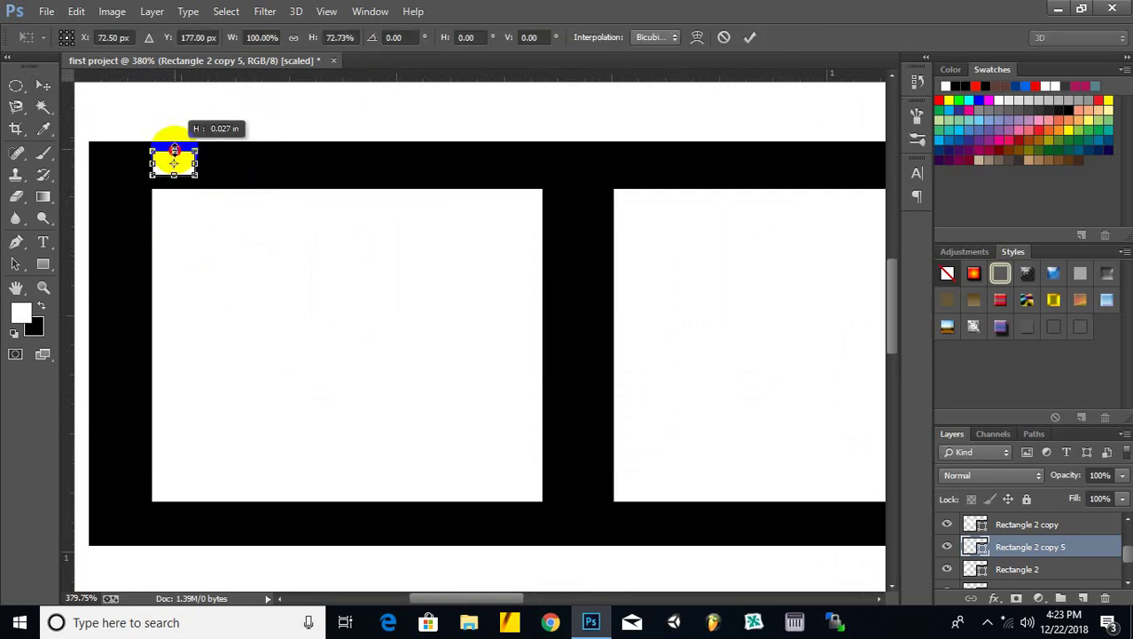
pyautogui.press('Return')
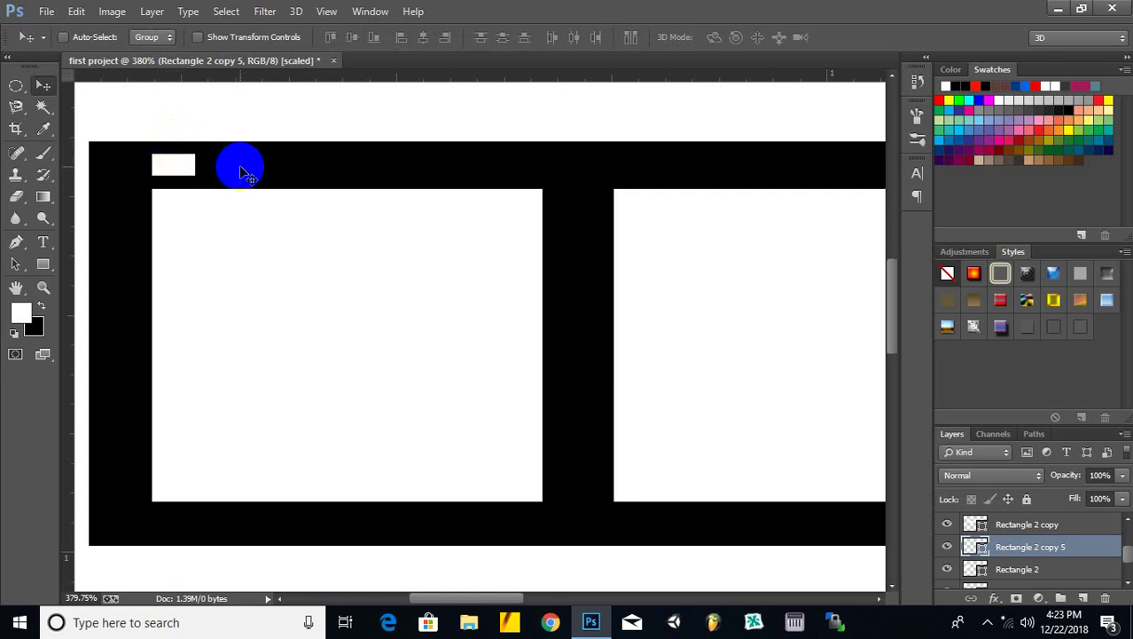
pyautogui.scroll(-1, 1100, 550)
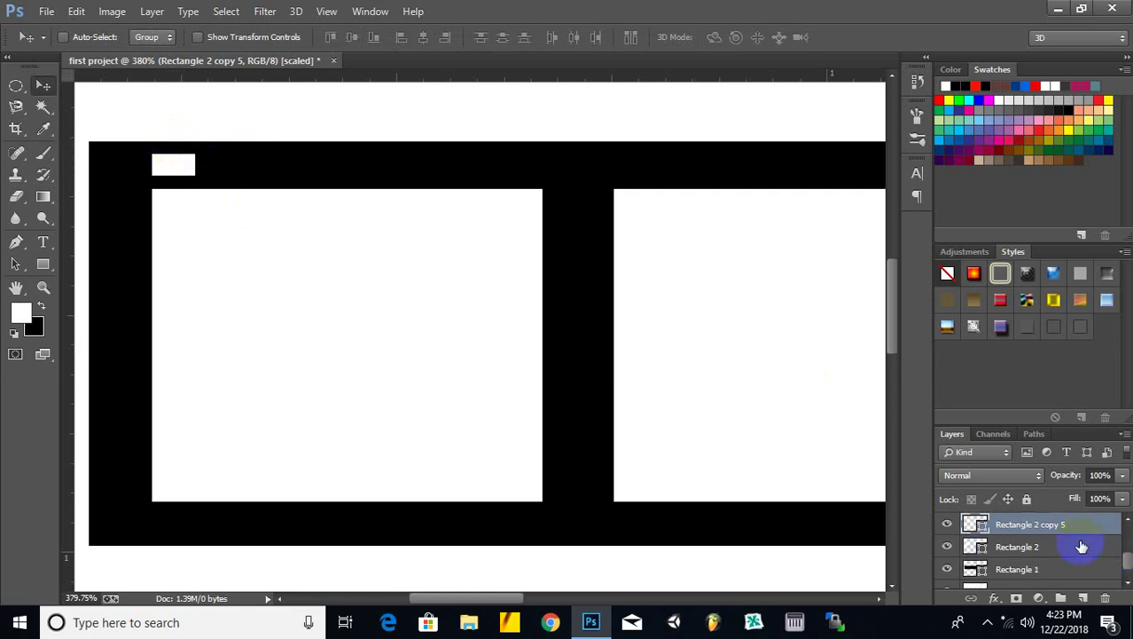
# Move the hole's layer to the top of the stack and Alt-drag a copy to its right.
pyautogui.scroll(1, 1064, 541)
pyautogui.moveTo(1040, 533)
pyautogui.mouseDown()
pyautogui.moveTo(1043, 498)
pyautogui.moveTo(1057, 538)
pyautogui.mouseUp()
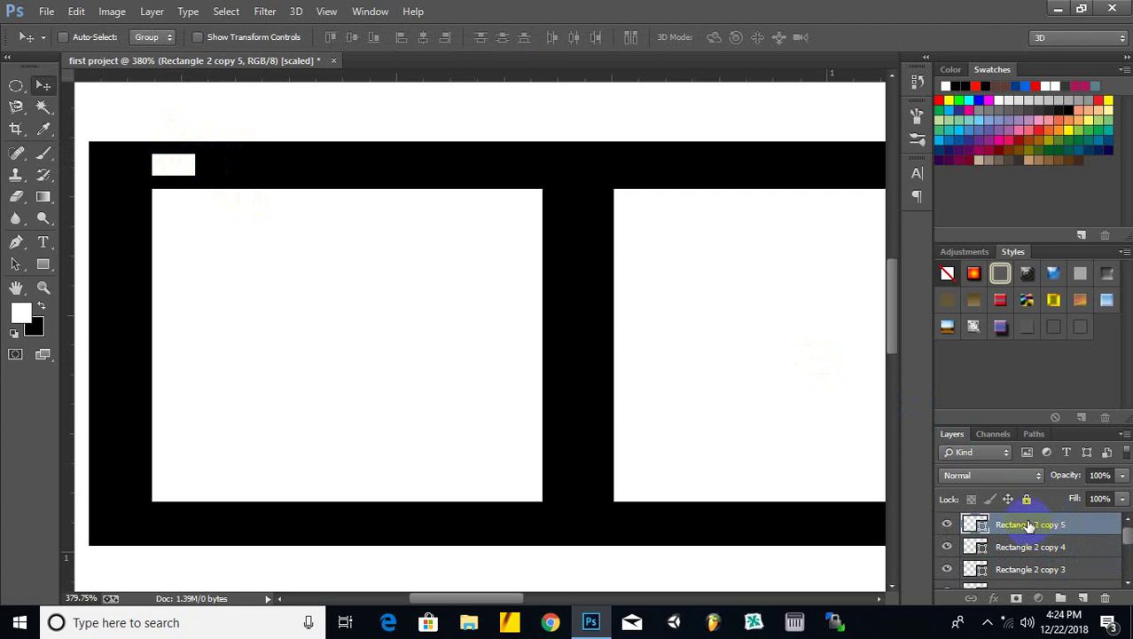
pyautogui.click(181, 167)
pyautogui.moveTo(182, 170); pyautogui.dragTo(239, 173)
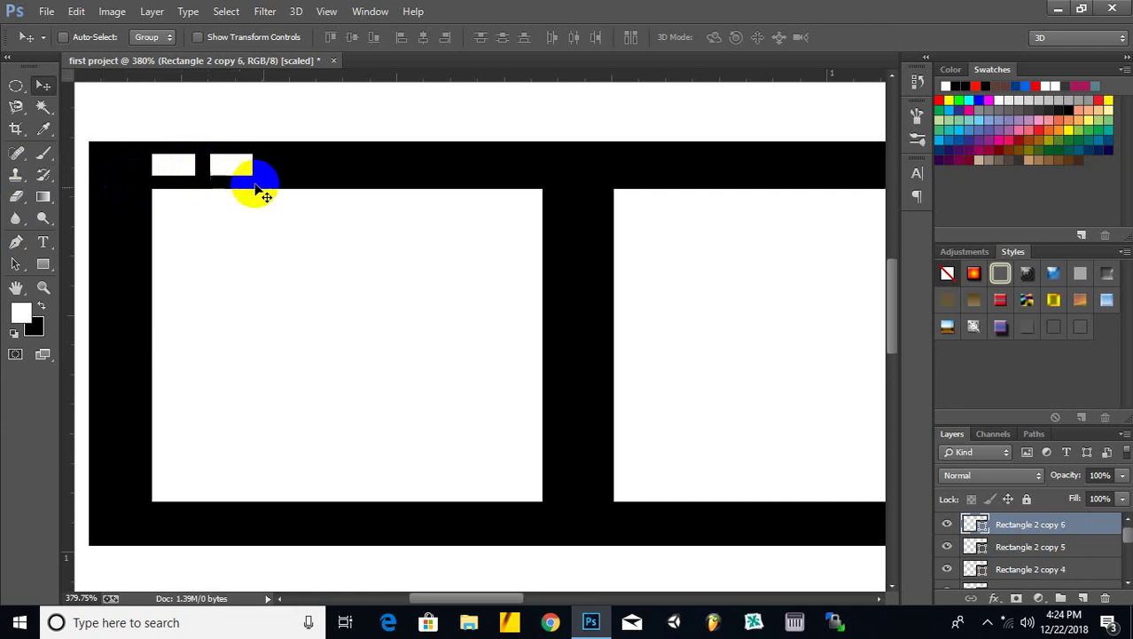
# Select the hole layers and Alt-drag copies further along the top border.
pyautogui.keyDown('shift'); pyautogui.click(1060, 547); pyautogui.keyUp('shift')
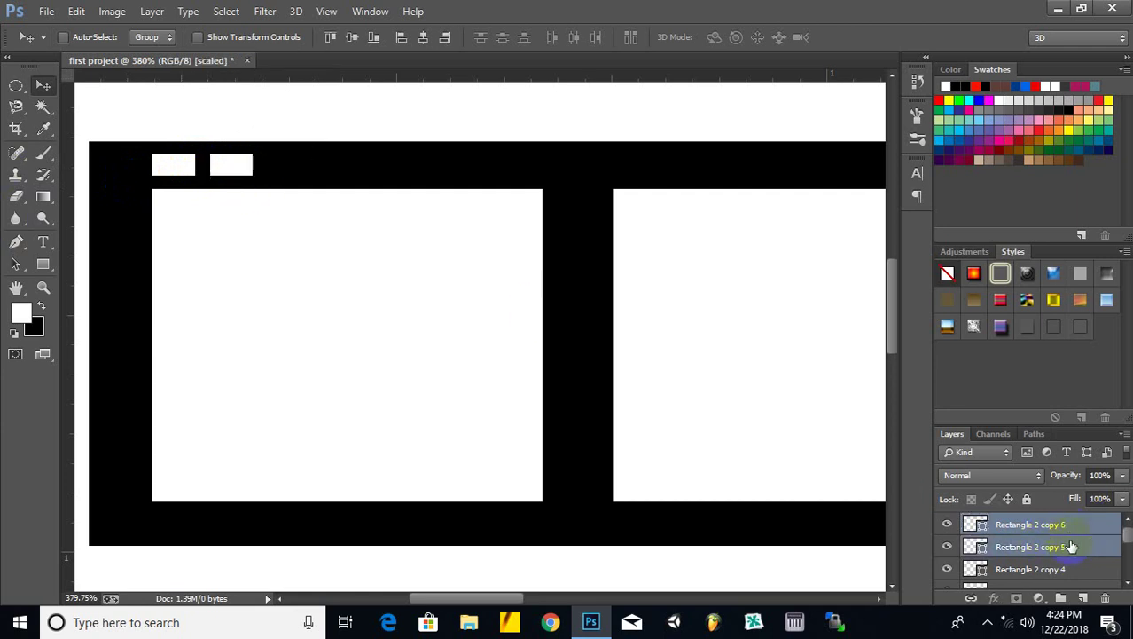
pyautogui.moveTo(233, 167); pyautogui.dragTo(353, 170)
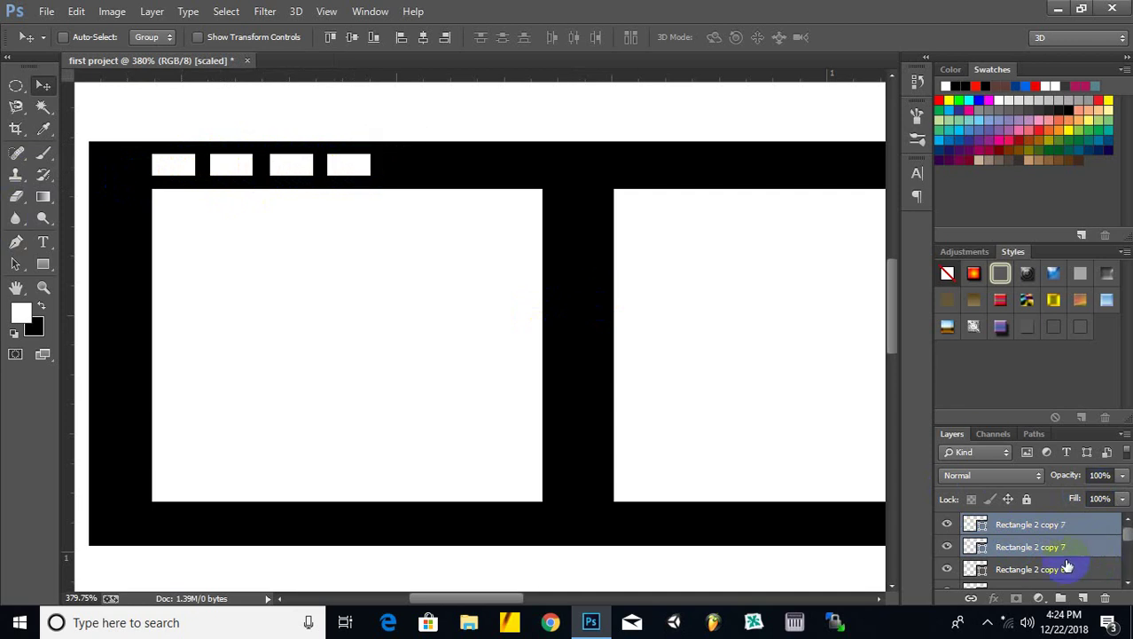
pyautogui.keyDown('shift'); pyautogui.click(1056, 573); pyautogui.keyUp('shift')
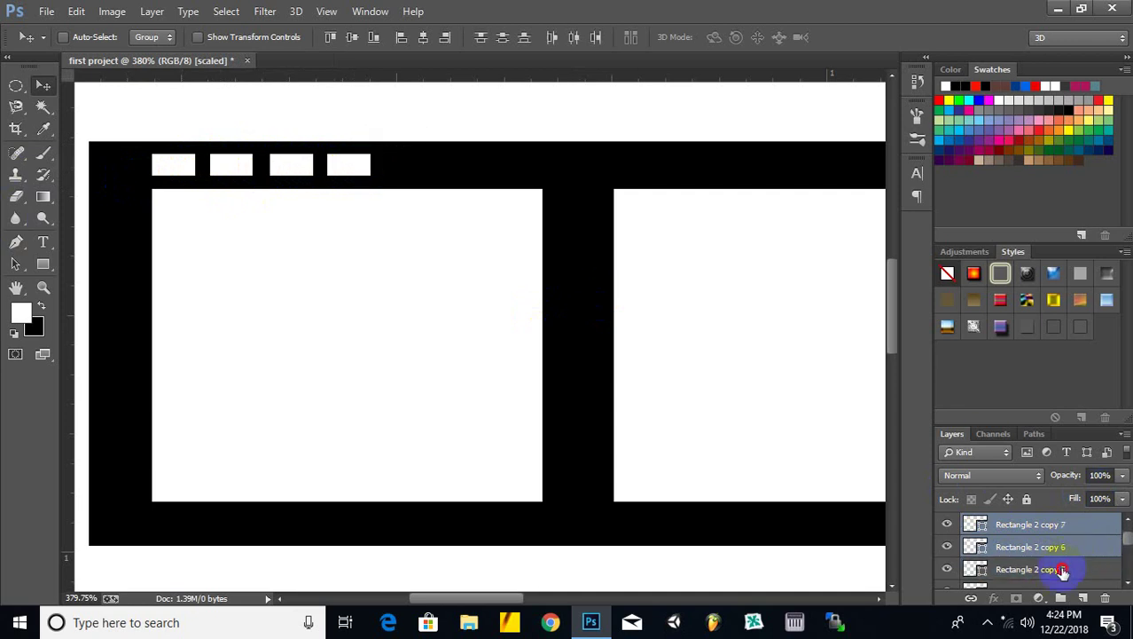
pyautogui.moveTo(356, 165)
pyautogui.mouseDown()
pyautogui.moveTo(615, 168)
pyautogui.moveTo(590, 165)
pyautogui.mouseUp()
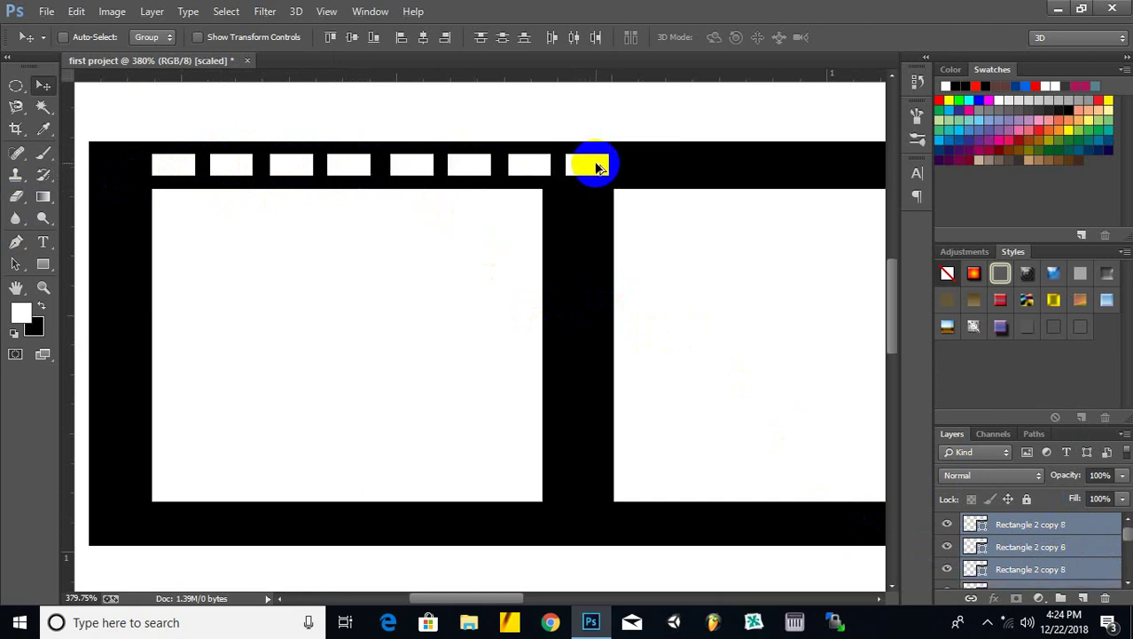
# Select three hole layers and duplicate them further right into the top row.
pyautogui.click(1083, 546)
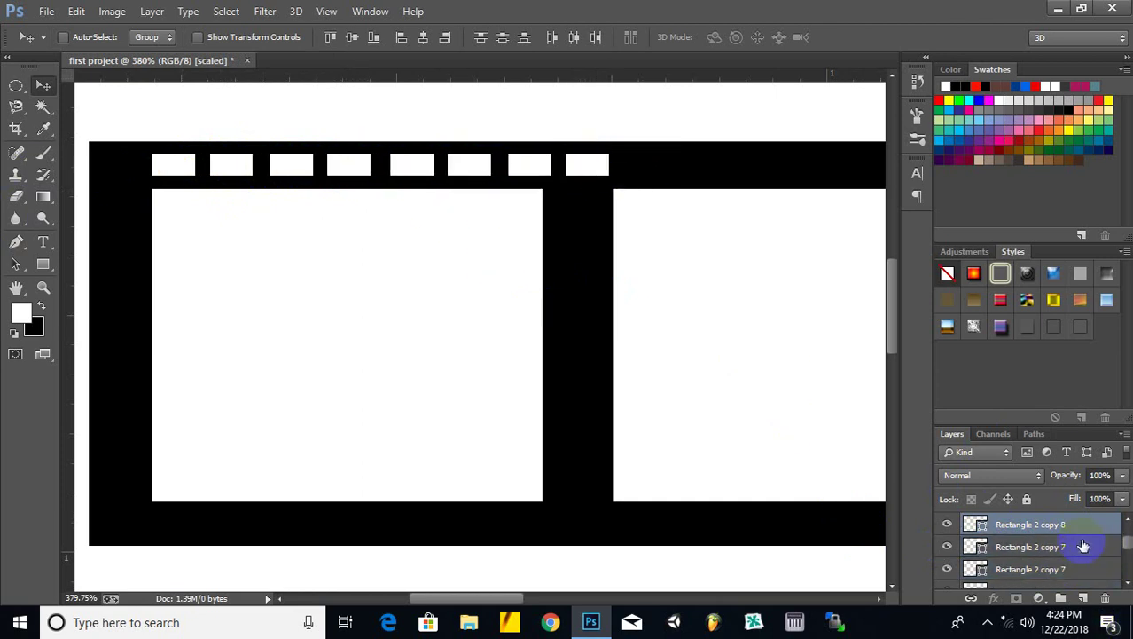
pyautogui.keyDown('shift'); pyautogui.click(1046, 572); pyautogui.keyUp('shift')
pyautogui.scroll(-1, 1072, 561)
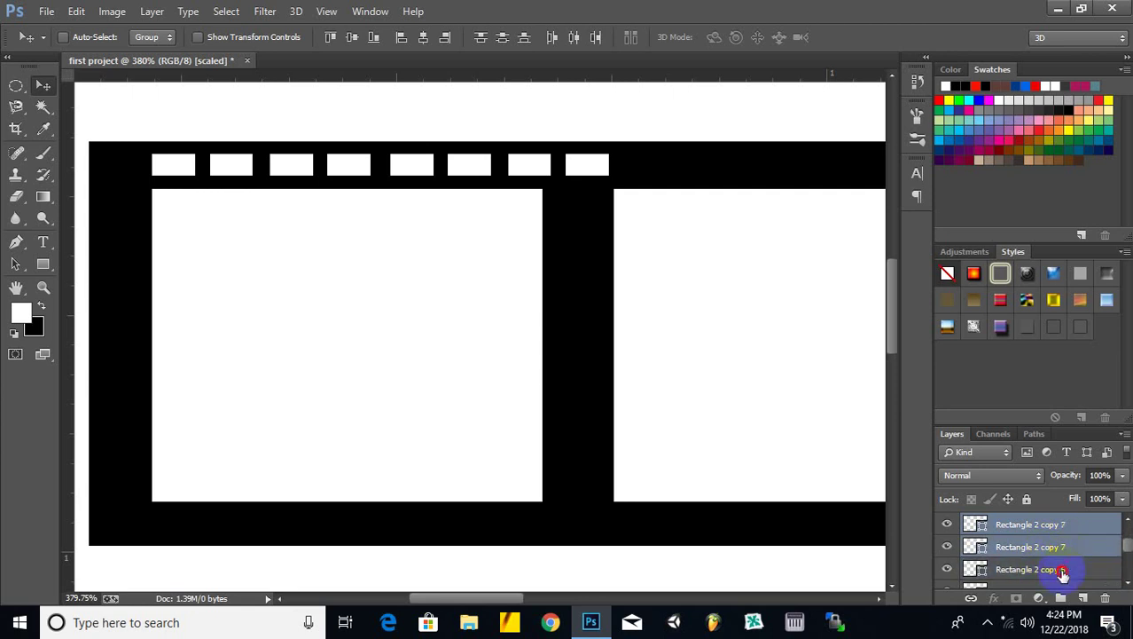
pyautogui.keyDown('shift'); pyautogui.click(1063, 572); pyautogui.keyUp('shift')
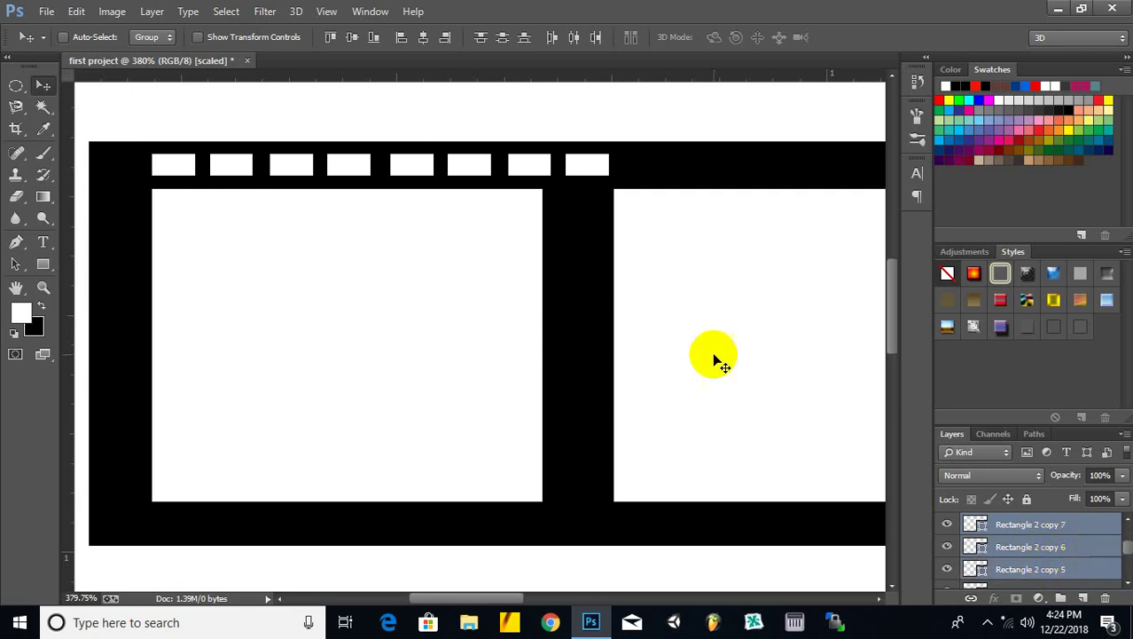
pyautogui.moveTo(405, 174); pyautogui.dragTo(600, 178)
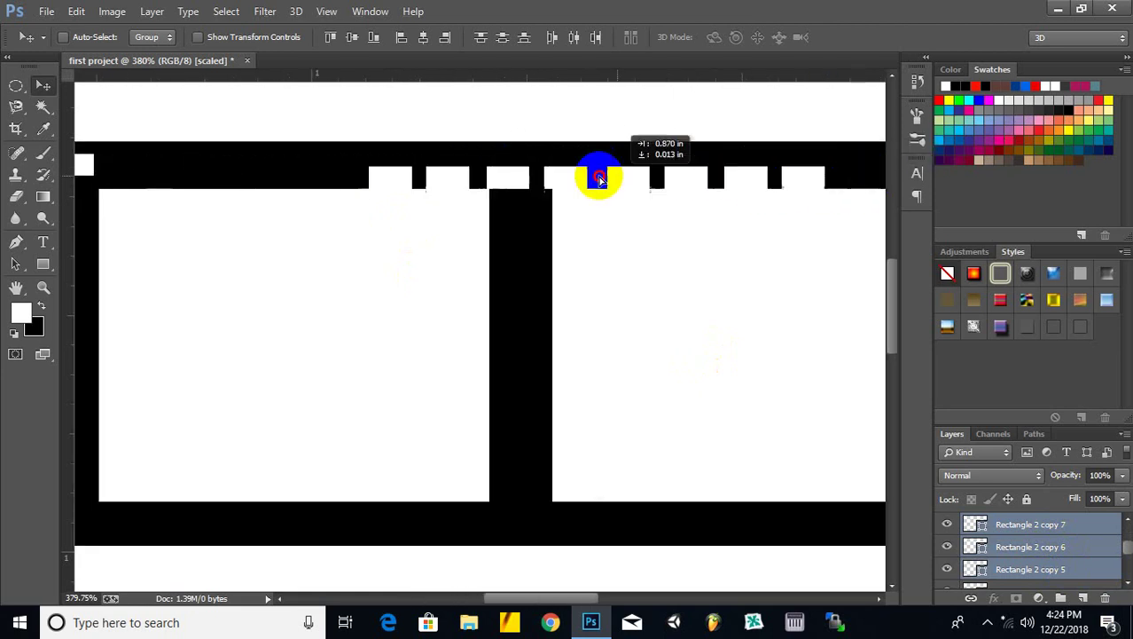
pyautogui.moveTo(600, 178); pyautogui.dragTo(367, 169)
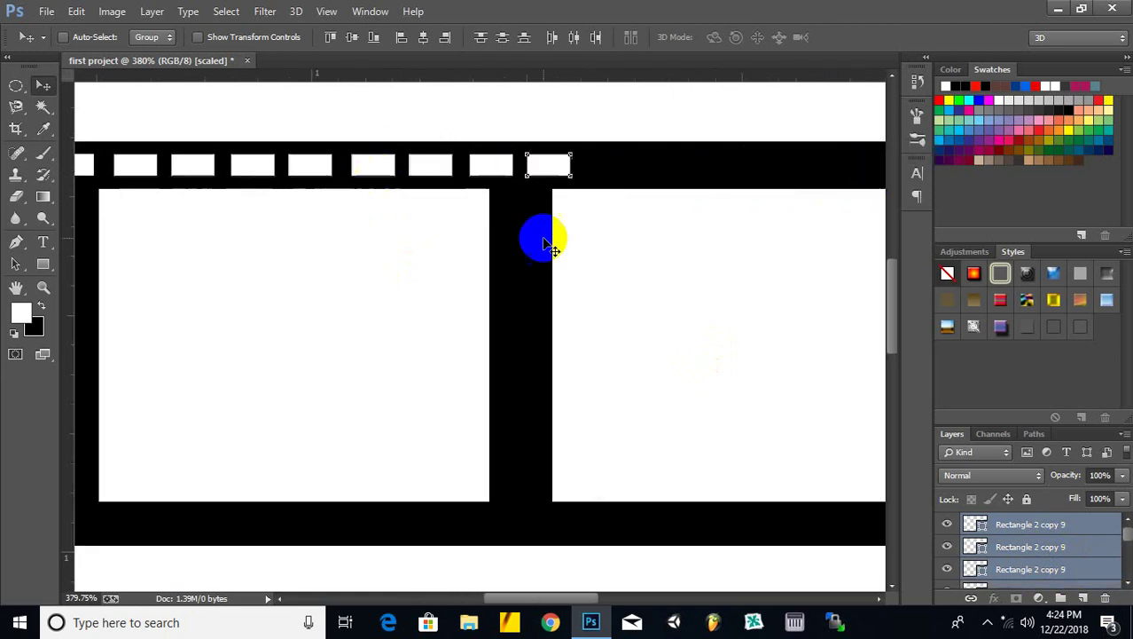
# Extend the top row of sprocket holes to the strip's right end with more copies.
pyautogui.scroll(-2, 550, 244)
pyautogui.scroll(-1, 550, 244)
pyautogui.scroll(-1, 554, 253)
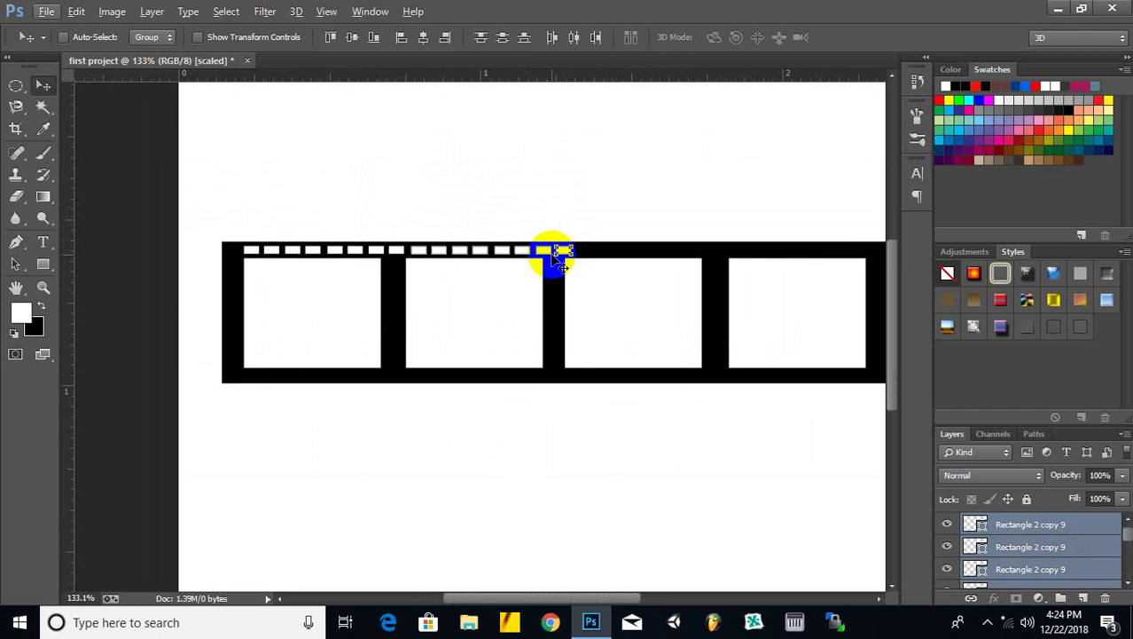
pyautogui.moveTo(556, 254); pyautogui.dragTo(715, 253)
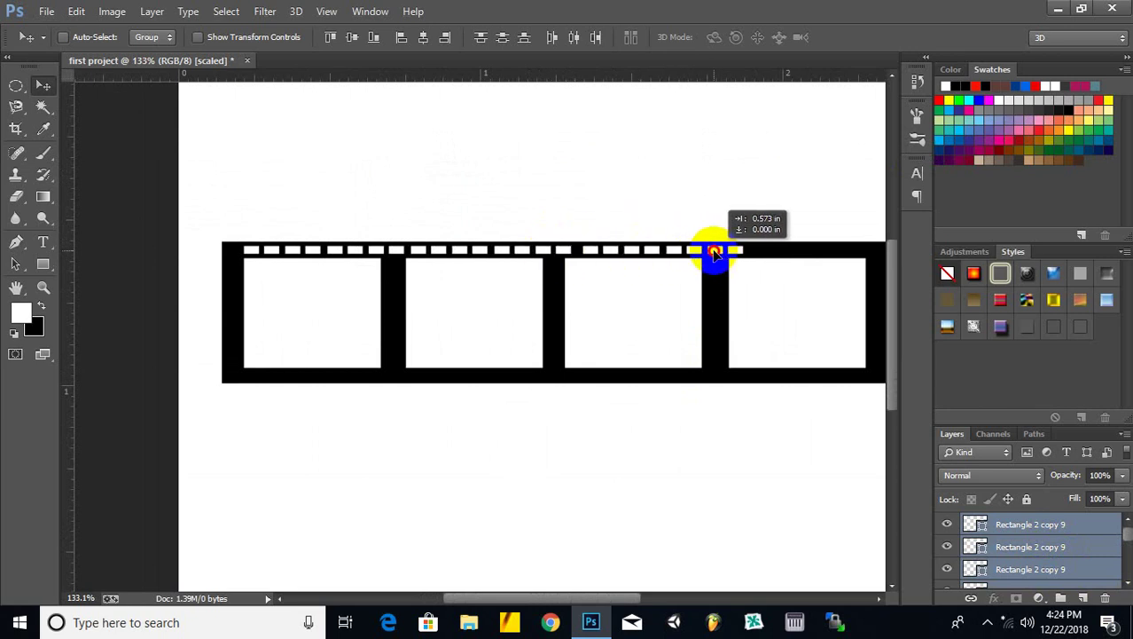
pyautogui.moveTo(715, 253); pyautogui.dragTo(715, 252)
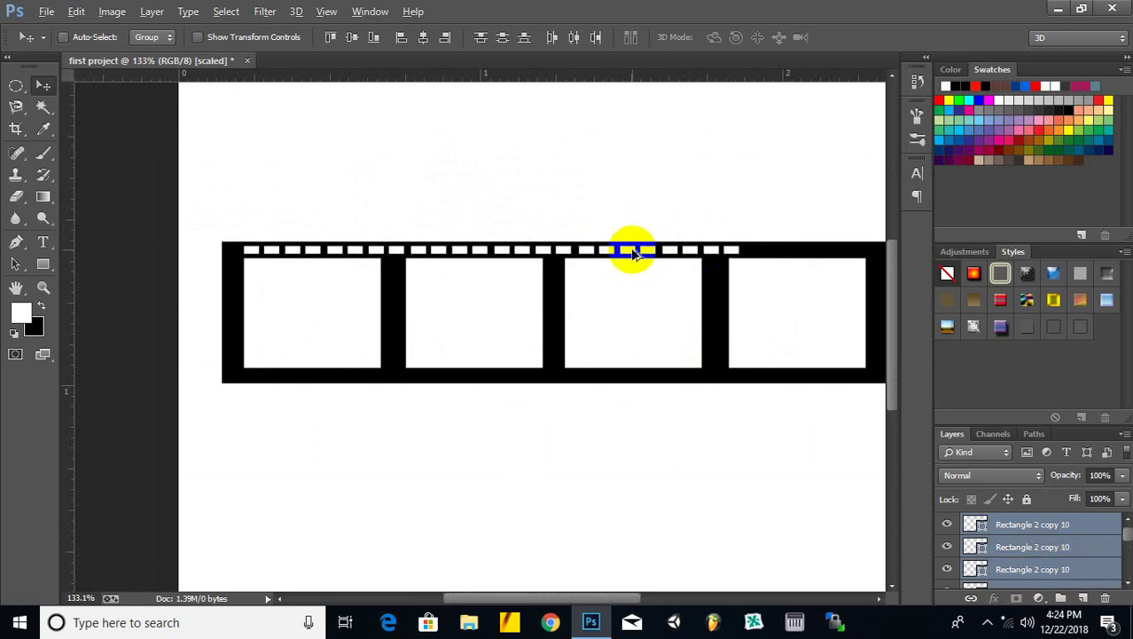
pyautogui.moveTo(633, 253); pyautogui.dragTo(798, 253)
pyautogui.hotkey('ctrl', '-')
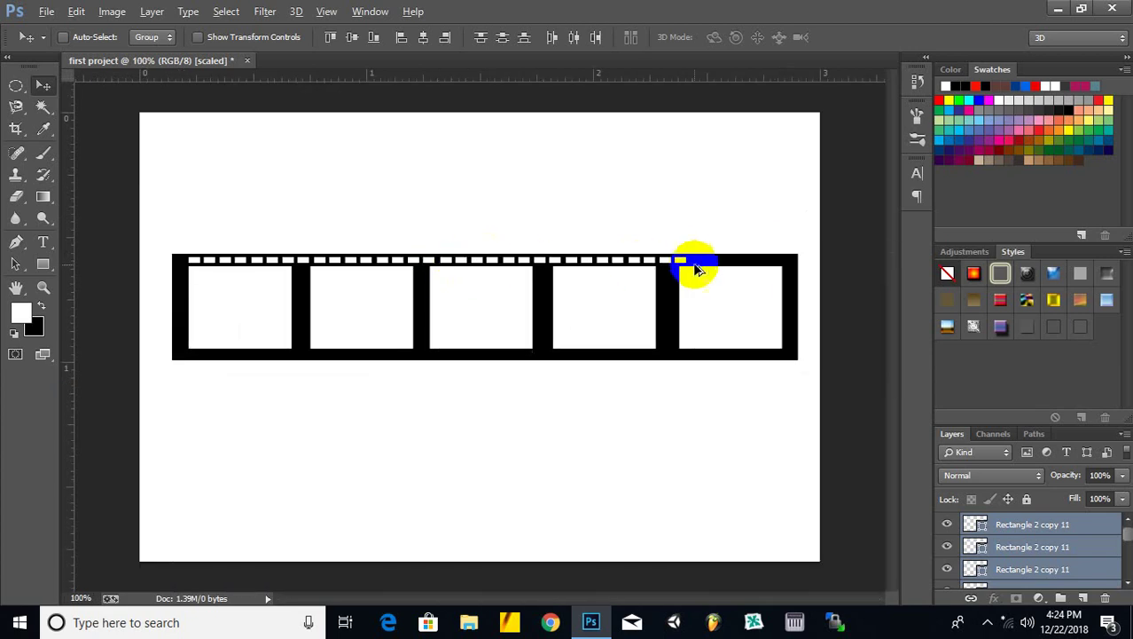
pyautogui.scroll(1, 697, 269)
pyautogui.moveTo(688, 250); pyautogui.dragTo(822, 254)
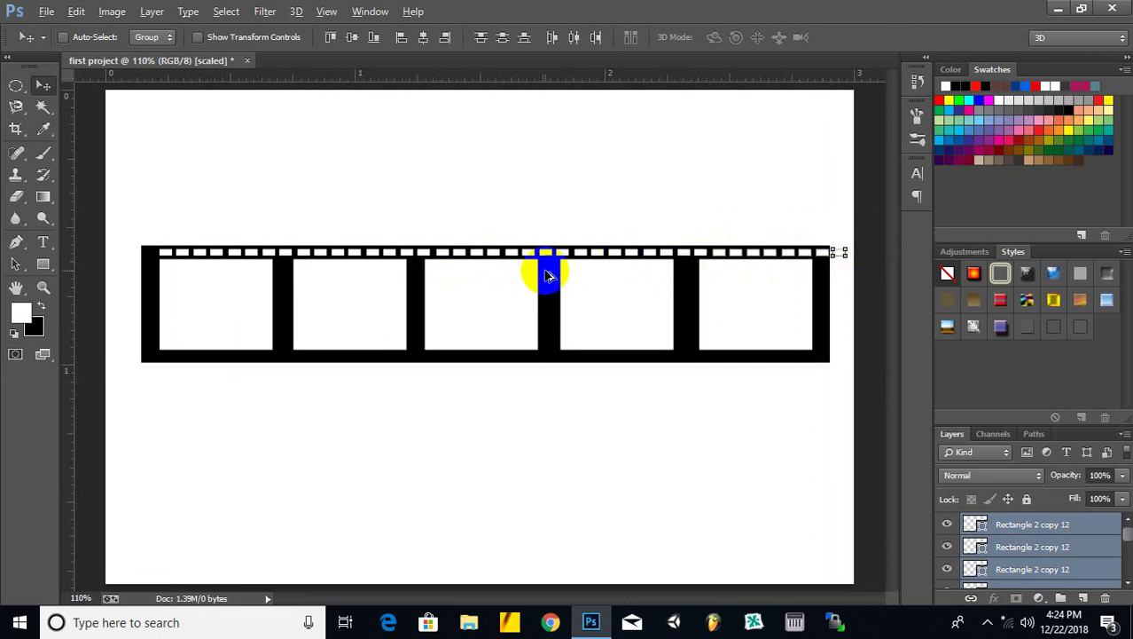
pyautogui.scroll(-2, 779, 284)
pyautogui.scroll(3, 834, 285)
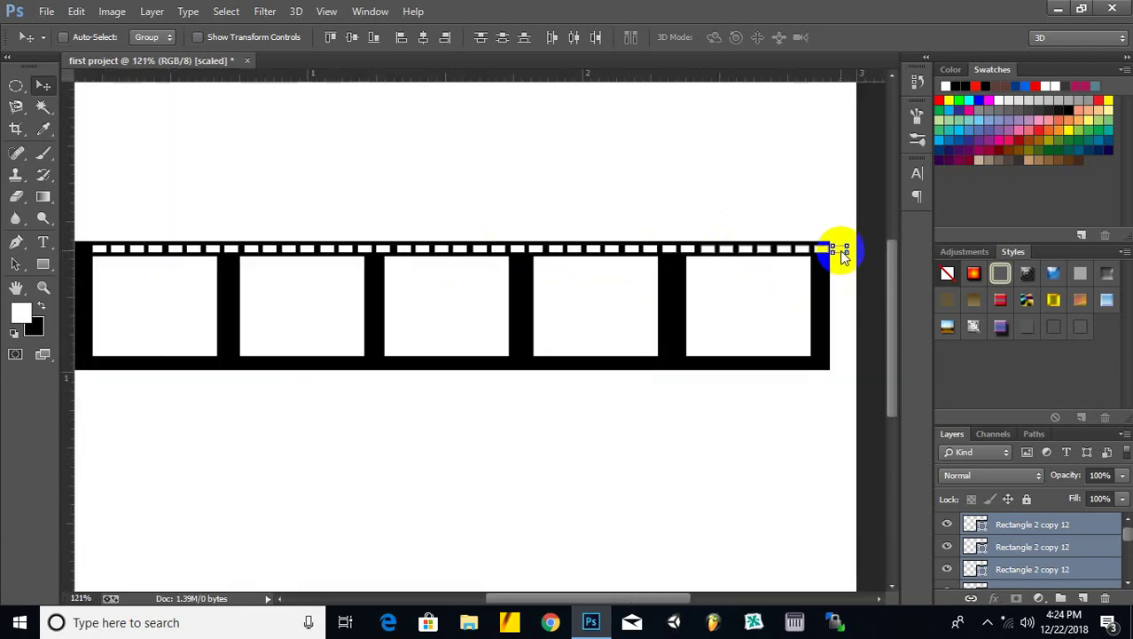
# Select the rightmost overhanging hole's layer and move it to the strip's left end.
pyautogui.rightClick(841, 252)
pyautogui.click(856, 261)
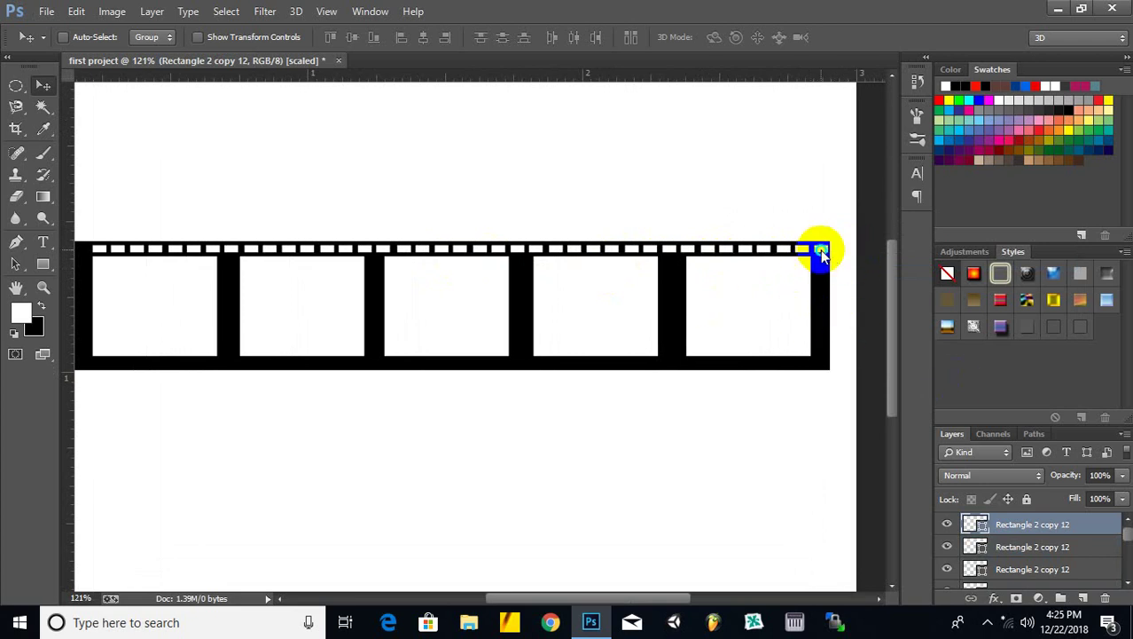
pyautogui.rightClick(822, 252)
pyautogui.click(826, 260)
pyautogui.moveTo(834, 266)
pyautogui.mouseDown()
pyautogui.moveTo(238, 249)
pyautogui.moveTo(374, 278)
pyautogui.moveTo(788, 243)
pyautogui.moveTo(361, 290)
pyautogui.mouseUp()
pyautogui.hotkey('ctrl', '-')
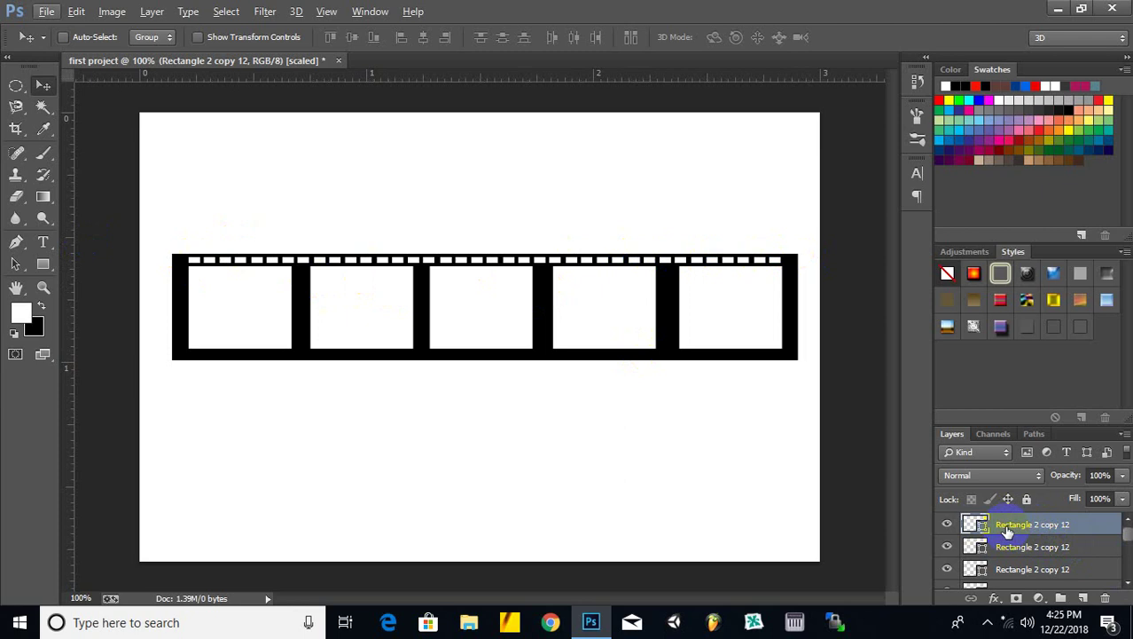
# Adjust which Rectangle 2 copy sprocket-hole layers are selected in the Layers panel.
pyautogui.scroll(-1, 1026, 548)
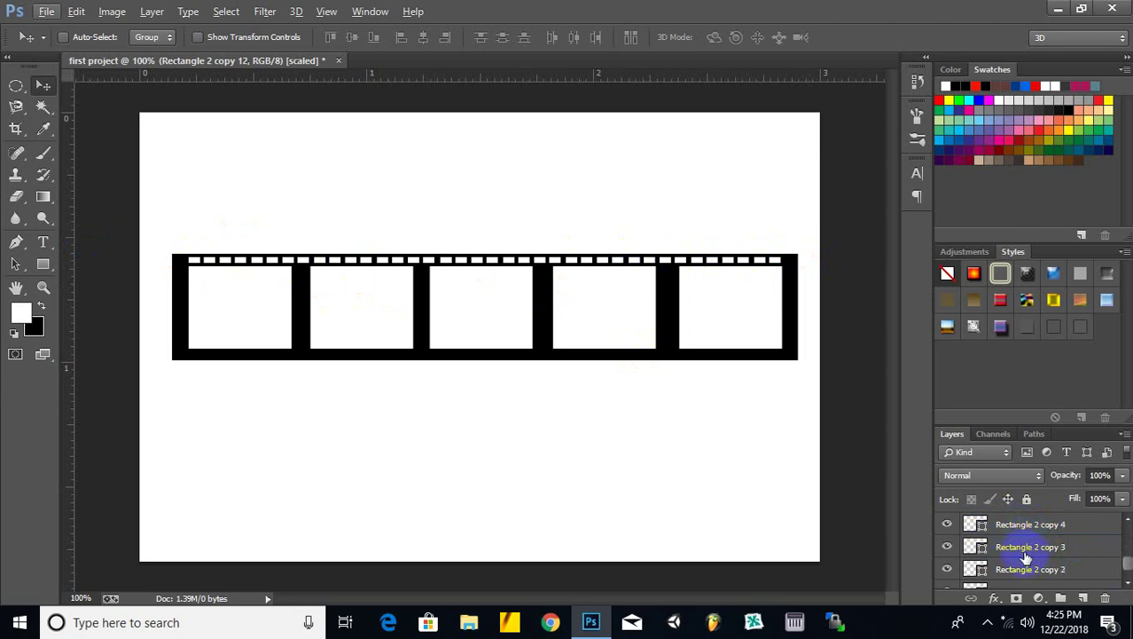
pyautogui.moveTo(1012, 561); pyautogui.dragTo(1023, 549)
pyautogui.scroll(-1, 1023, 559)
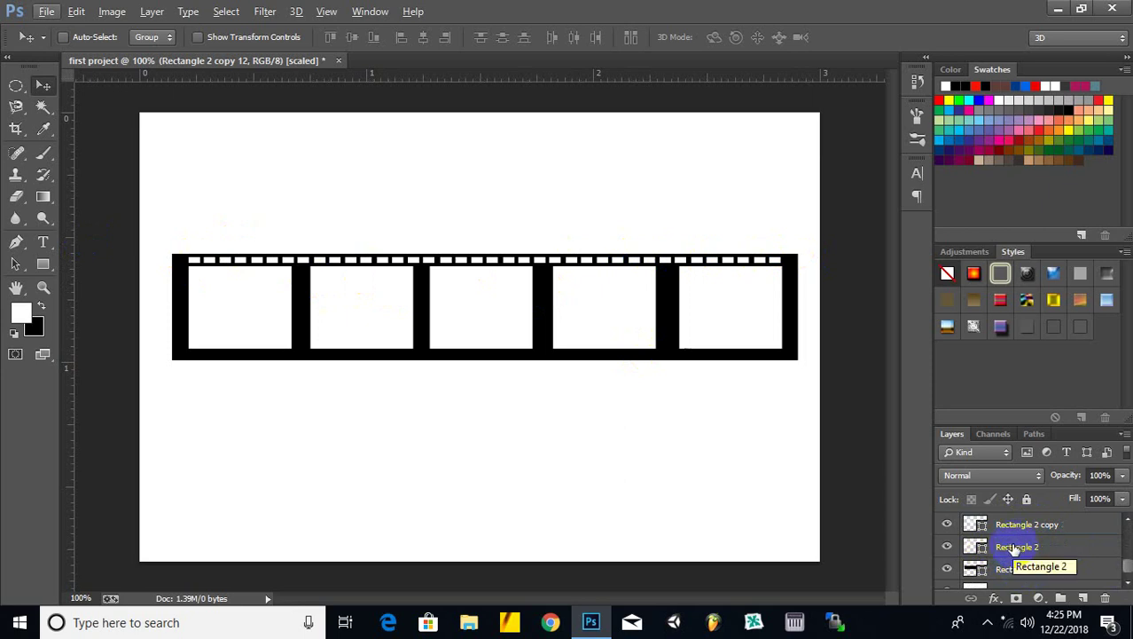
pyautogui.keyDown('shift'); pyautogui.click(1016, 548); pyautogui.keyUp('shift')
pyautogui.scroll(1, 1011, 550)
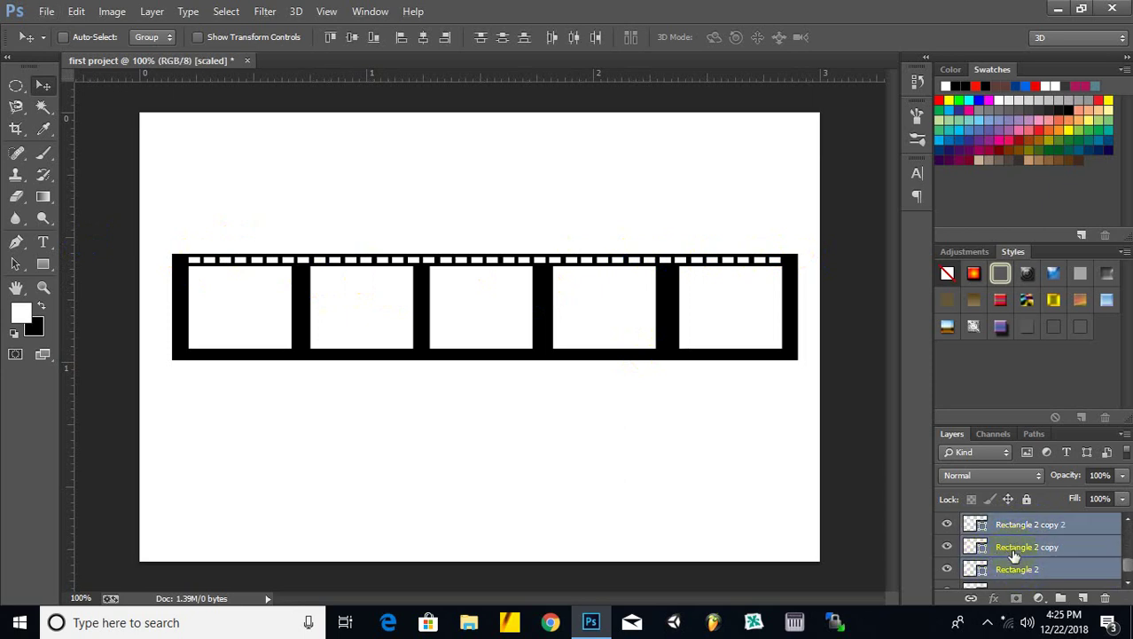
pyautogui.keyDown('ctrl'); pyautogui.click(1009, 568); pyautogui.keyUp('ctrl')
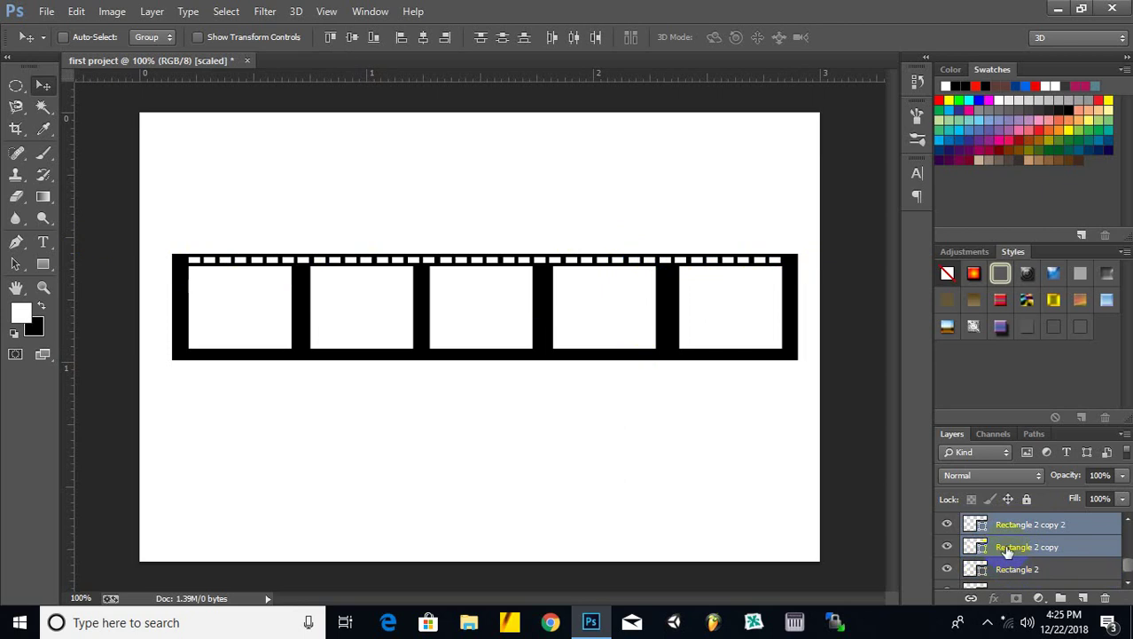
pyautogui.keyDown('ctrl'); pyautogui.click(1007, 550); pyautogui.keyUp('ctrl')
# Duplicate the Rectangle 2 copy 3 hole-row layers with Ctrl+J, reaching Rectangle 2 copy 12.
pyautogui.keyDown('ctrl'); pyautogui.click(1029, 524); pyautogui.keyUp('ctrl')
pyautogui.scroll(1, 1038, 536)
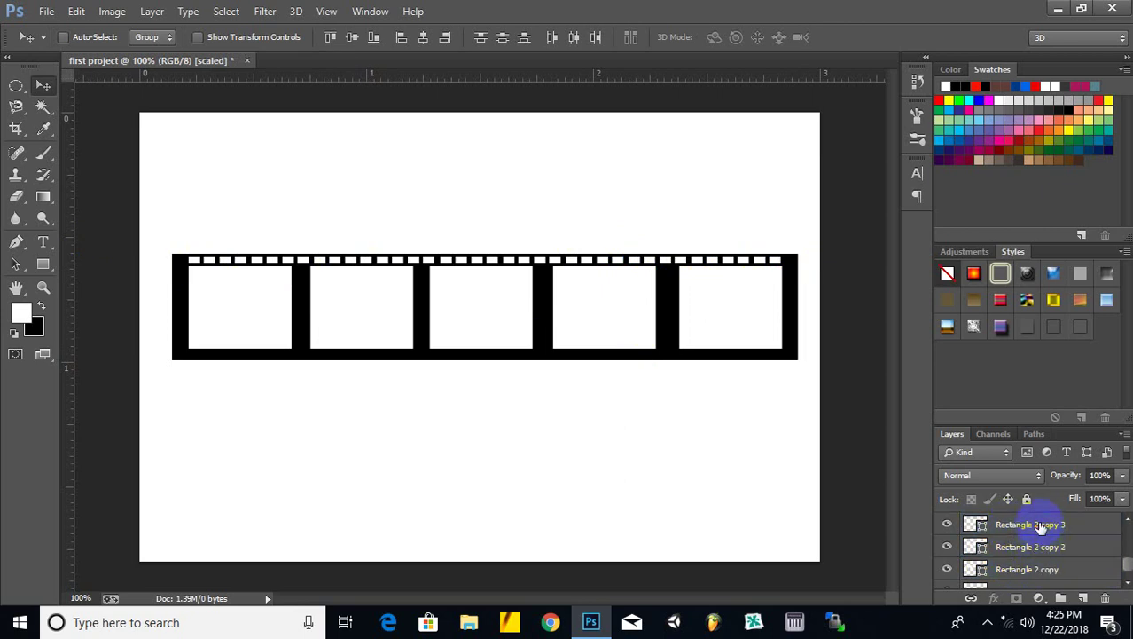
pyautogui.moveTo(1041, 528); pyautogui.dragTo(1047, 543)
pyautogui.hotkey('ctrl', 'j')
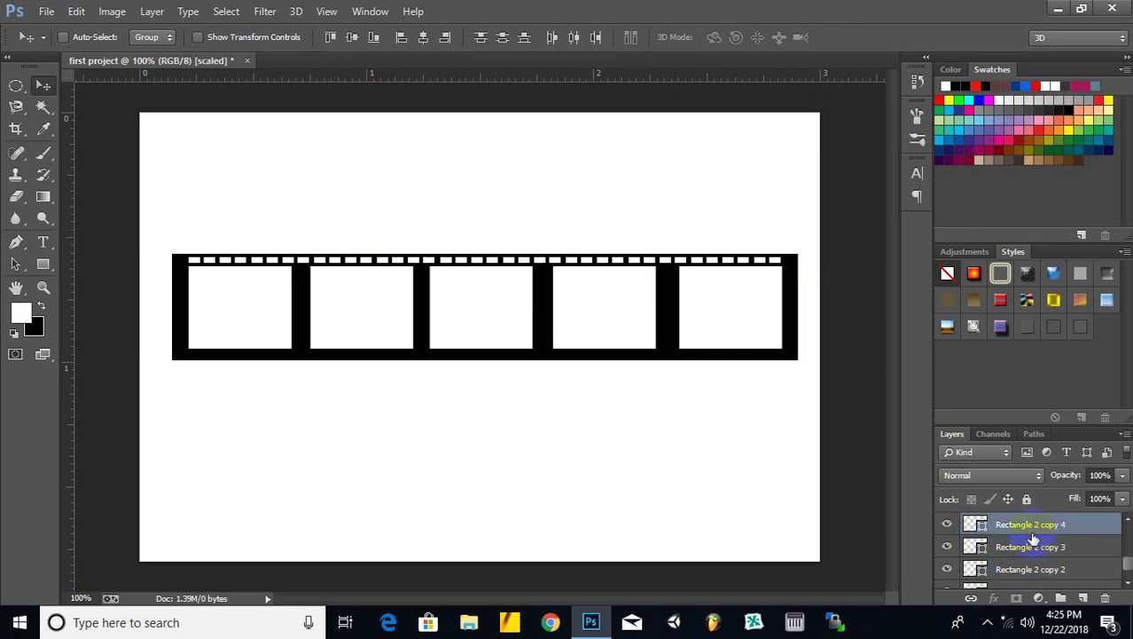
pyautogui.keyDown('ctrl'); pyautogui.click(1033, 543); pyautogui.keyUp('ctrl')
pyautogui.hotkey('ctrl', 'j')
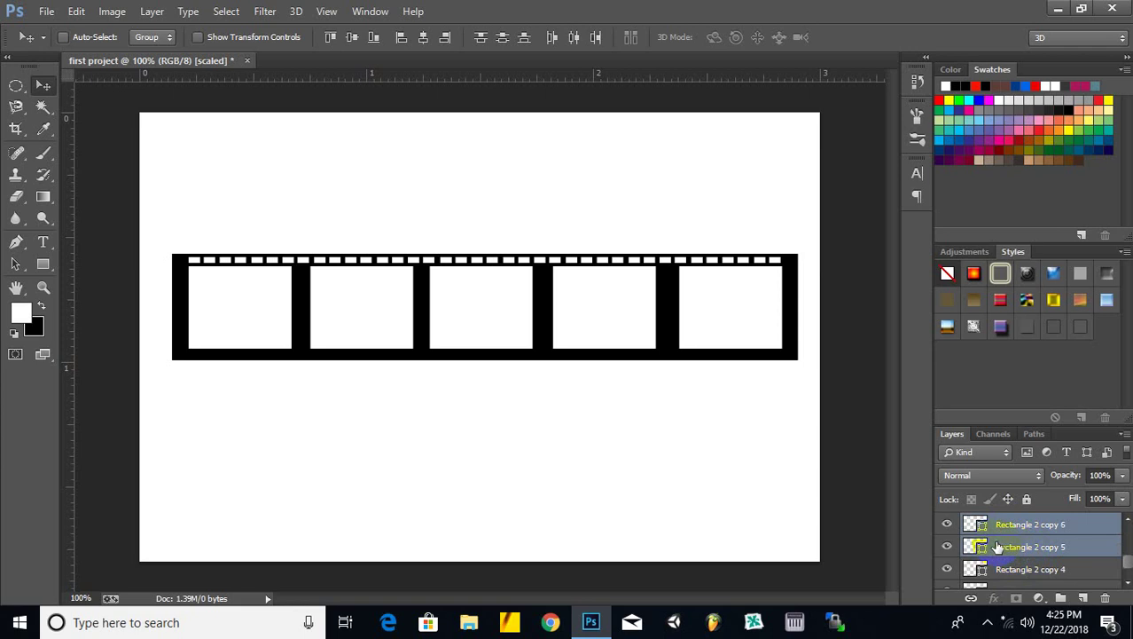
pyautogui.scroll(-5, 998, 548)
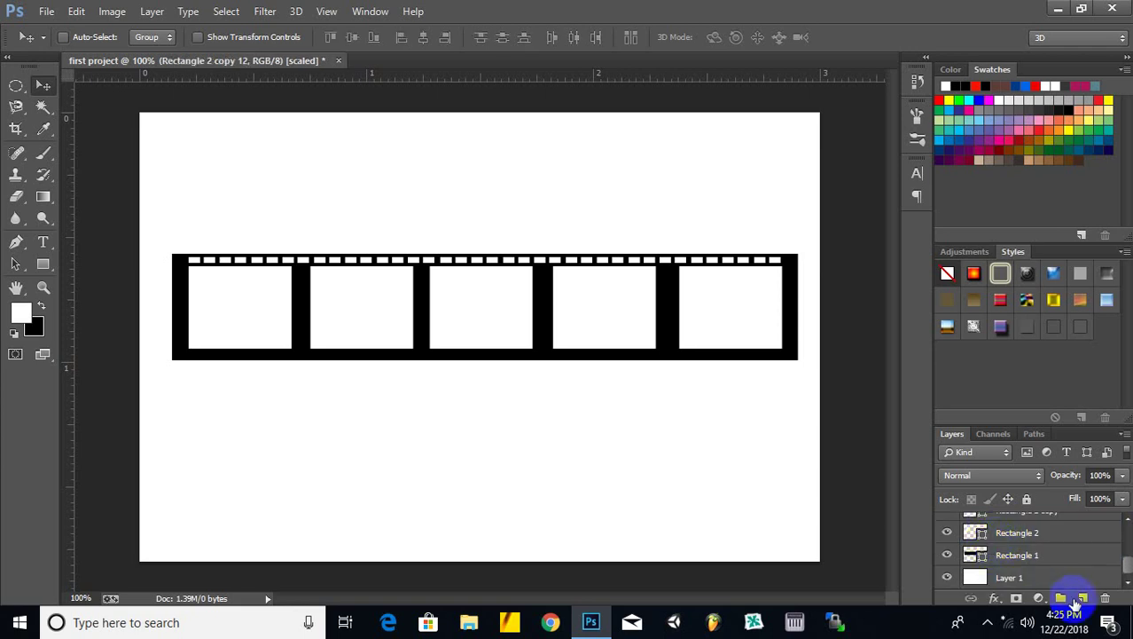
# Nudge the copied hole row into place and Alt-drag a copy down to the strip's bottom edge.
pyautogui.scroll(3, 1075, 589)
pyautogui.scroll(2, 1085, 575)
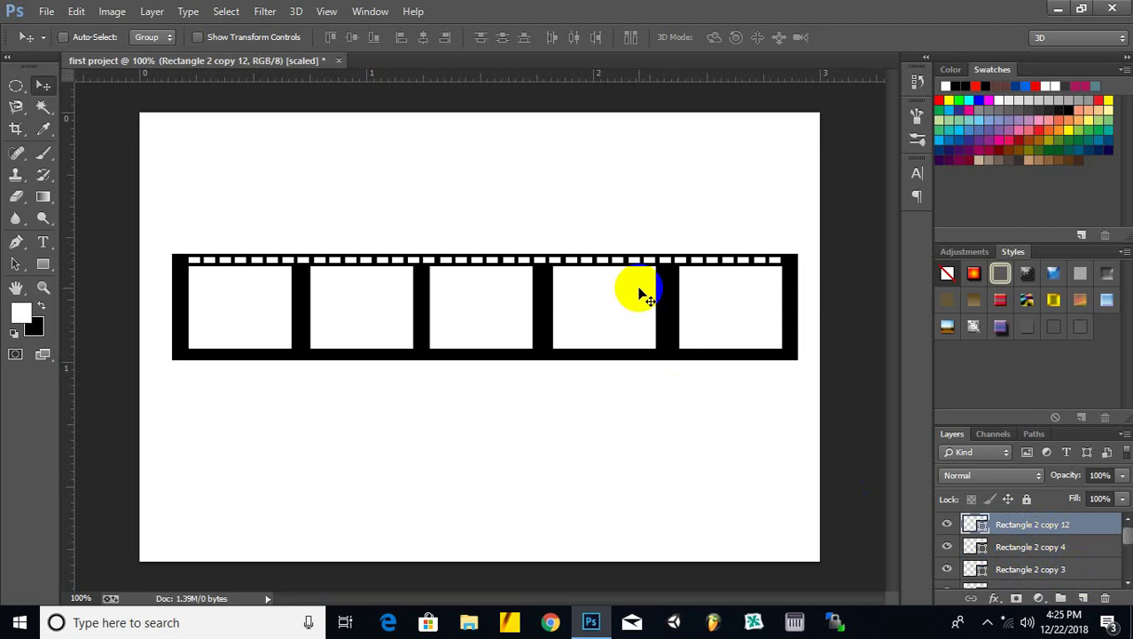
pyautogui.click(572, 266)
pyautogui.moveTo(572, 266)
pyautogui.mouseDown()
pyautogui.moveTo(592, 288)
pyautogui.moveTo(601, 282)
pyautogui.mouseUp()
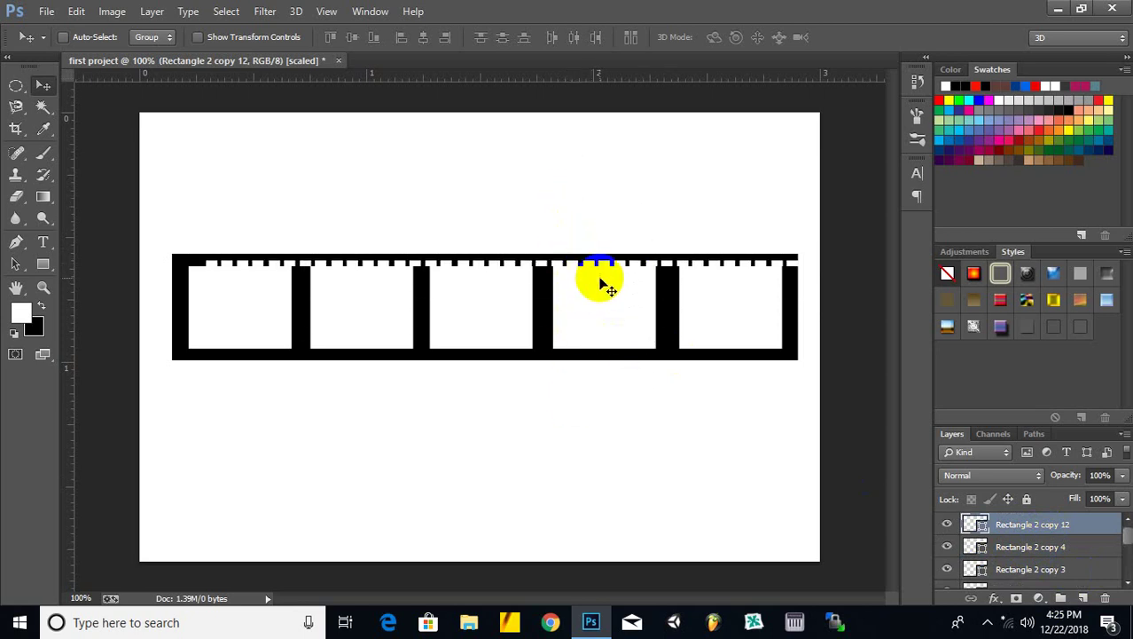
pyautogui.press('Up')
pyautogui.press('Up')
pyautogui.press('Up')
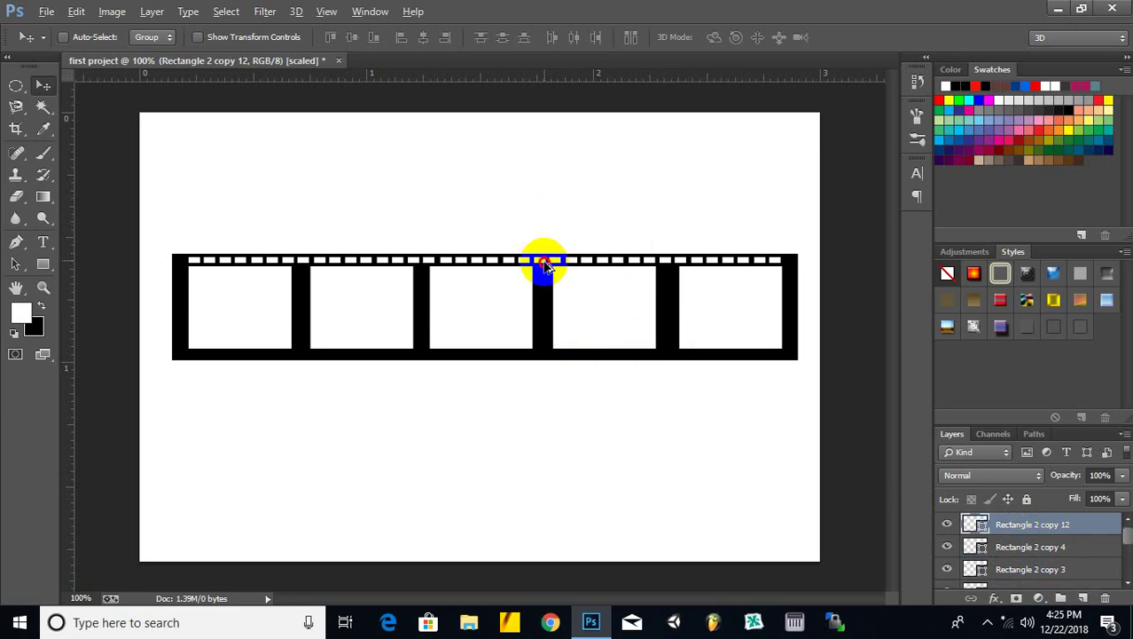
pyautogui.moveTo(545, 266); pyautogui.dragTo(546, 359)
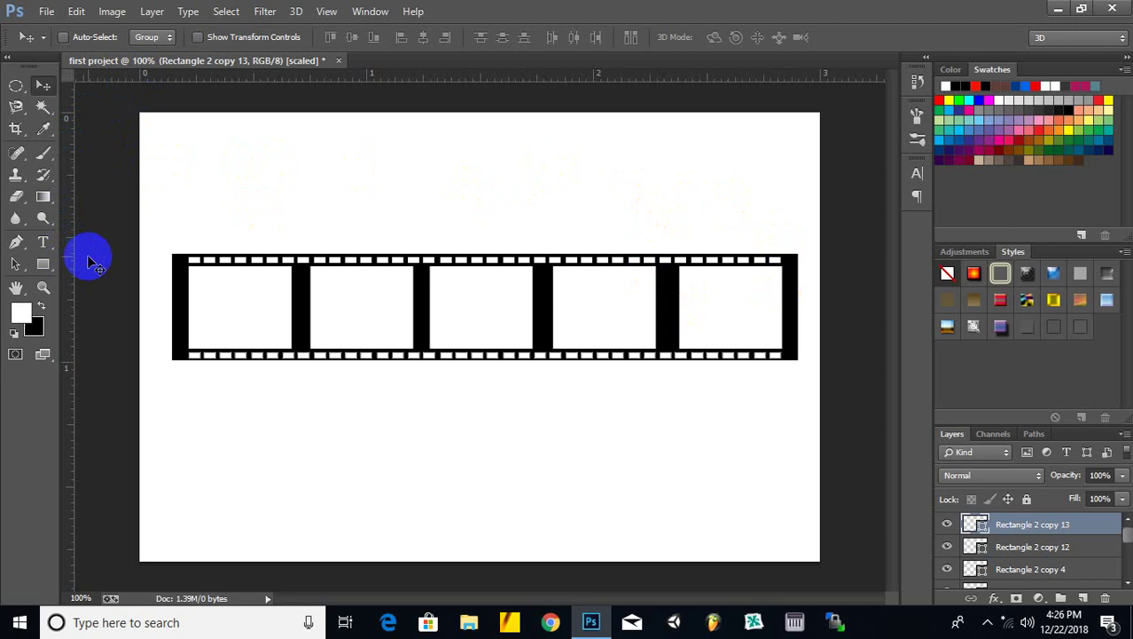
pyautogui.click(132, 251)
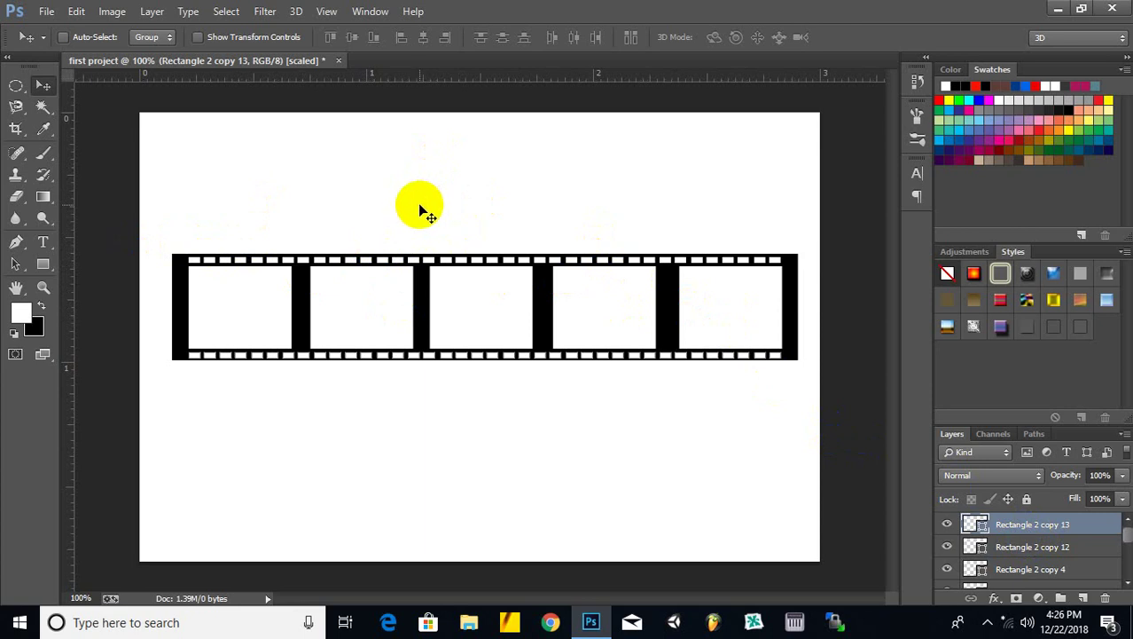
# Draw an 85×53 px rectangle above the strip, fill it red ff1400, and copy it rightward.
pyautogui.click(43, 263)
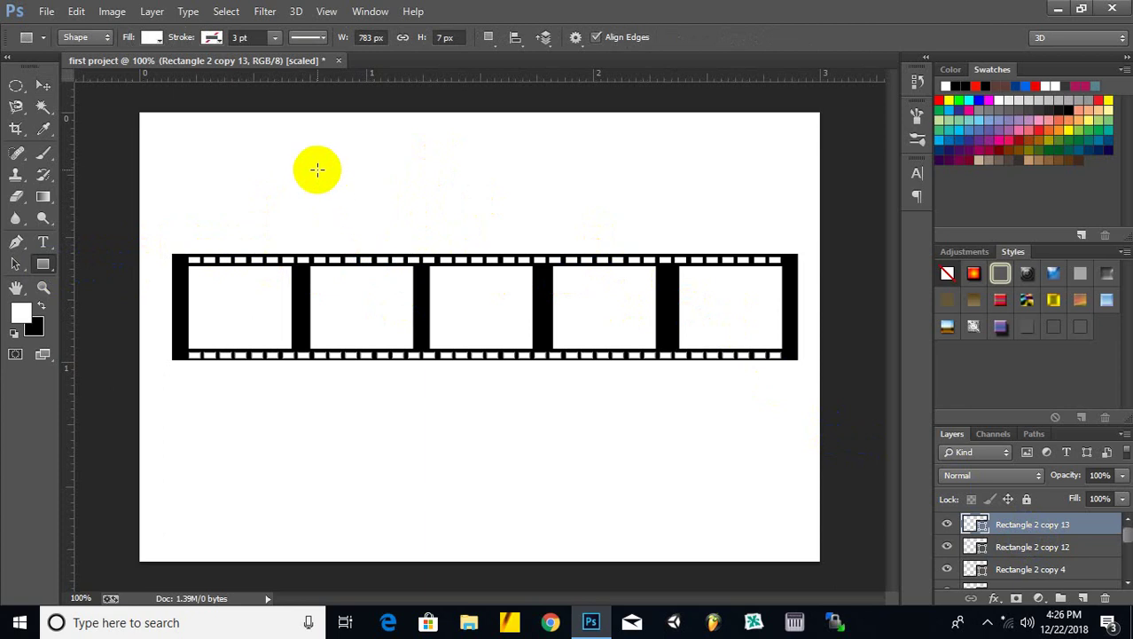
pyautogui.moveTo(317, 169); pyautogui.dragTo(383, 213)
pyautogui.click(22, 311)
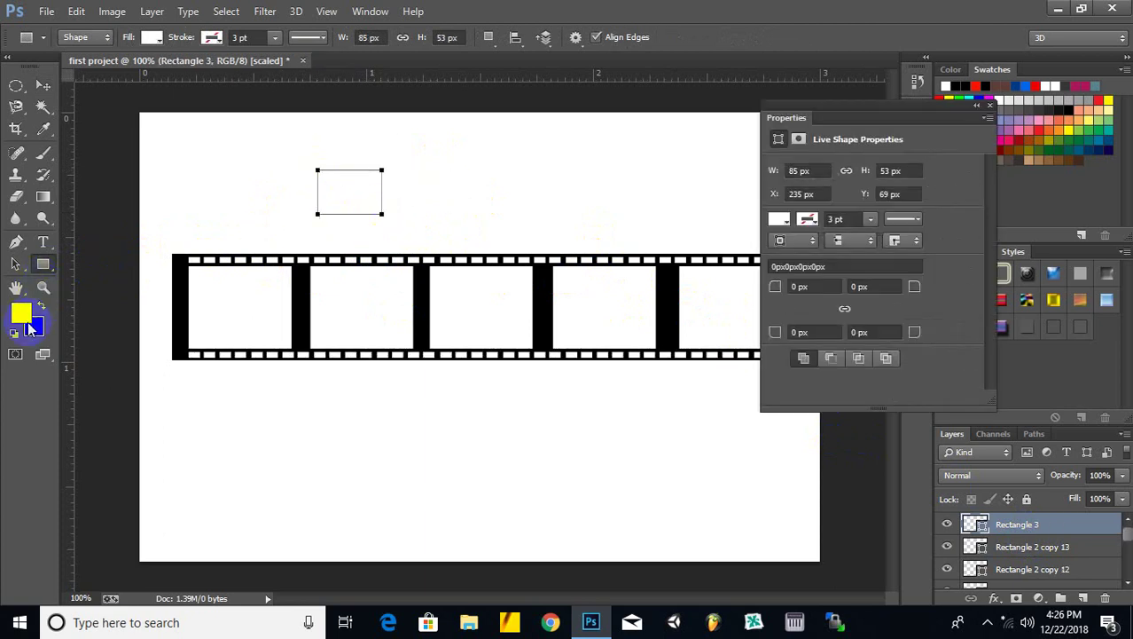
pyautogui.moveTo(594, 228); pyautogui.dragTo(841, 157)
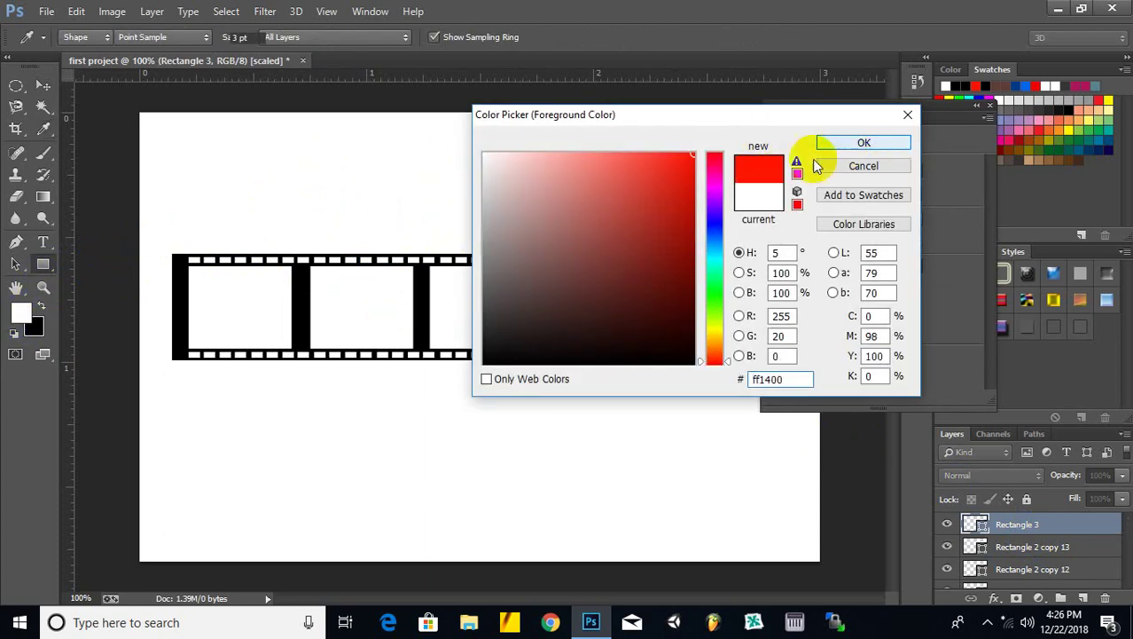
pyautogui.click(847, 145)
pyautogui.hotkey('alt', 'BackSpace')
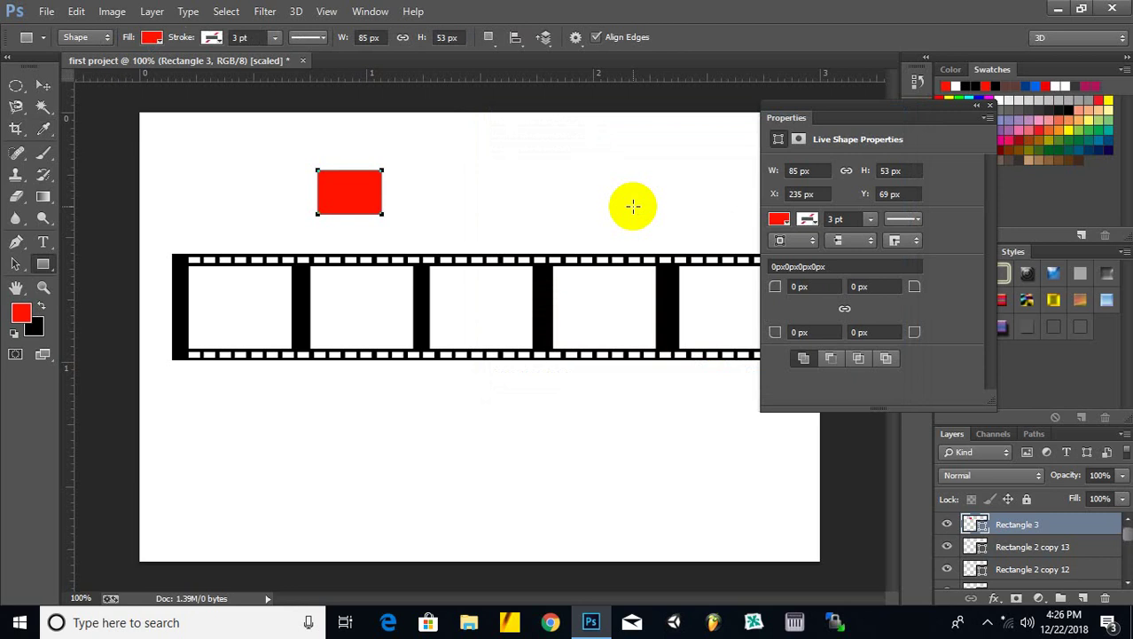
pyautogui.click(44, 86)
pyautogui.keyDown('alt'); pyautogui.moveTo(349, 207); pyautogui.dragTo(523, 206); pyautogui.keyUp('alt')
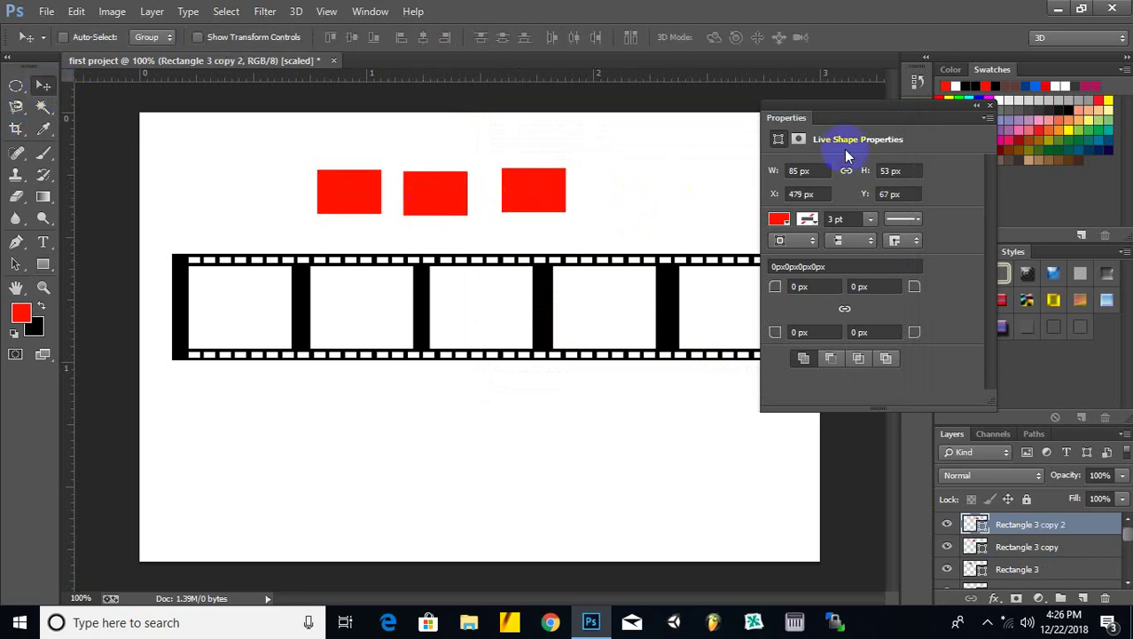
# Delete a red rectangle copy and step back through History until all red rectangles are gone.
pyautogui.click(987, 111)
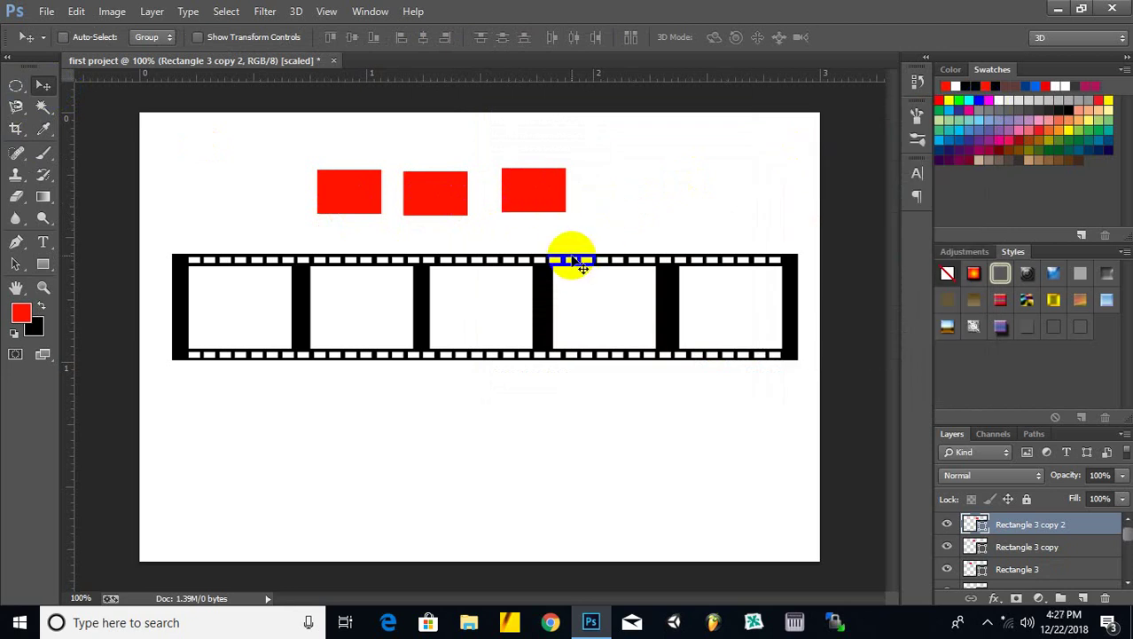
pyautogui.moveTo(564, 256); pyautogui.dragTo(556, 249)
pyautogui.press('Delete')
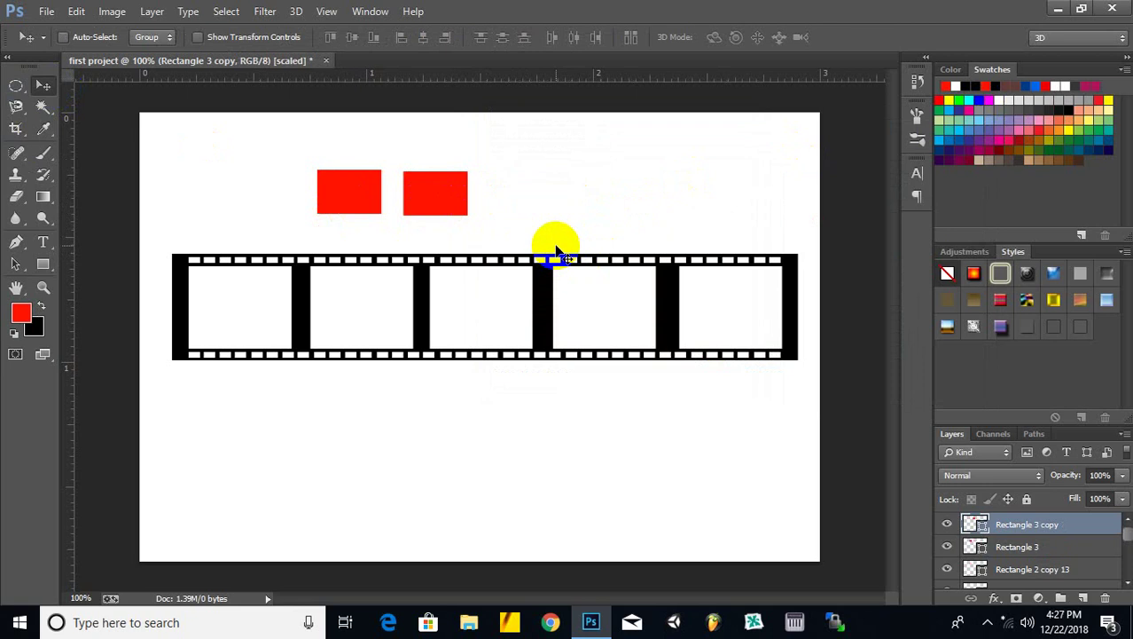
pyautogui.click(419, 207)
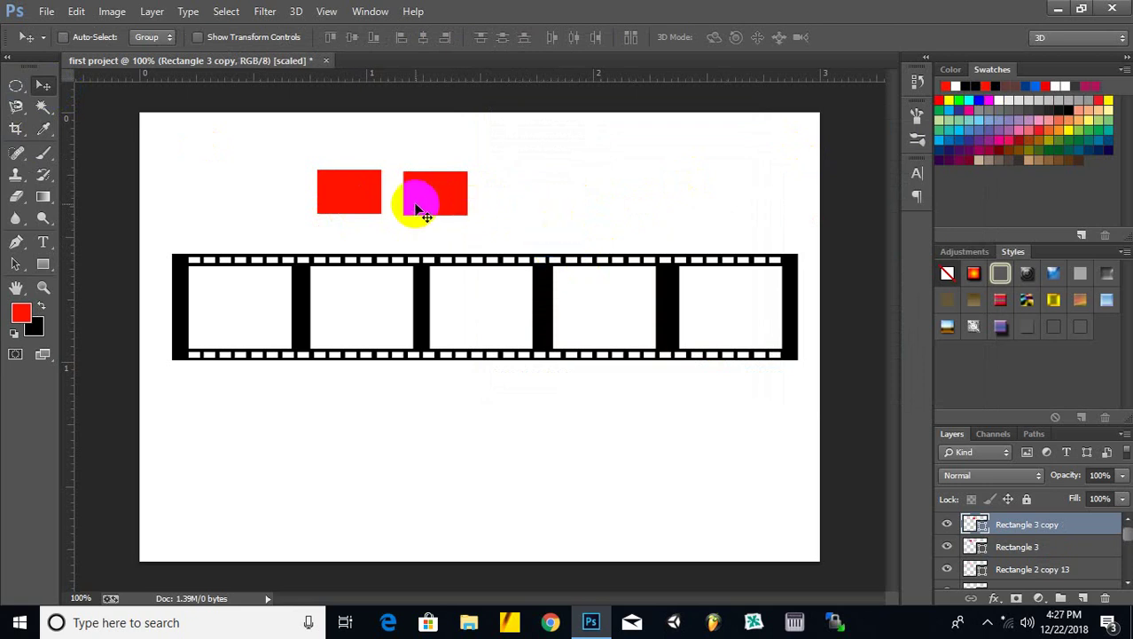
pyautogui.hotkey('ctrl', 'z')
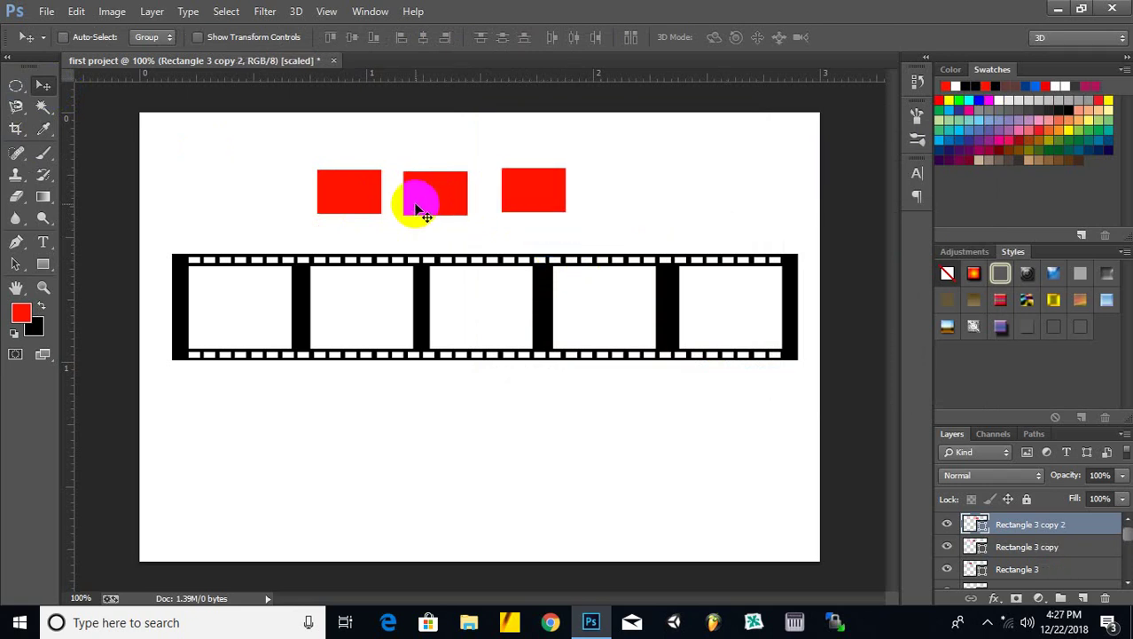
pyautogui.hotkey('ctrl', 'z')
pyautogui.hotkey('ctrl', 'z')
pyautogui.hotkey('ctrl', 'z')
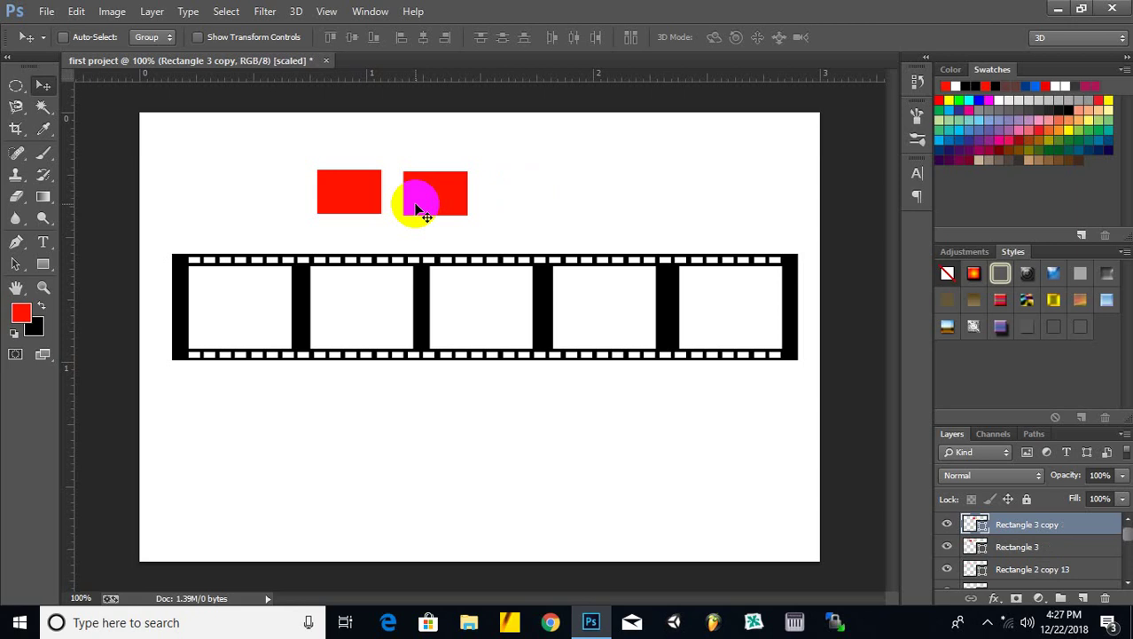
pyautogui.hotkey('ctrl', 'z')
pyautogui.hotkey('ctrl', 'z')
pyautogui.hotkey('ctrl', 'z')
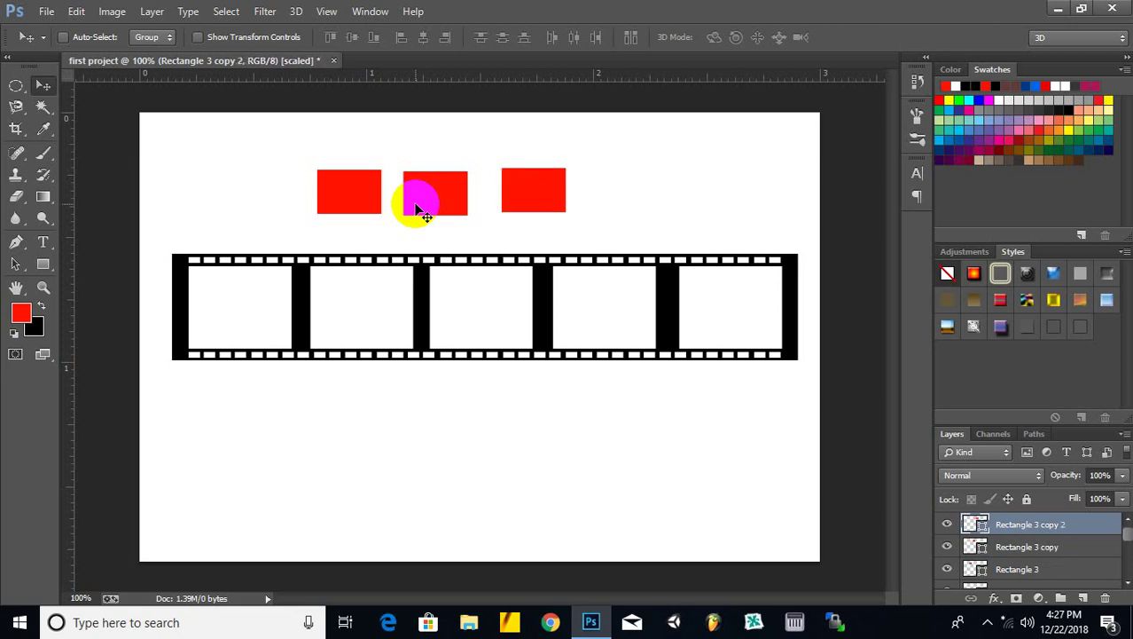
pyautogui.hotkey('ctrl', 'z')
pyautogui.hotkey('ctrl', 'z')
pyautogui.hotkey('ctrl', 'z')
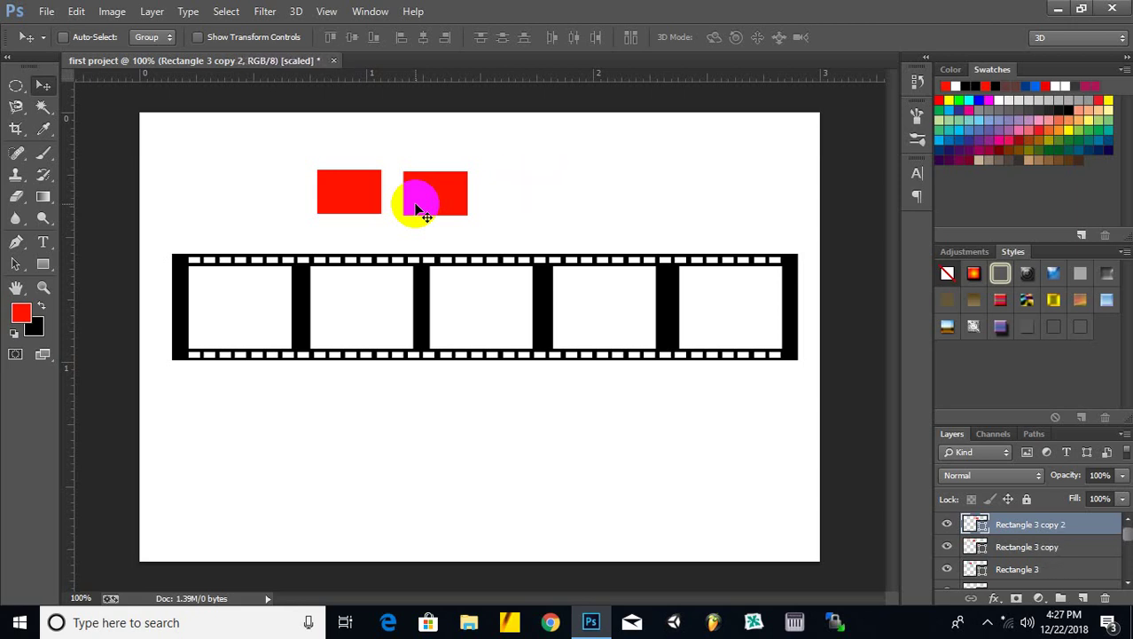
pyautogui.hotkey('ctrl', 'z')
pyautogui.hotkey('ctrl', 'z')
pyautogui.hotkey('ctrl', 'z')
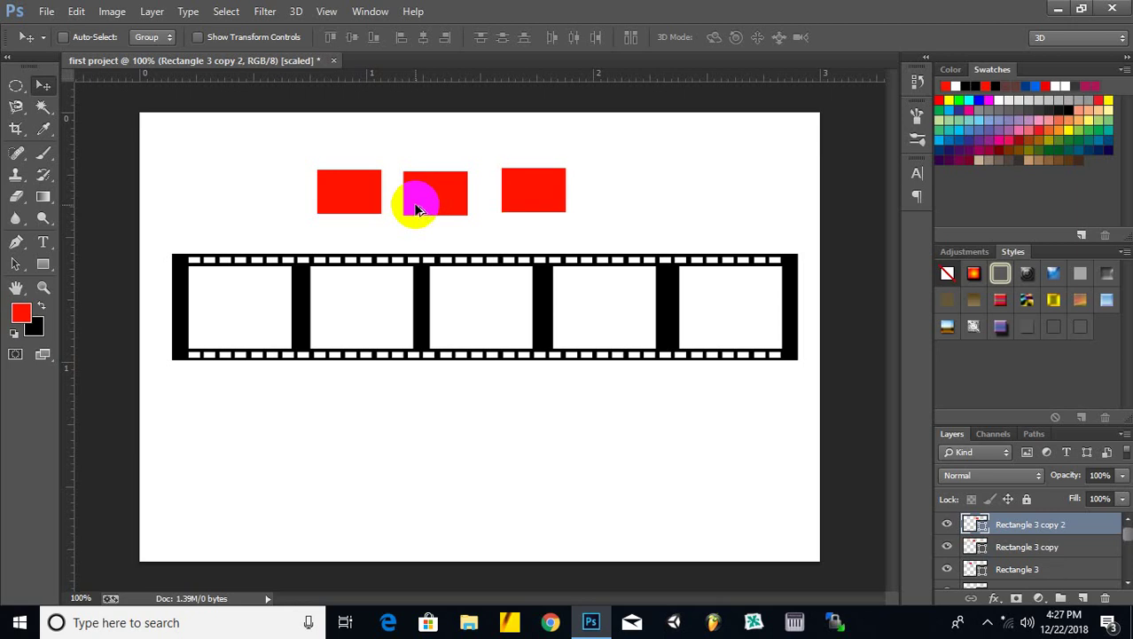
pyautogui.hotkey('ctrl', 'alt', 'z')
pyautogui.hotkey('ctrl', 'alt', 'z')
pyautogui.hotkey('ctrl', 'alt', 'z')
pyautogui.hotkey('ctrl', 'alt', 'z')
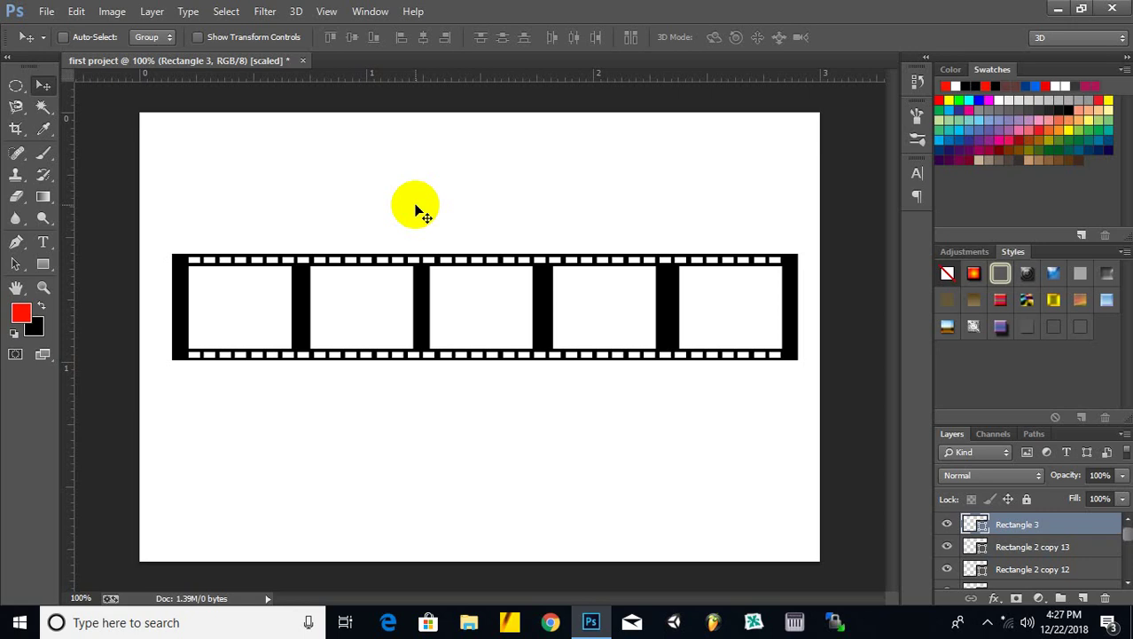
pyautogui.click(530, 330)
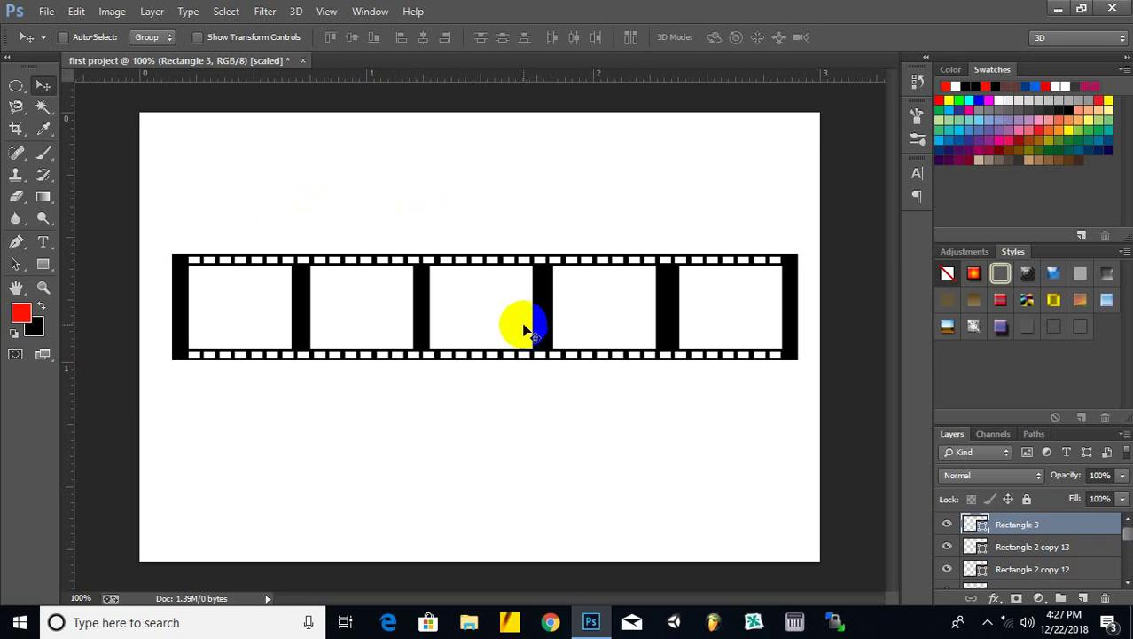
pyautogui.moveTo(523, 330); pyautogui.dragTo(515, 318)
pyautogui.moveTo(197, 280); pyautogui.dragTo(760, 285)
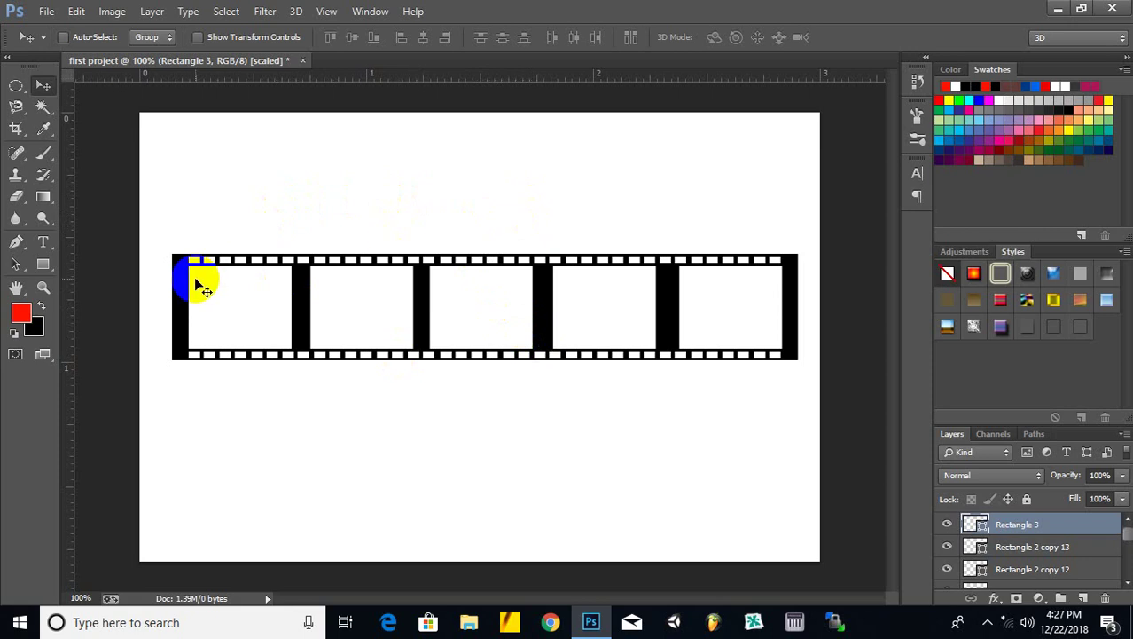